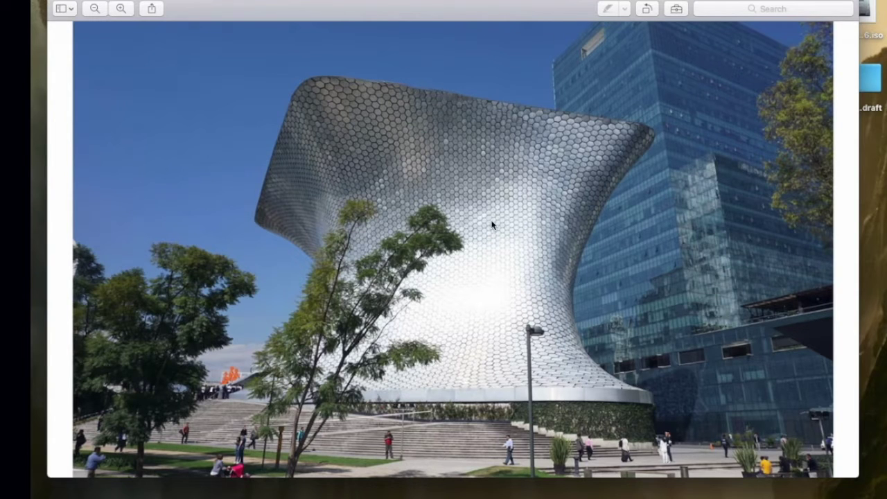
Step: Examine the hexagonal cladding and curved form of the building in the reference photo, and minimize the photo
scroll(492, 223, down, 1)
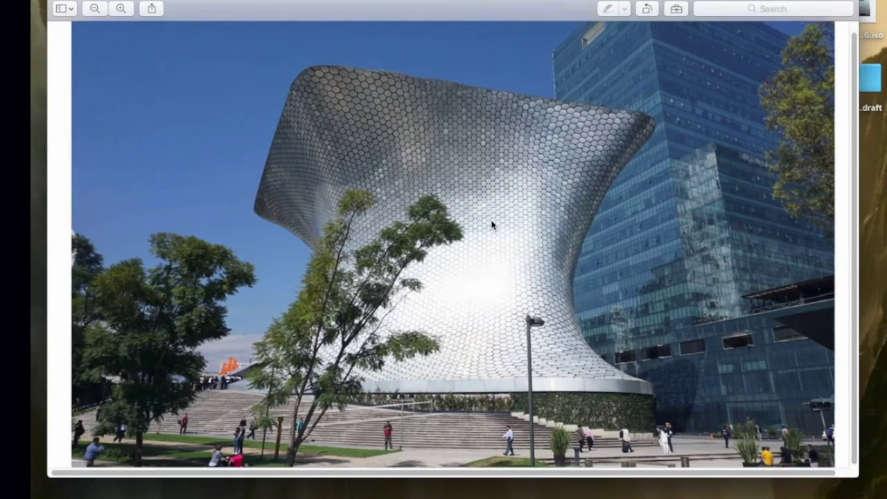
scroll(492, 223, up, 5)
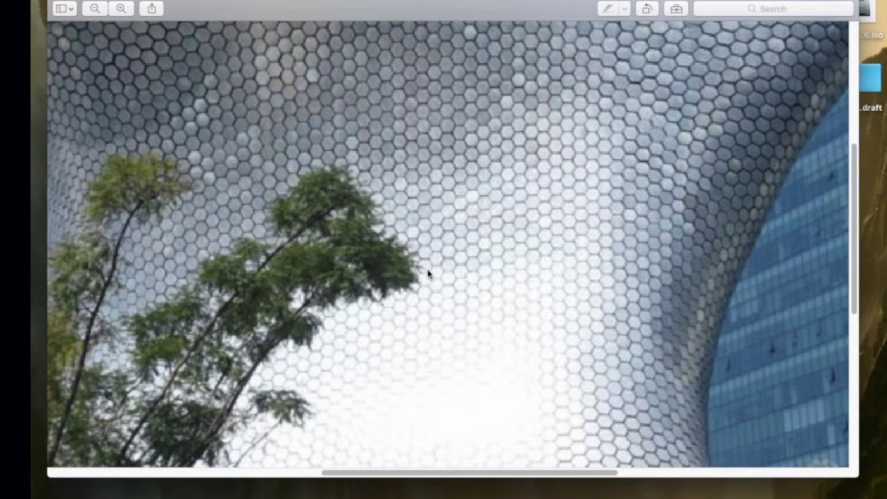
scroll(432, 273, down, 5)
scroll(291, 160, down, 3)
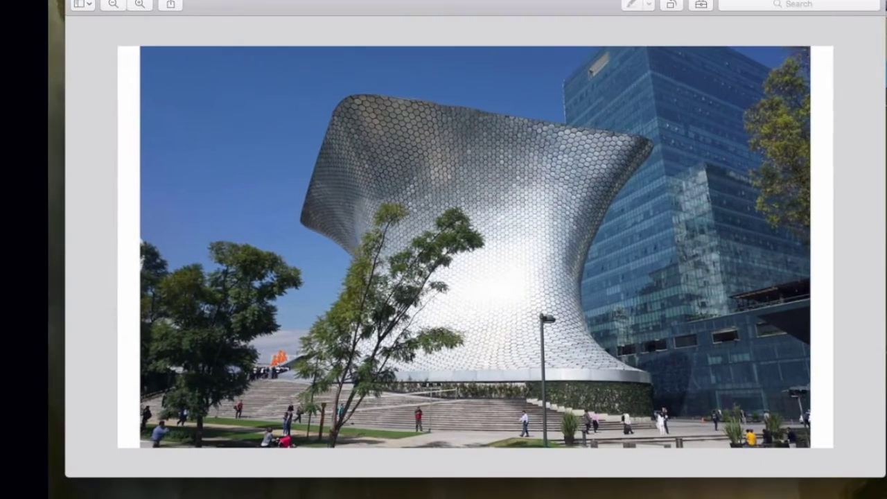
key(super+m)
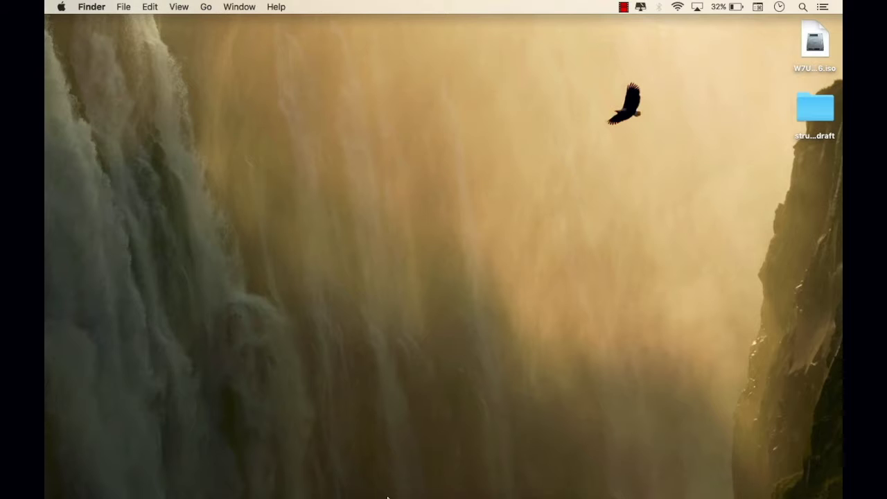
Step: Switch to Rhino by launching it from the Applications folder
mouse_move(387, 496)
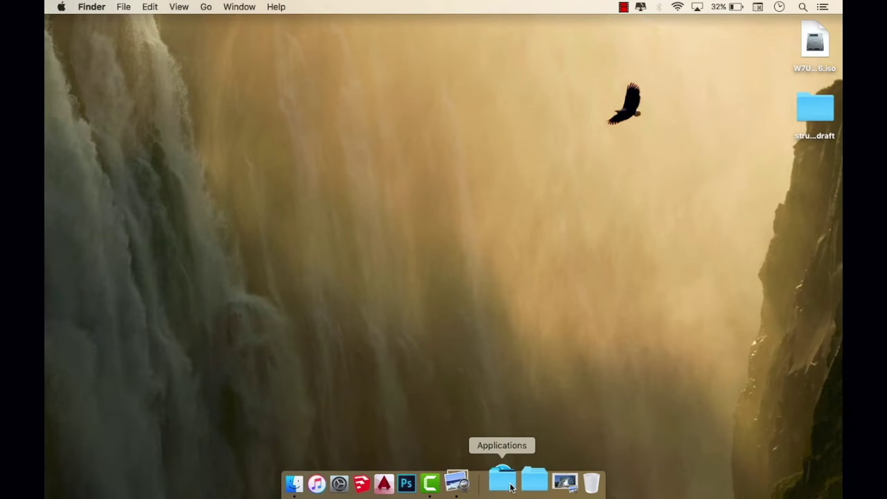
click(511, 488)
scroll(520, 353, down, 5)
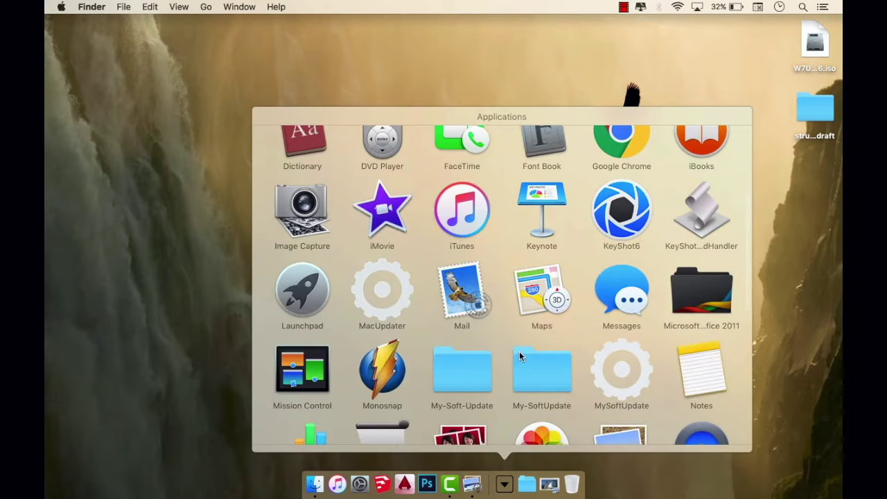
scroll(520, 353, down, 5)
click(469, 354)
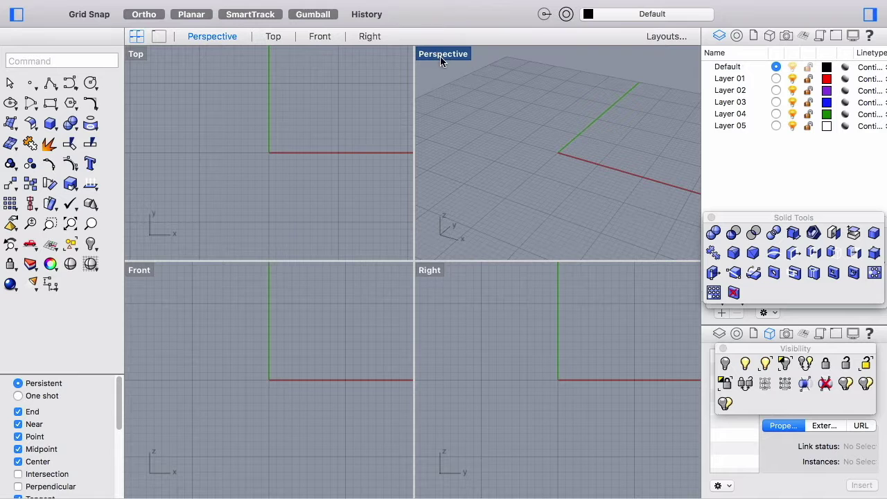
Step: Maximize the Top viewport and draw a corner-to-corner rectangle of about 50 by 42 m around the origin
double_click(137, 57)
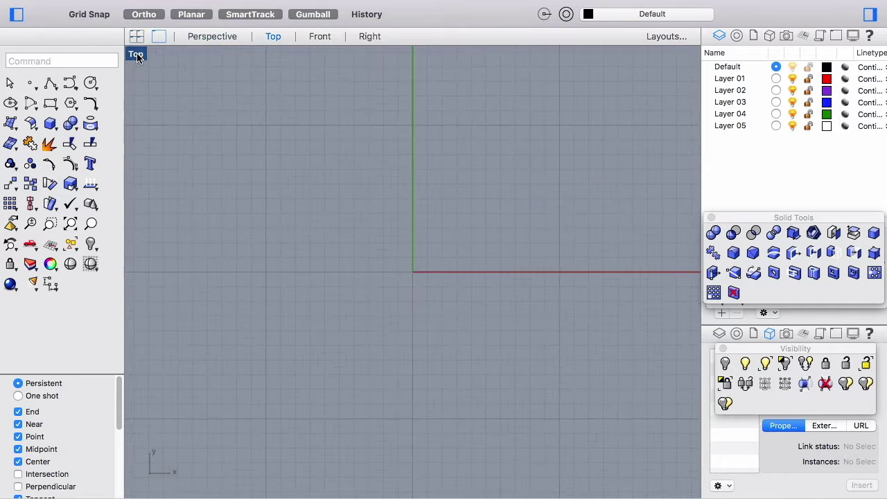
scroll(373, 223, down, 3)
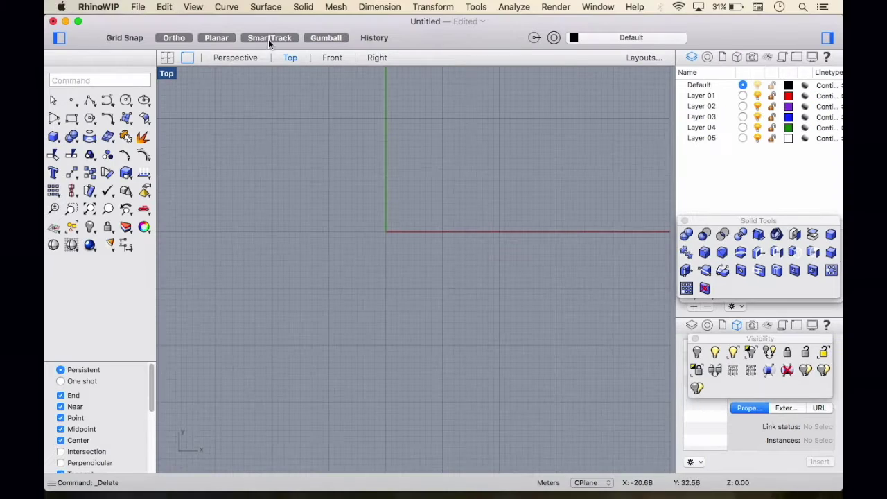
text(Rectangle)
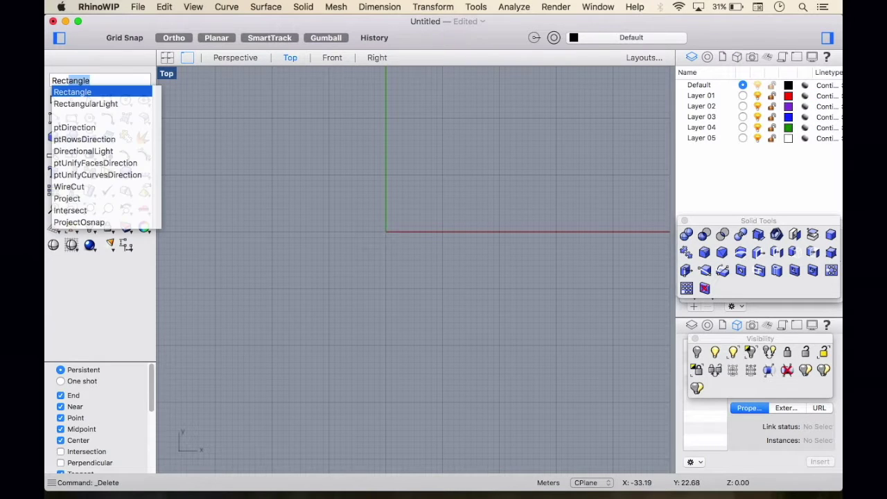
key(Return)
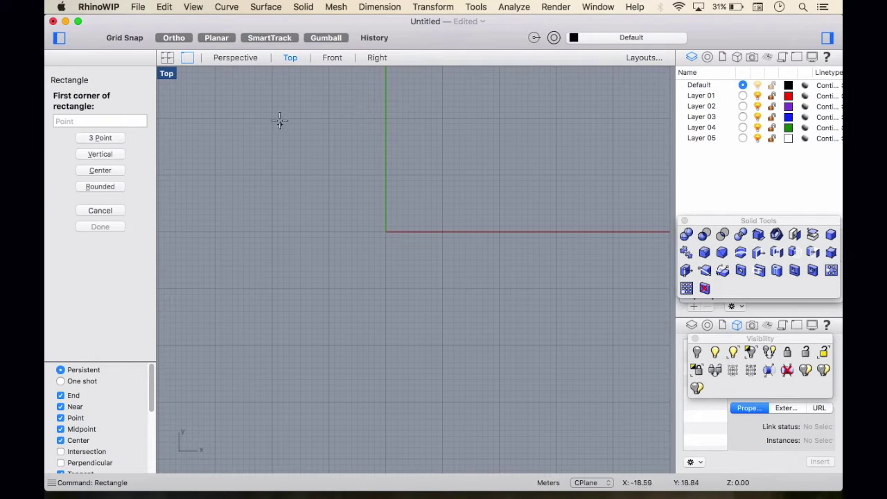
click(273, 117)
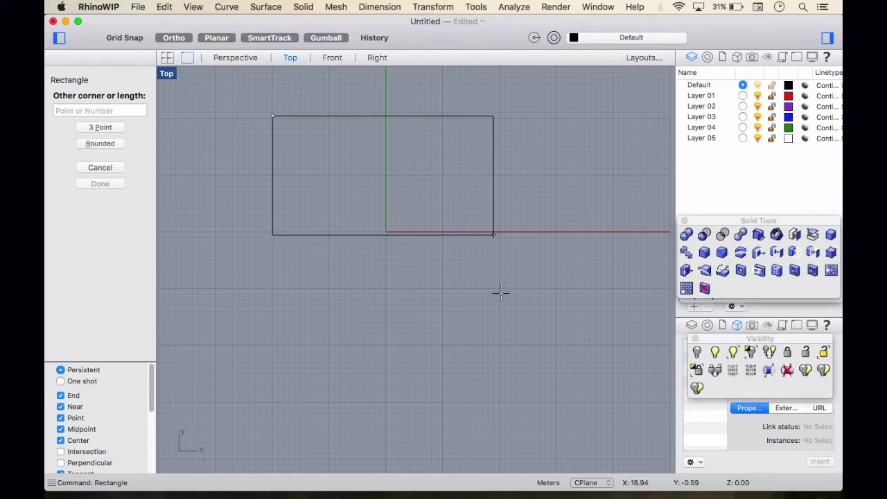
click(556, 355)
Step: Fillet the rectangle's upper-left corner with a radius of 1
scroll(491, 273, down, 5)
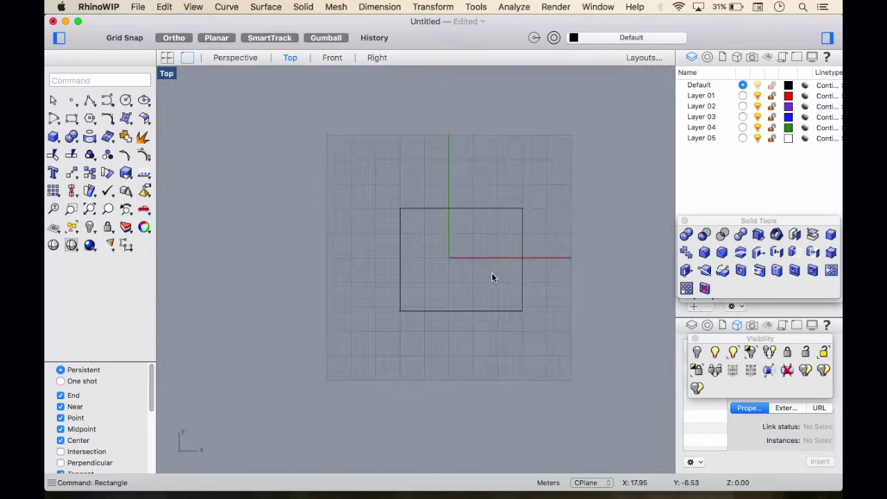
scroll(503, 252, up, 4)
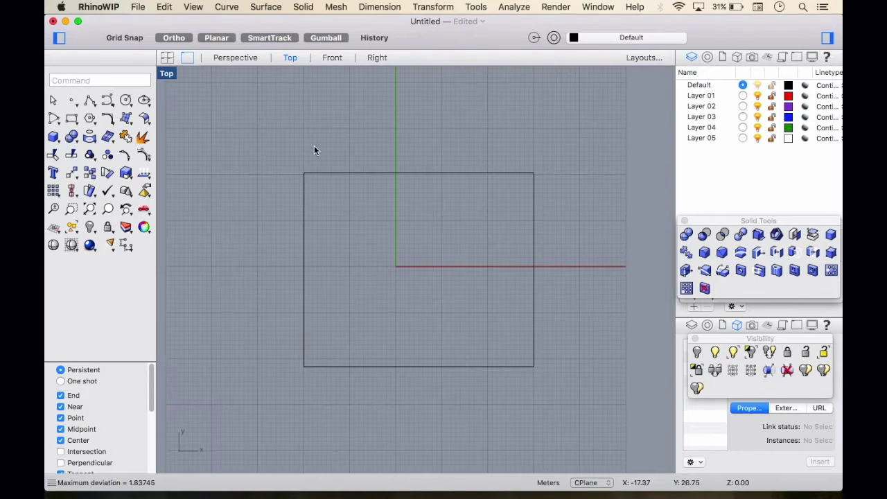
click(109, 119)
click(304, 196)
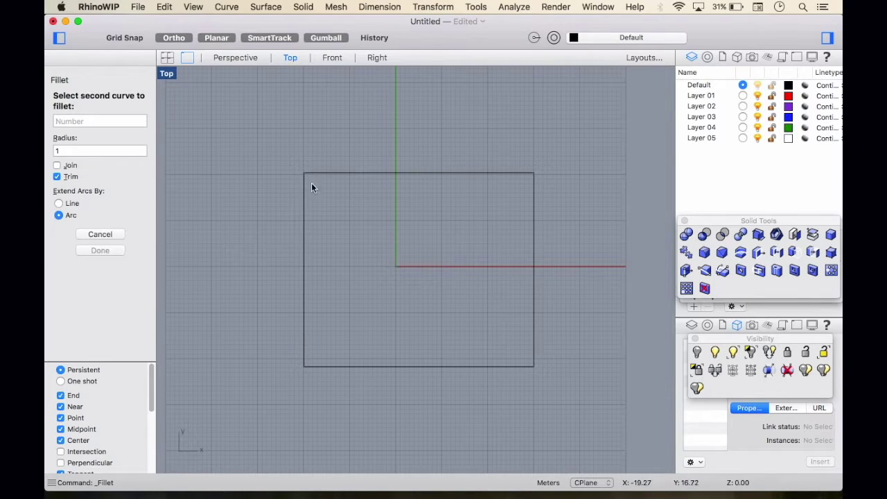
click(324, 174)
Step: Fillet the rectangle's upper-left corner again with the radius set to 3
key(Return)
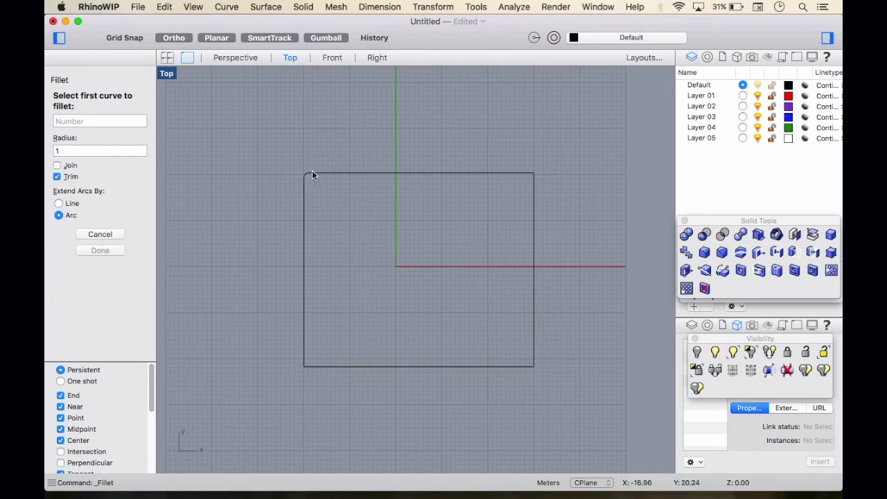
scroll(312, 175, up, 5)
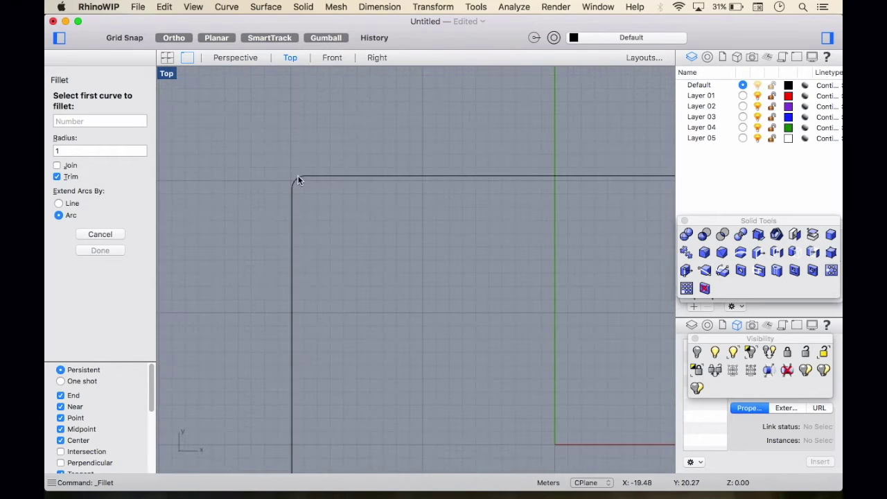
click(78, 151)
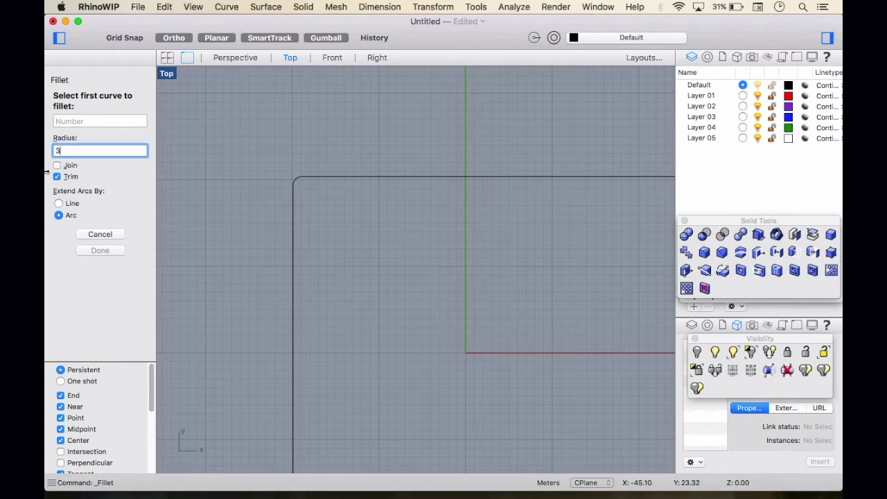
text(3)
click(294, 232)
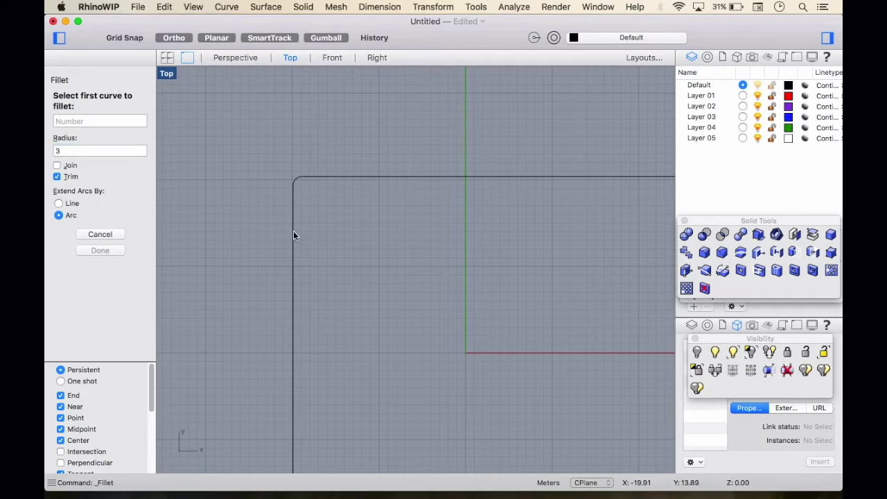
click(328, 178)
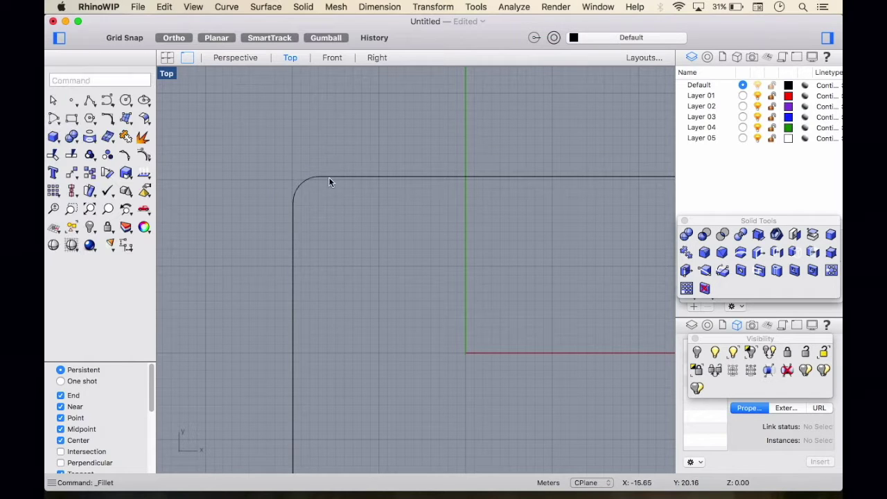
Step: Fillet the rectangle's upper-right corner with the same radius of 3
scroll(254, 173, down, 5)
scroll(342, 174, up, 5)
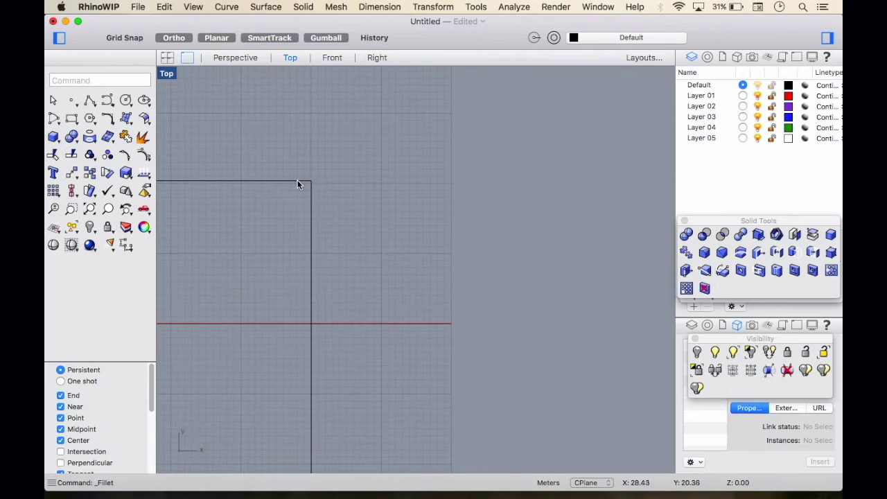
click(308, 200)
key(Return)
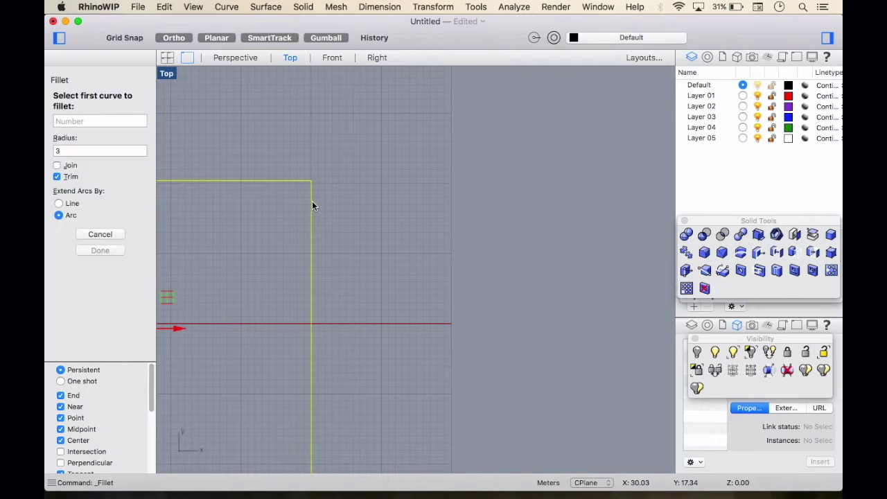
click(311, 203)
click(290, 182)
Step: Fillet the rectangle's lower-right corner with the same radius of 3
scroll(337, 185, down, 5)
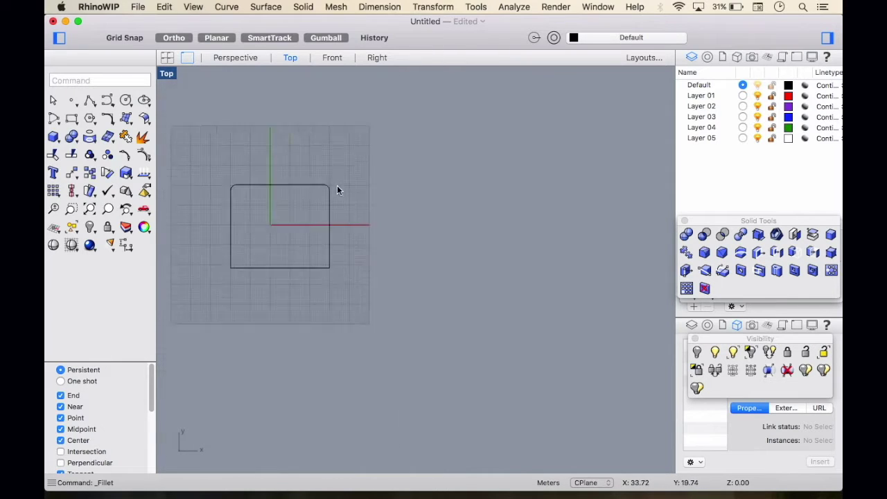
scroll(321, 255, up, 6)
click(323, 210)
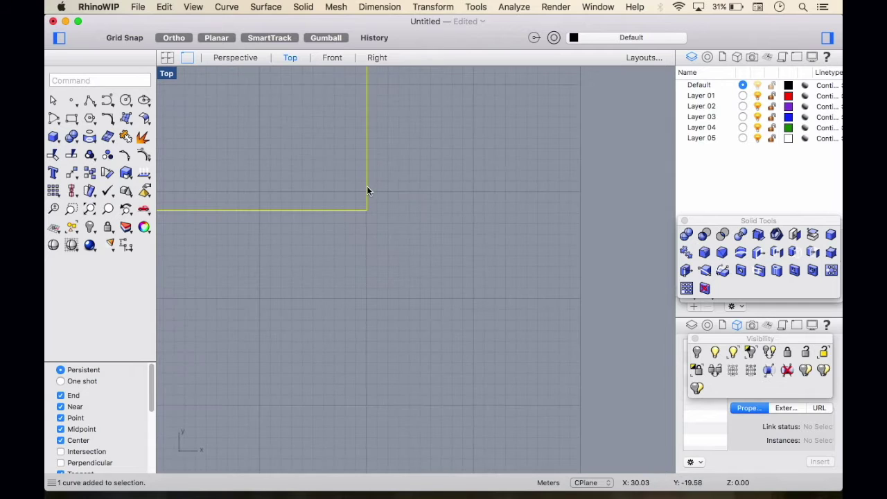
key(Return)
click(352, 208)
click(350, 209)
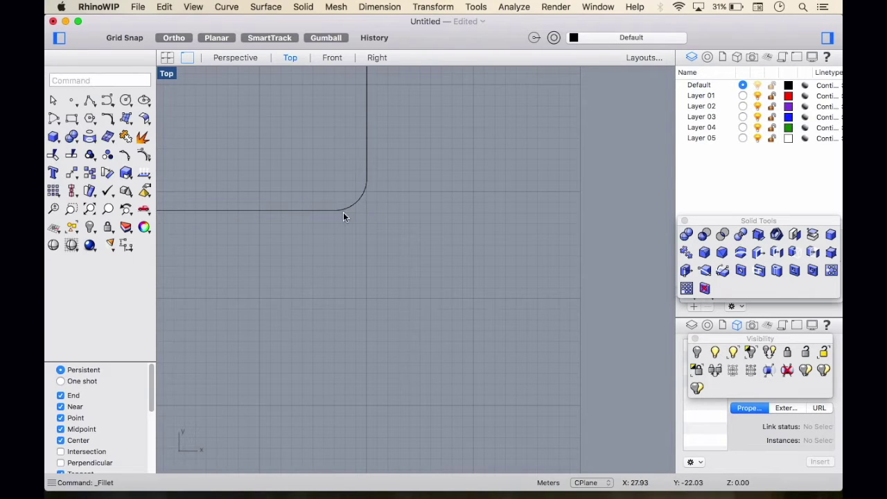
Step: Fillet the rectangle's lower-left corner with the same radius of 3
scroll(412, 198, down, 4)
scroll(233, 184, up, 3)
scroll(223, 173, up, 2)
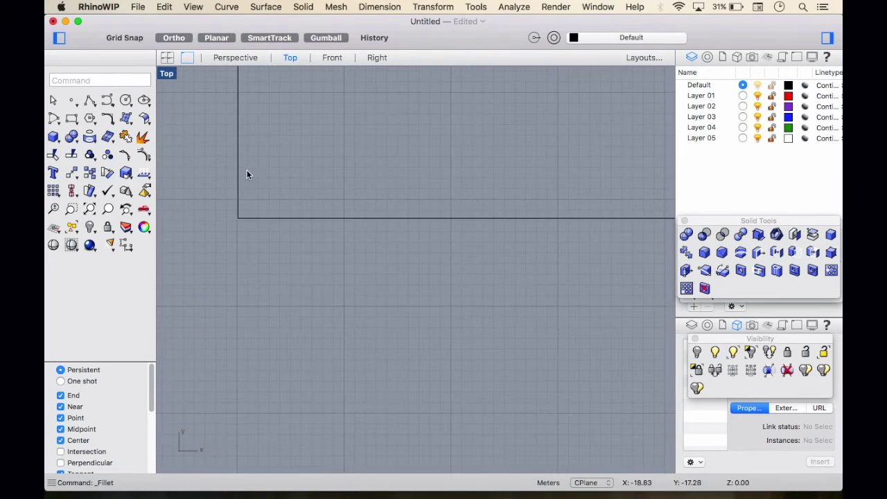
click(239, 177)
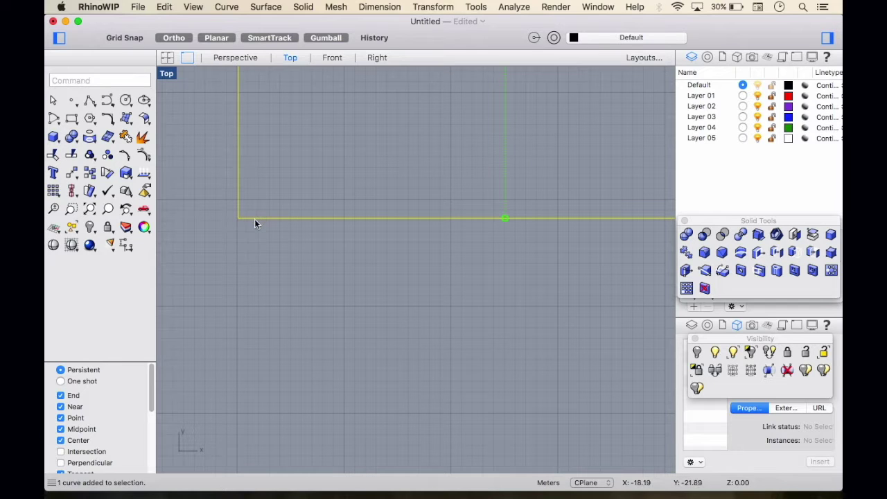
right_click(234, 183)
click(238, 187)
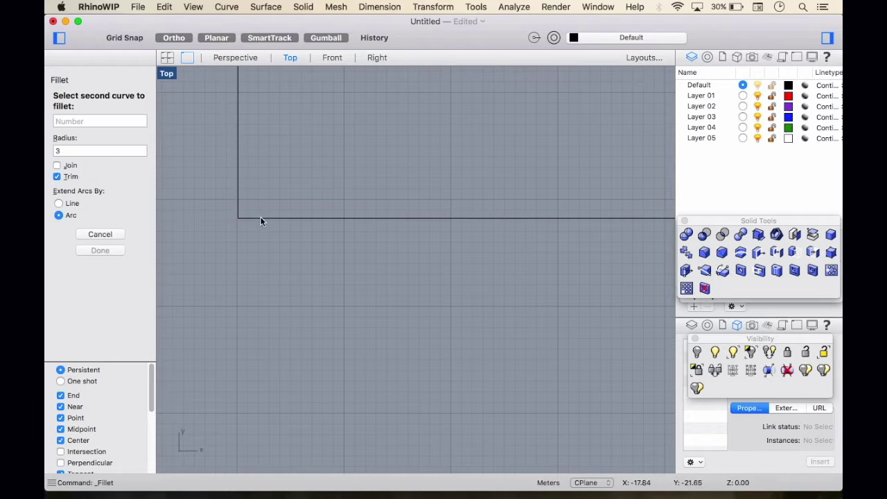
click(263, 219)
Step: Select the rounded rectangle and, in the Perspective view, place a copy of it vertically above the original with the gumball
scroll(247, 197, down, 10)
scroll(254, 97, up, 4)
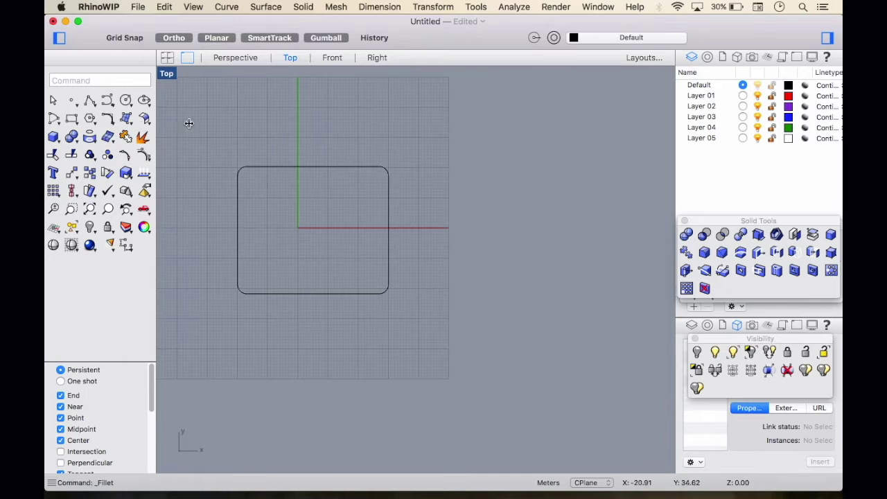
scroll(249, 178, up, 3)
scroll(261, 180, down, 3)
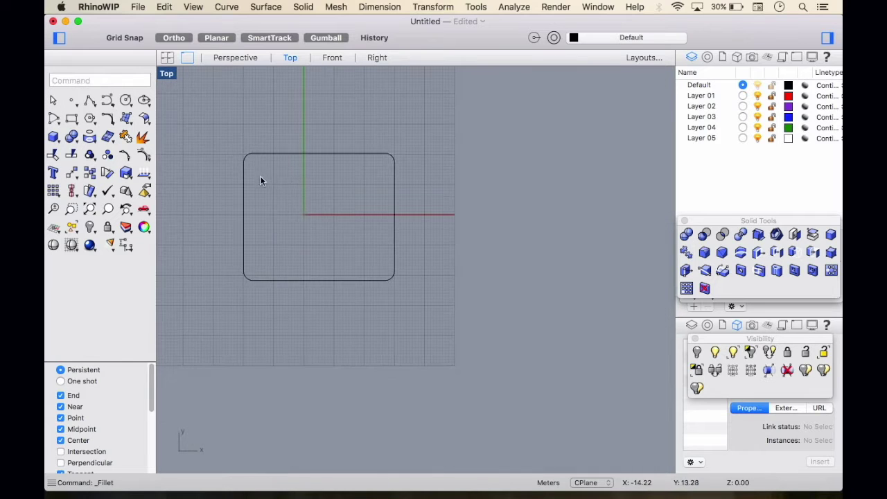
scroll(278, 216, up, 2)
scroll(301, 180, down, 2)
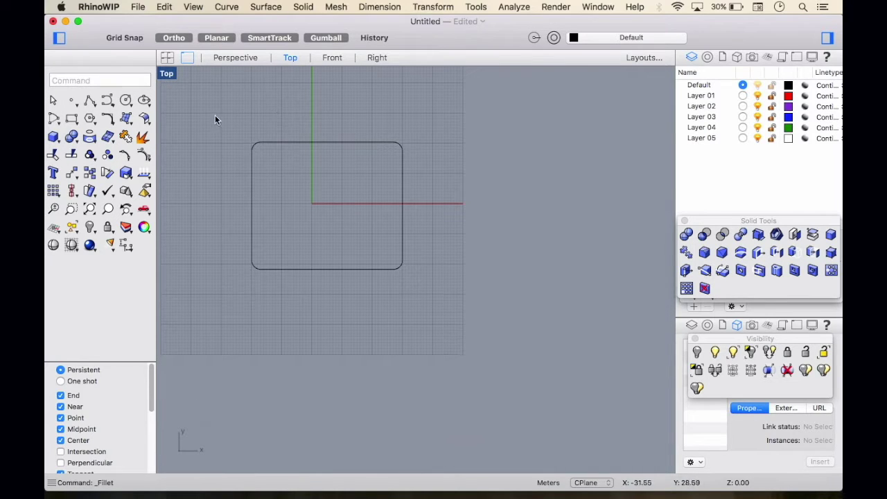
drag(260, 178, 435, 299)
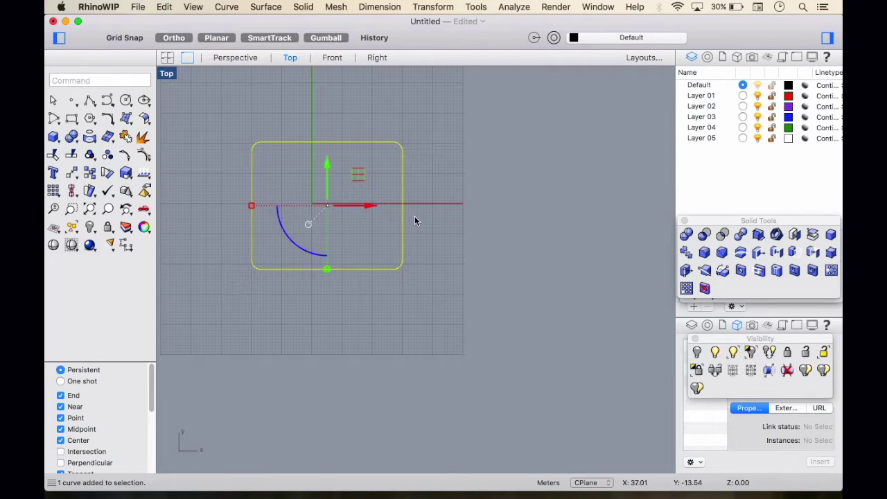
click(249, 58)
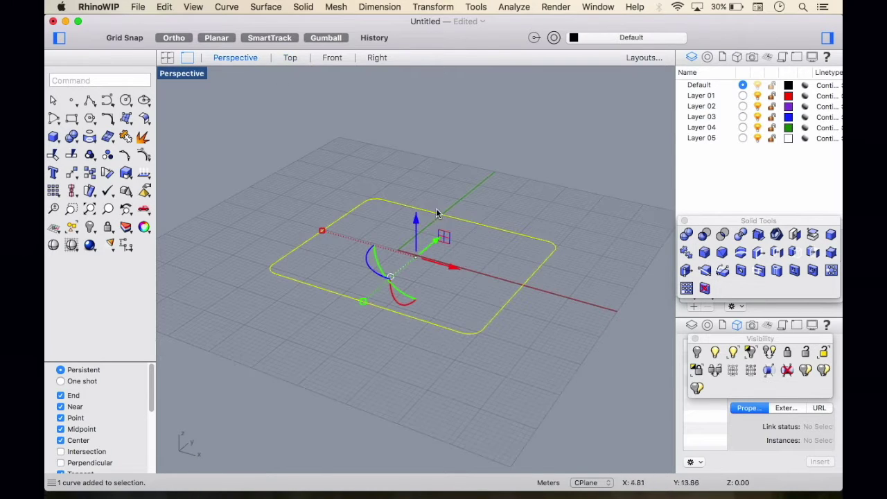
scroll(420, 202, down, 3)
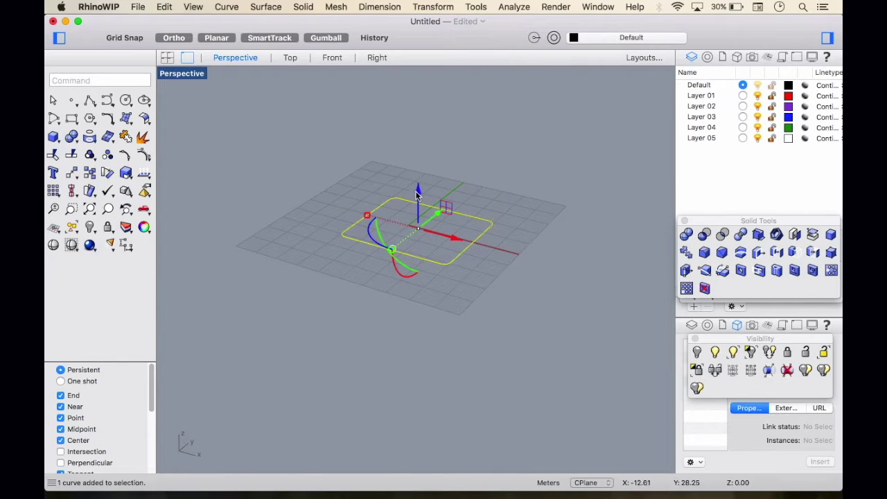
drag(417, 188, 412, 67)
key(alt)
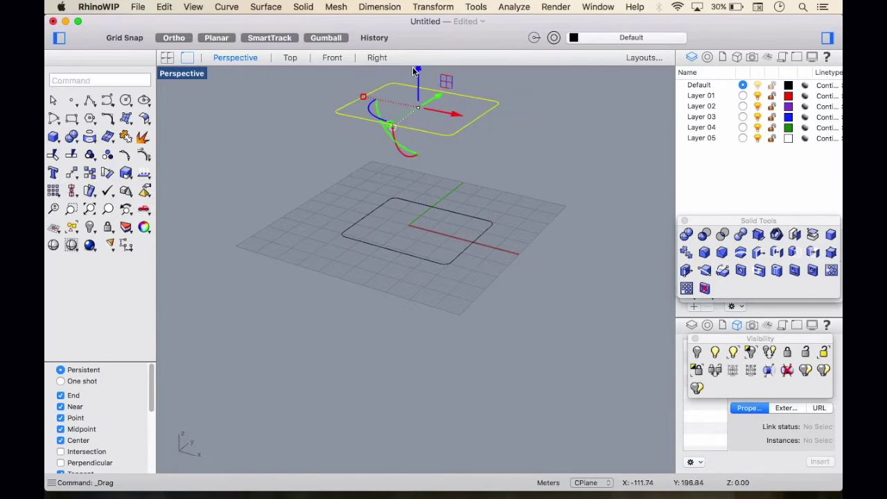
Step: Lower the upper copy of the rounded rectangle slightly, bringing it closer to the original profile
scroll(424, 140, down, 3)
click(332, 130)
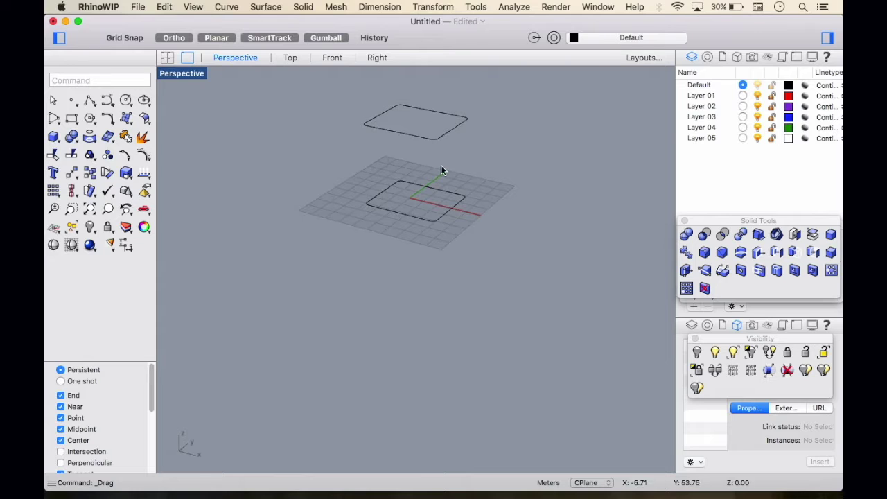
scroll(416, 201, down, 3)
drag(456, 189, 447, 160)
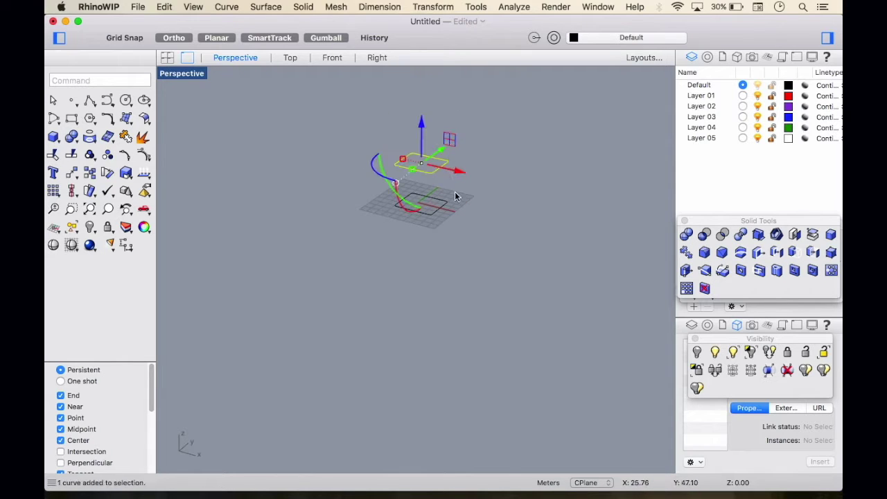
click(456, 194)
right_drag(454, 195, 457, 238)
drag(328, 106, 456, 178)
mouse_move(391, 115)
mouse_down()
mouse_move(392, 104)
mouse_move(392, 120)
mouse_up()
click(434, 183)
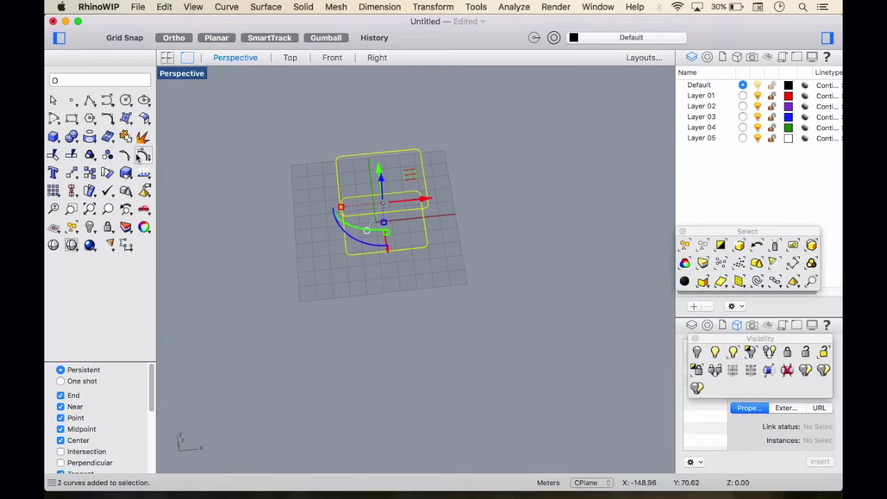
Step: Open the Surface Tools palette beside the viewport and try Blend Surface on the two rounded rectangle curves
click(149, 124)
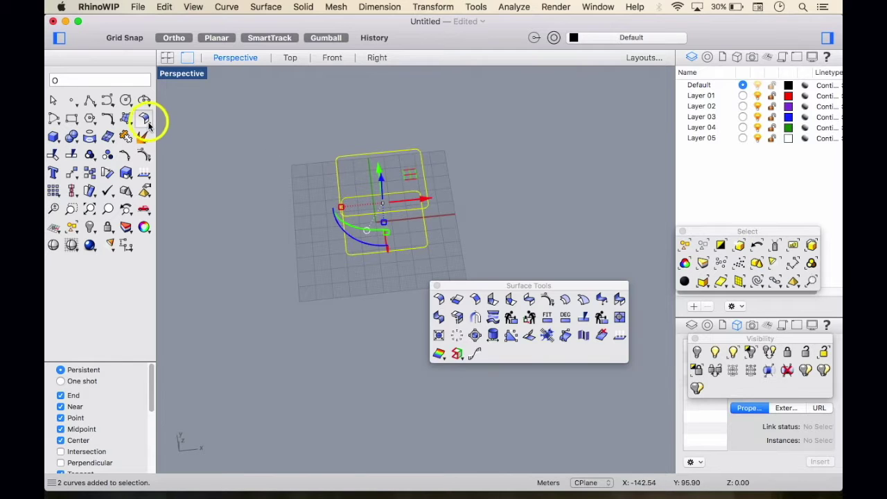
drag(469, 287, 678, 159)
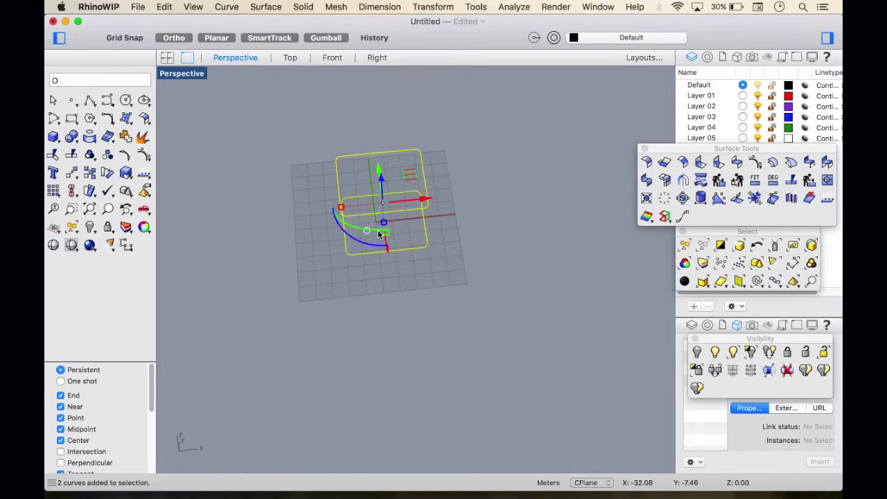
click(737, 163)
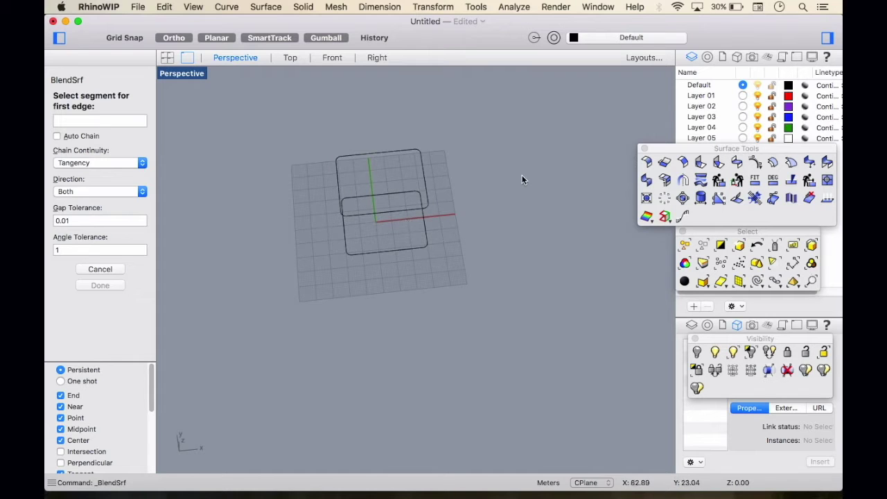
click(97, 269)
Step: Fill the upper and lower rounded rectangles with planar surfaces and display the Perspective view as Shaded
scroll(458, 194, up, 3)
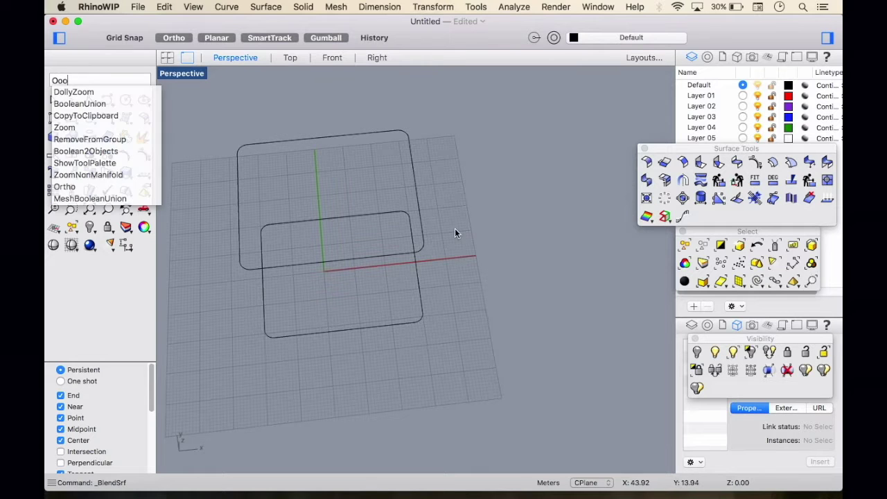
drag(457, 229, 452, 168)
right_drag(483, 224, 486, 168)
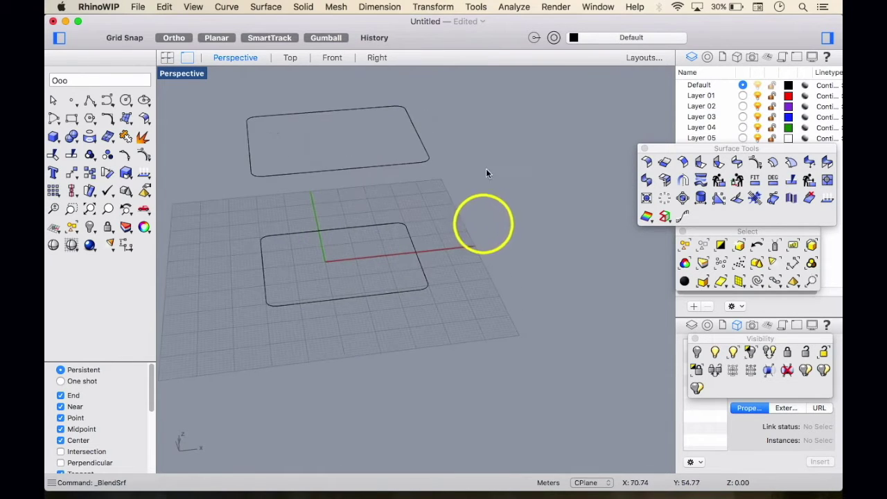
drag(211, 100, 436, 184)
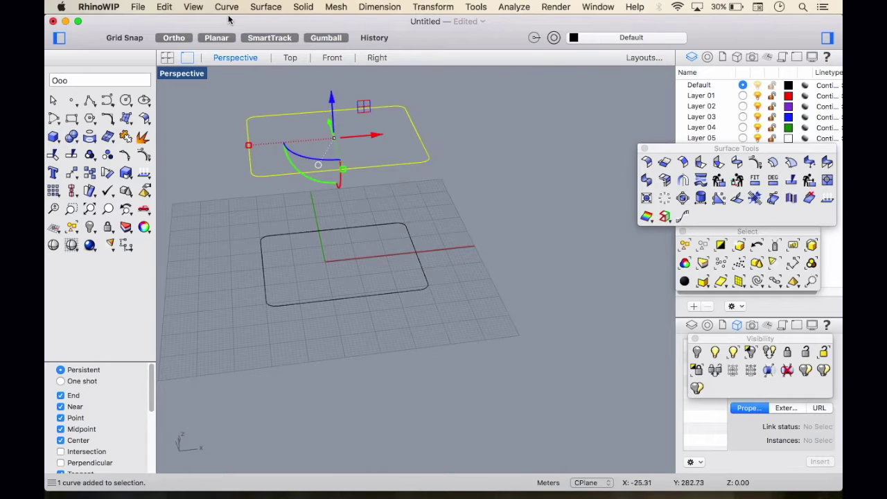
click(267, 7)
click(280, 137)
drag(215, 190, 440, 315)
click(267, 7)
click(280, 138)
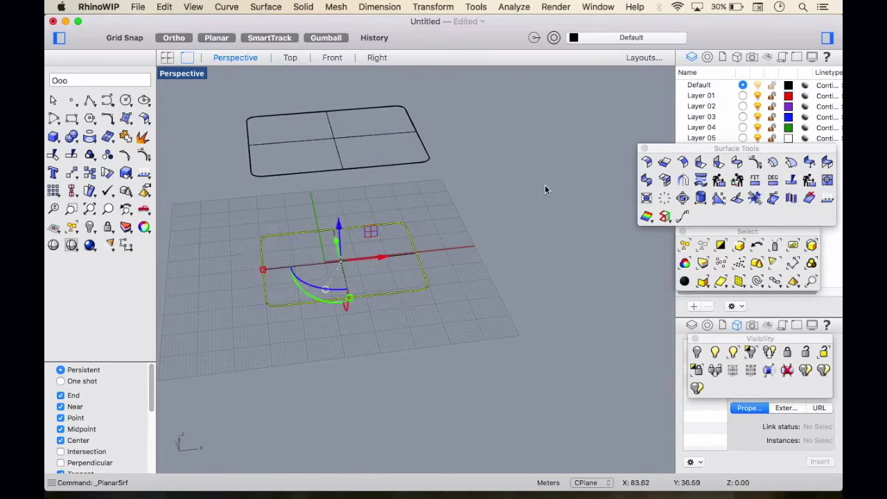
click(194, 6)
click(200, 245)
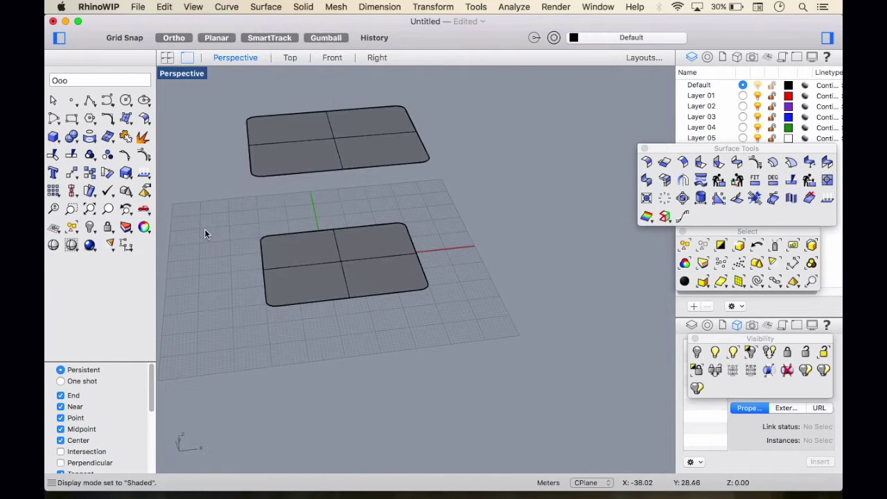
Step: Try a Blend Surface between the outer edges of the upper and lower planar surfaces with the seams at matching corners
drag(246, 114, 520, 318)
click(755, 164)
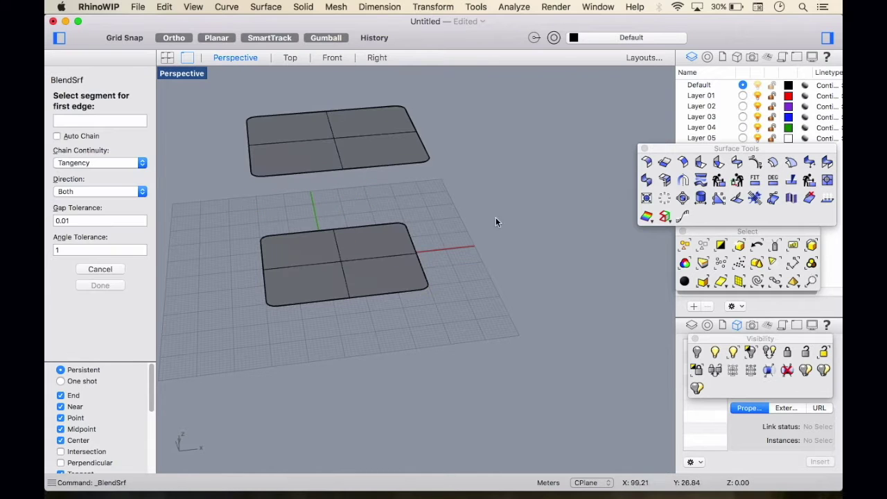
click(278, 177)
click(286, 312)
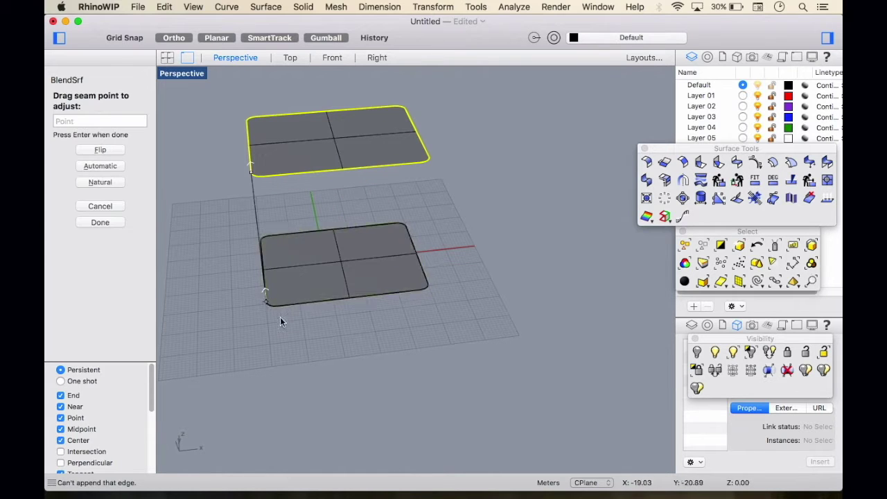
right_drag(229, 265, 386, 263)
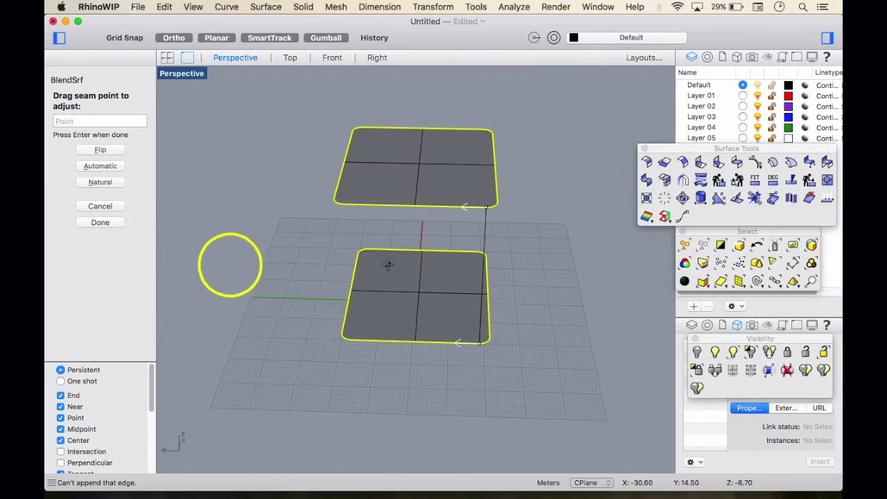
click(115, 150)
click(110, 149)
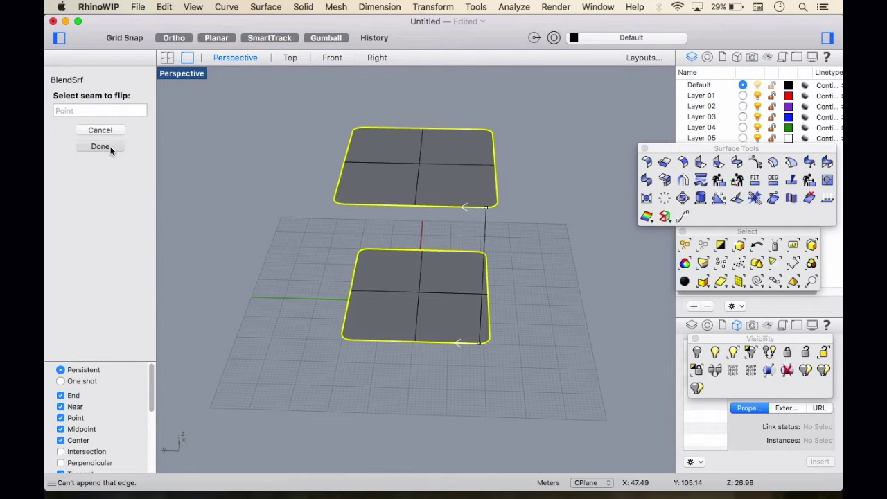
right_drag(423, 312, 393, 279)
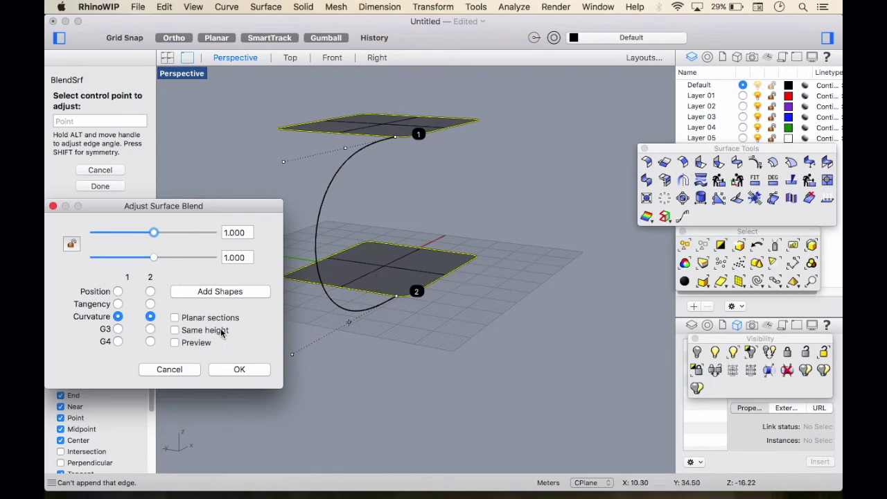
Step: Preview the blend with both bulge values at 0.250 and Tangency at both edges, examine it, and discard it
click(175, 343)
right_drag(484, 280, 332, 324)
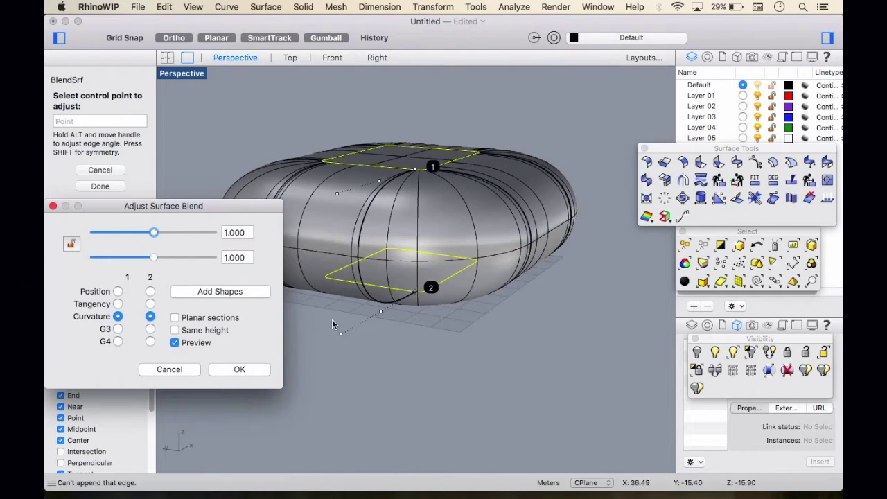
drag(155, 235, 93, 233)
drag(150, 260, 94, 260)
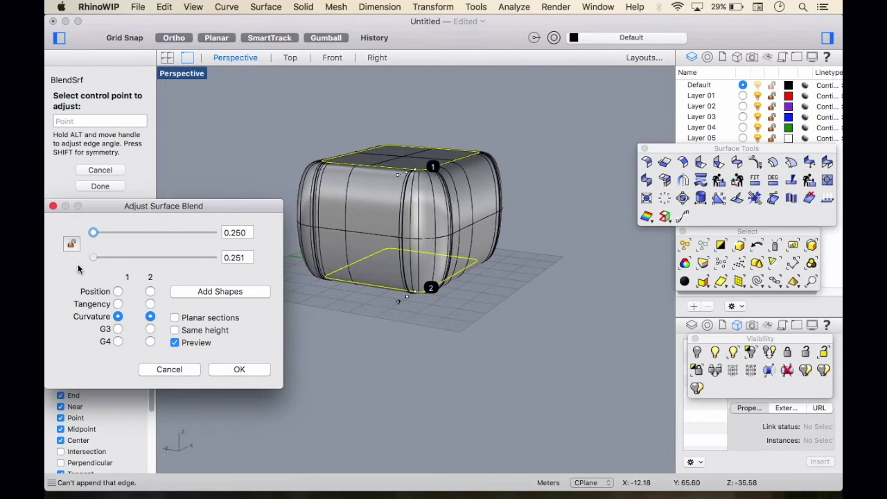
click(117, 304)
scroll(440, 246, up, 5)
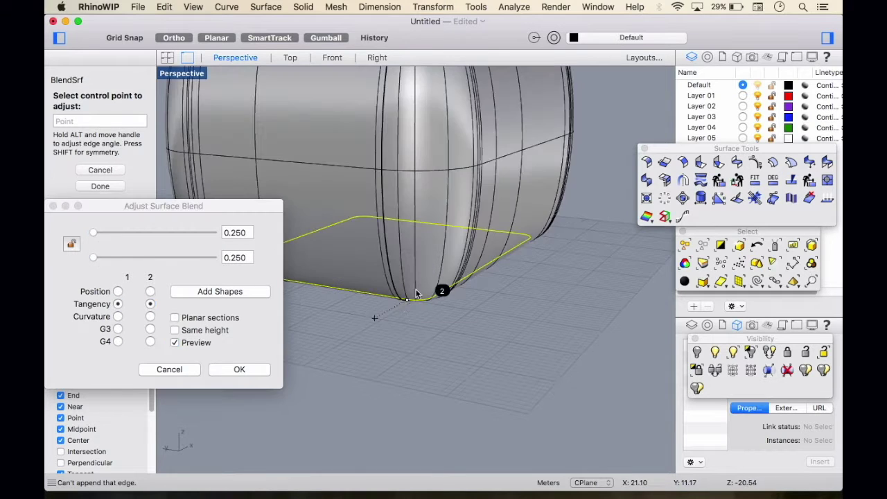
scroll(440, 246, down, 3)
right_drag(470, 230, 388, 270)
drag(311, 255, 383, 236)
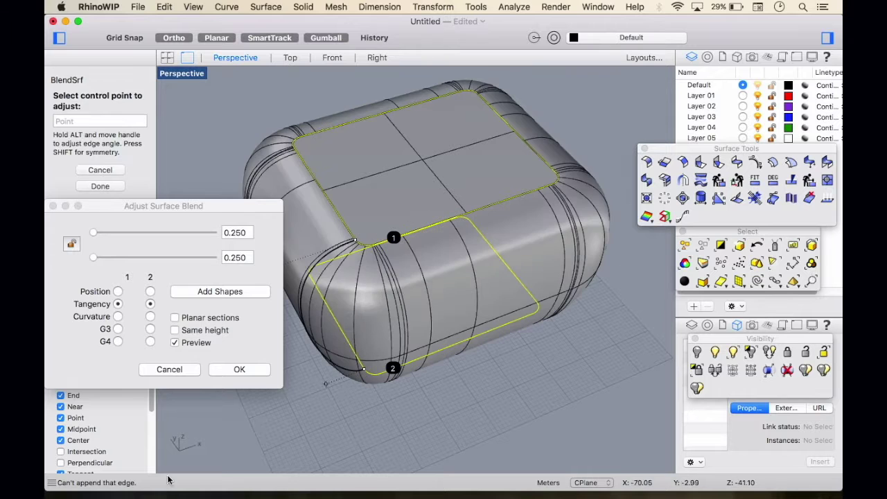
click(171, 370)
Step: Try a second Blend Surface between the same edges with the lower seam point moved to the adjacent corner
scroll(375, 307, down, 4)
right_drag(456, 259, 418, 312)
click(773, 162)
click(350, 232)
click(379, 320)
right_drag(361, 309, 413, 324)
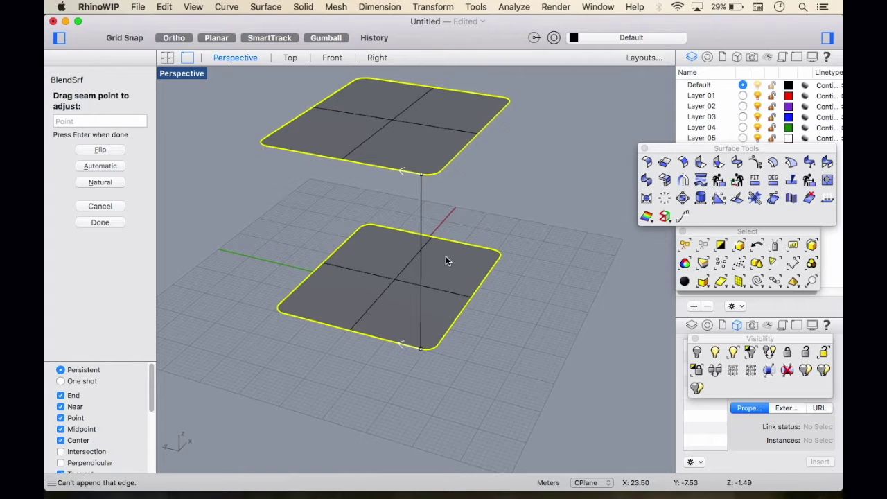
drag(421, 349, 274, 304)
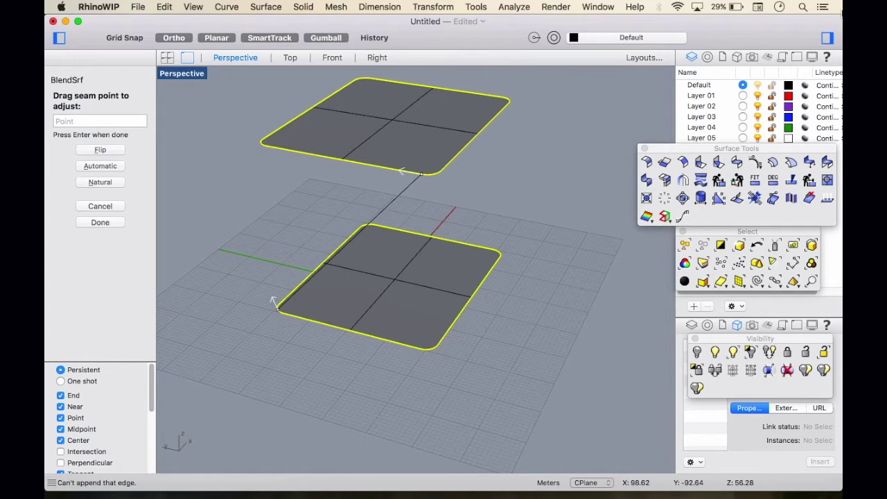
click(109, 224)
Step: Compare Curvature, G3 and Tangency continuity on the twisted blend preview, ending with Tangency at both edges
drag(416, 182, 348, 188)
drag(416, 156, 522, 235)
right_drag(485, 291, 415, 253)
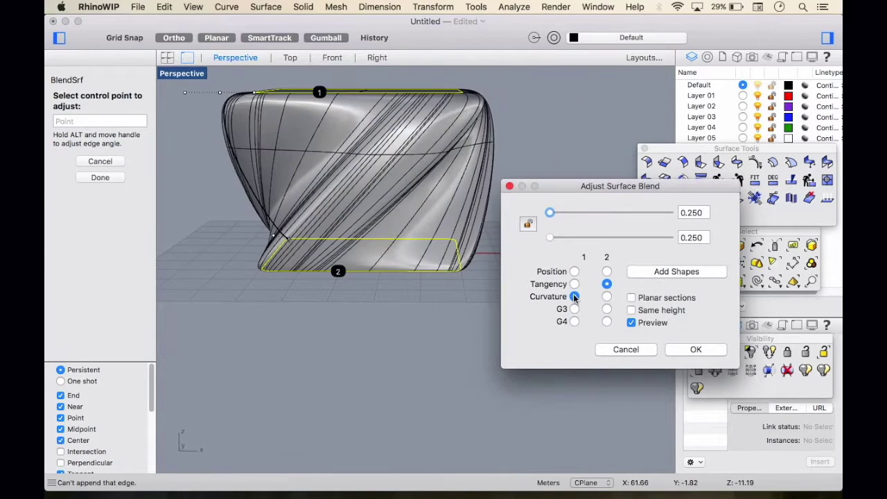
click(607, 297)
click(574, 297)
click(575, 309)
click(607, 309)
click(574, 284)
click(607, 284)
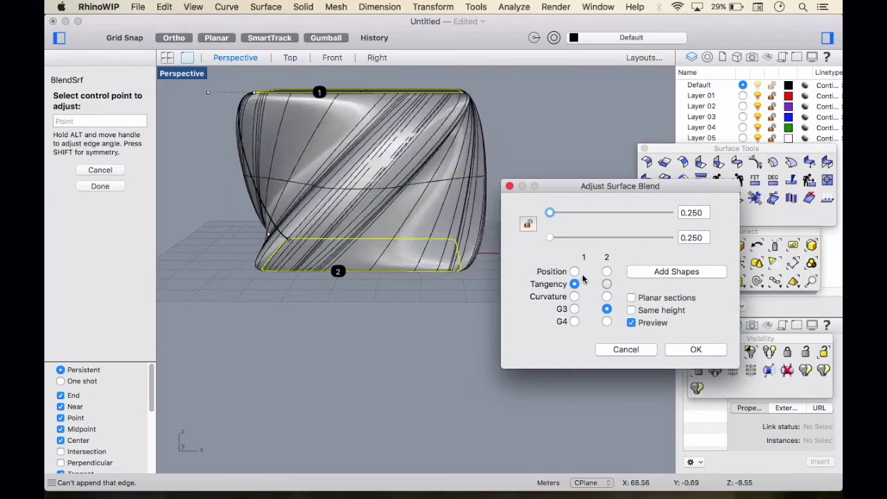
Step: Examine the twisted blend preview from several angles and discard the blend
right_drag(395, 243, 357, 385)
right_drag(175, 309, 390, 149)
drag(292, 178, 331, 186)
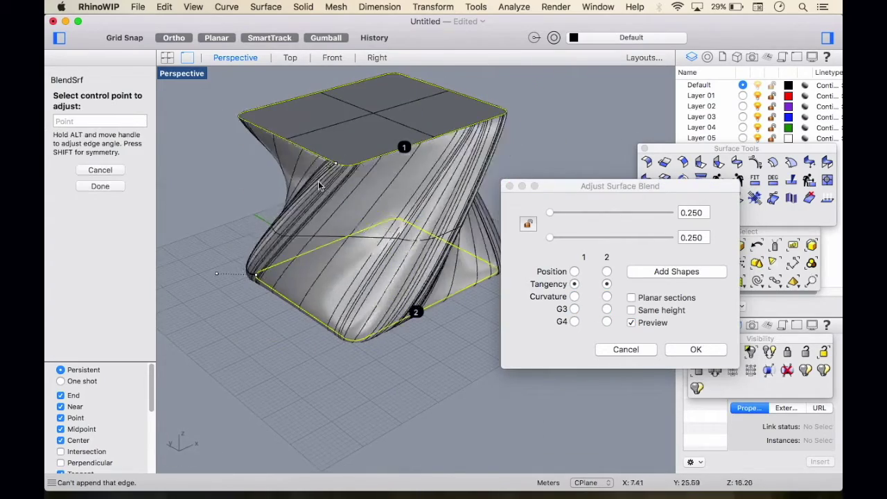
right_drag(305, 271, 355, 244)
drag(240, 315, 280, 308)
right_drag(300, 320, 378, 294)
click(616, 350)
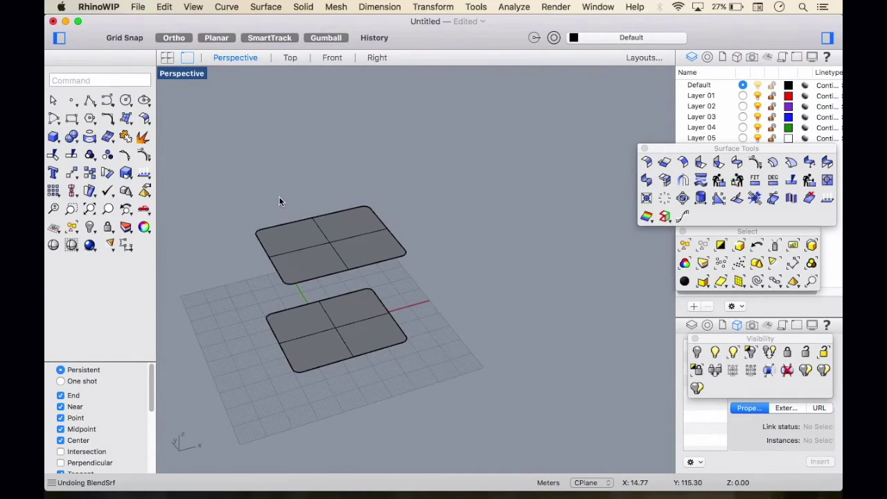
Step: Copy the lower rounded rectangle curve vertically to a level between the two planar surfaces
right_drag(441, 243, 394, 186)
click(319, 329)
scroll(325, 324, up, 5)
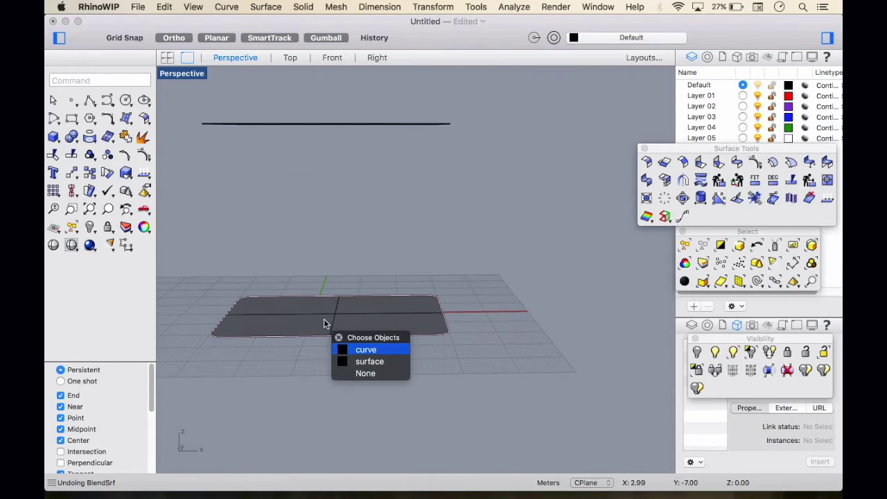
click(365, 349)
scroll(335, 275, down, 5)
alt+drag(335, 259, 341, 203)
right_drag(437, 205, 447, 260)
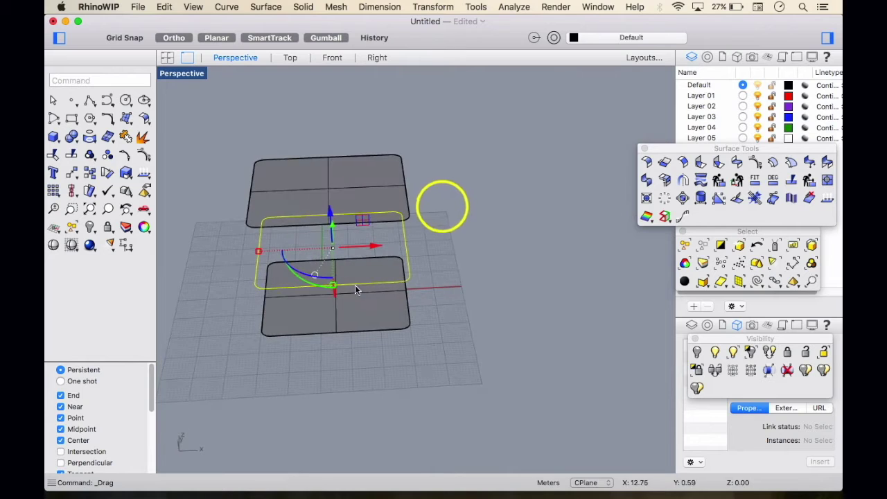
Step: Scale the middle rounded rectangle curve down in width and depth so it is smaller than the profiles above and below
scroll(356, 289, up, 4)
drag(320, 287, 325, 255)
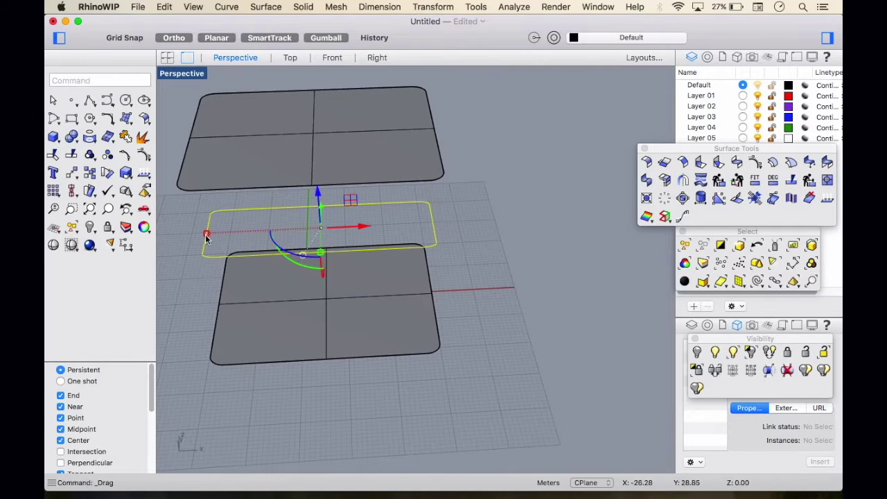
drag(206, 236, 256, 232)
drag(323, 252, 316, 270)
click(462, 253)
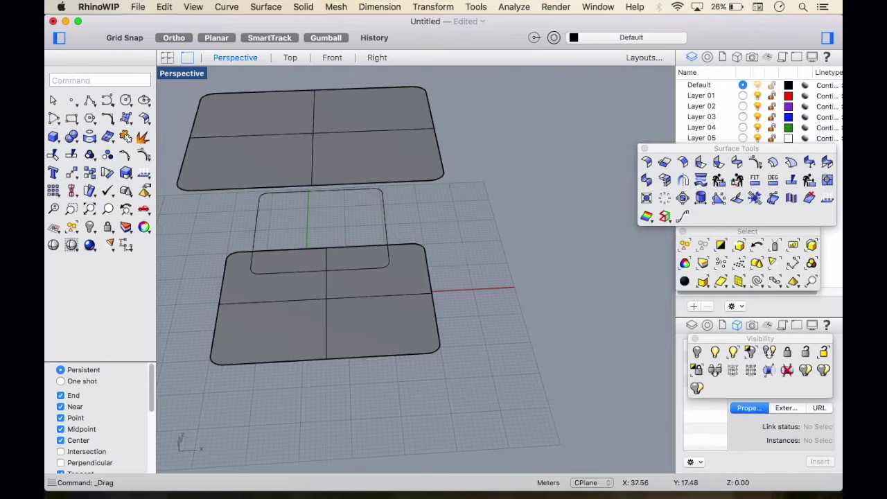
Step: Enlarge the middle rounded rectangle curve slightly in depth and width
text(O)
right_drag(463, 252, 378, 252)
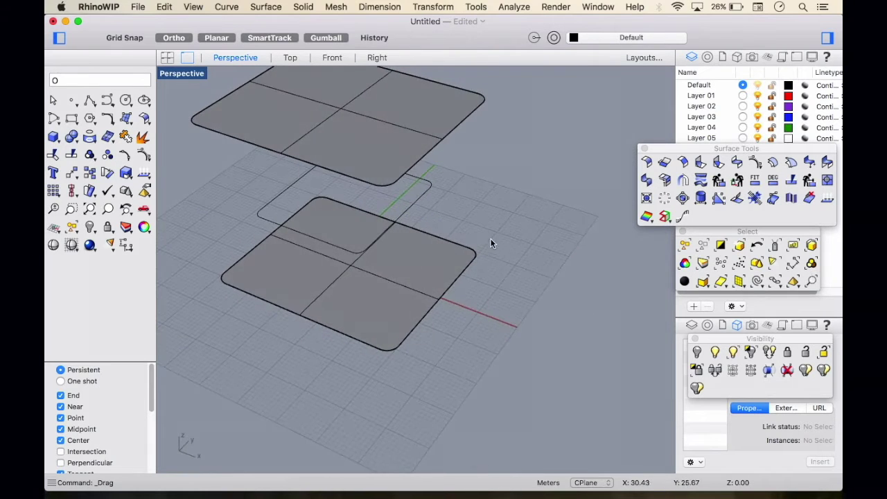
right_drag(491, 243, 517, 235)
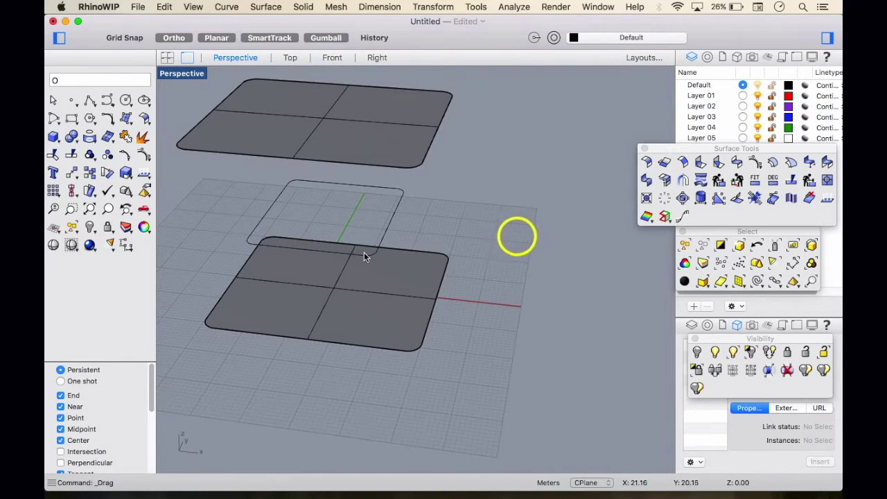
click(391, 219)
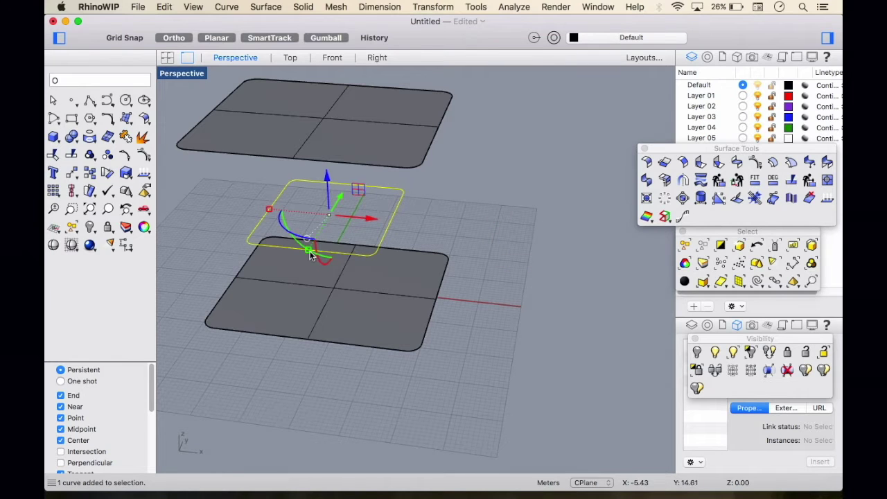
drag(310, 256, 301, 260)
drag(269, 210, 258, 210)
click(449, 216)
scroll(485, 243, down, 10)
right_drag(477, 204, 410, 232)
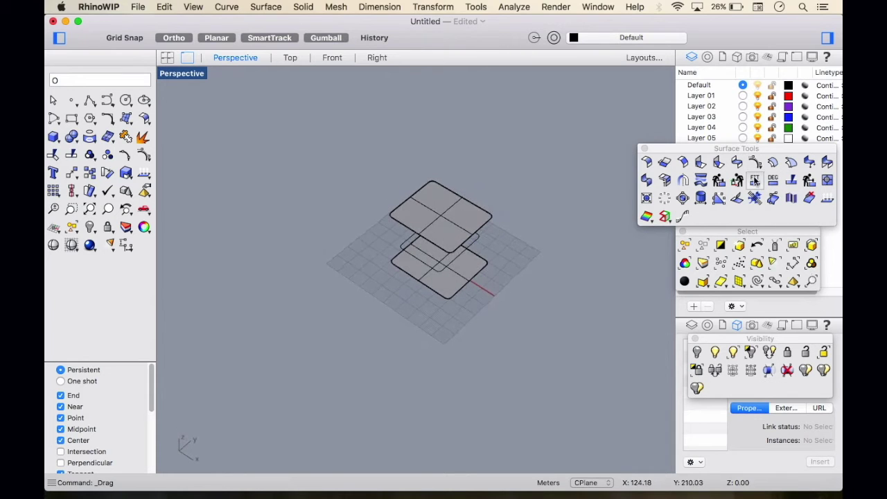
drag(674, 149, 681, 149)
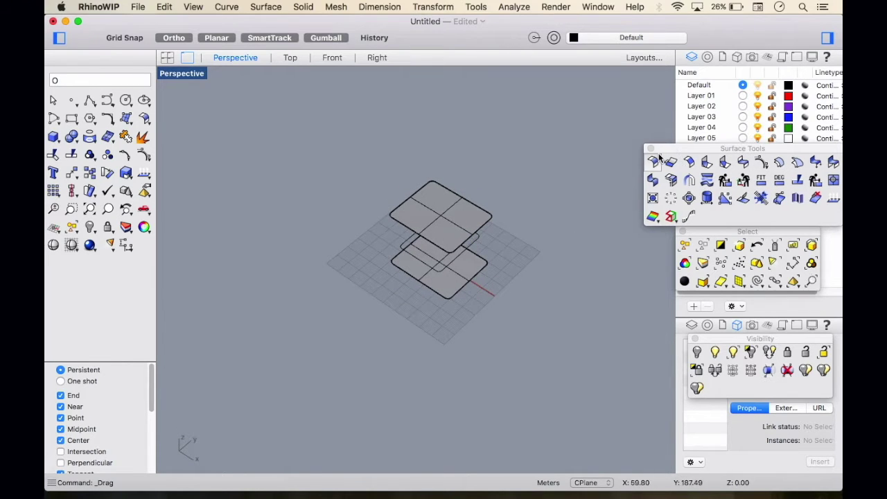
Step: Loft through the lower, middle and upper rounded rectangle curves, accepting the proposed seam points
click(651, 149)
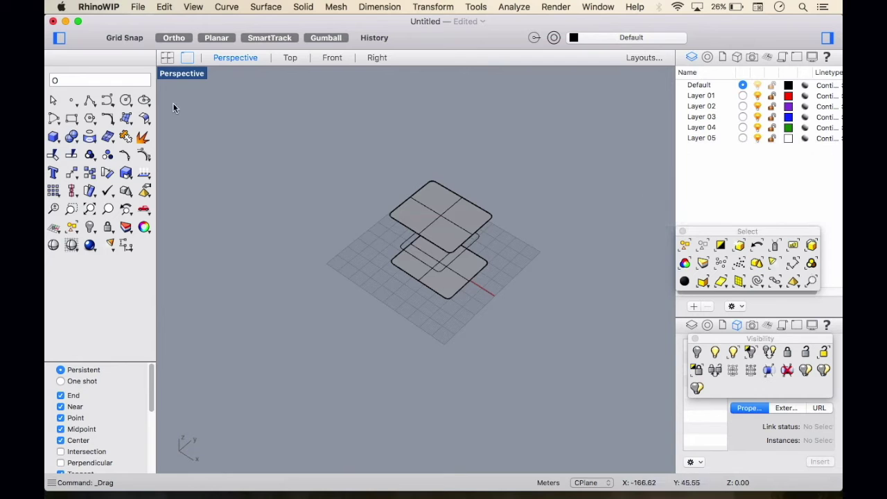
click(132, 123)
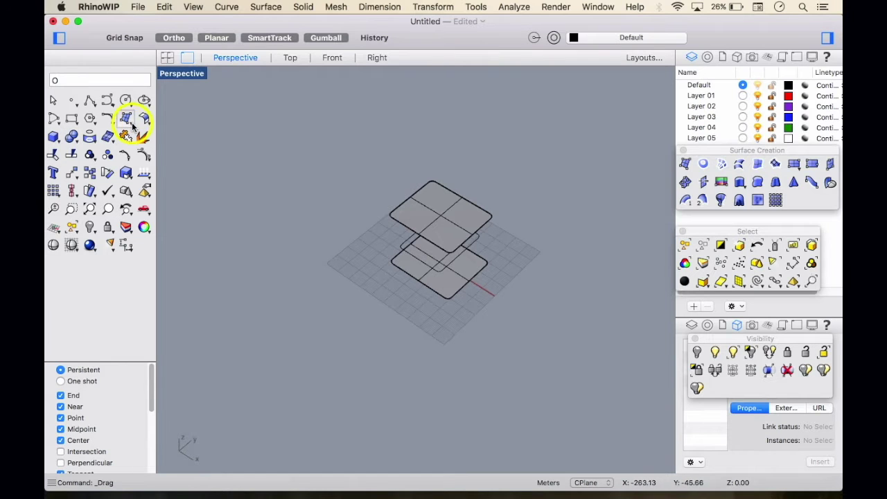
click(740, 182)
scroll(499, 264, up, 5)
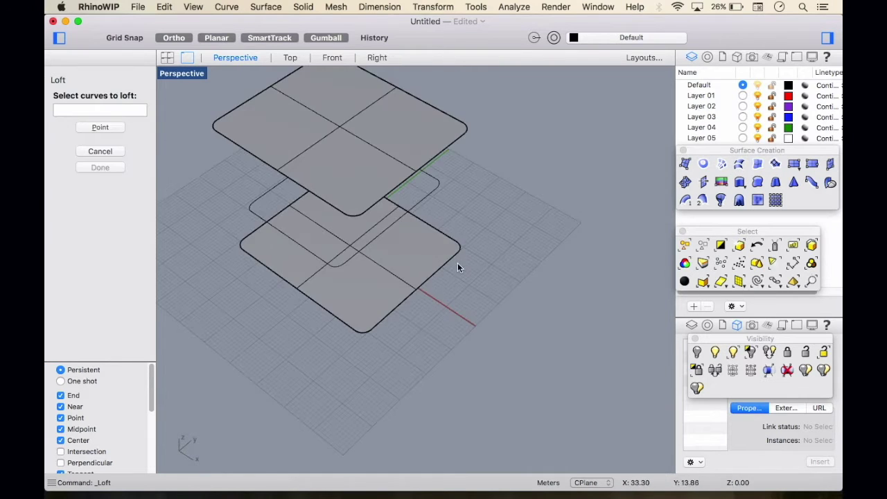
click(450, 262)
key(Return)
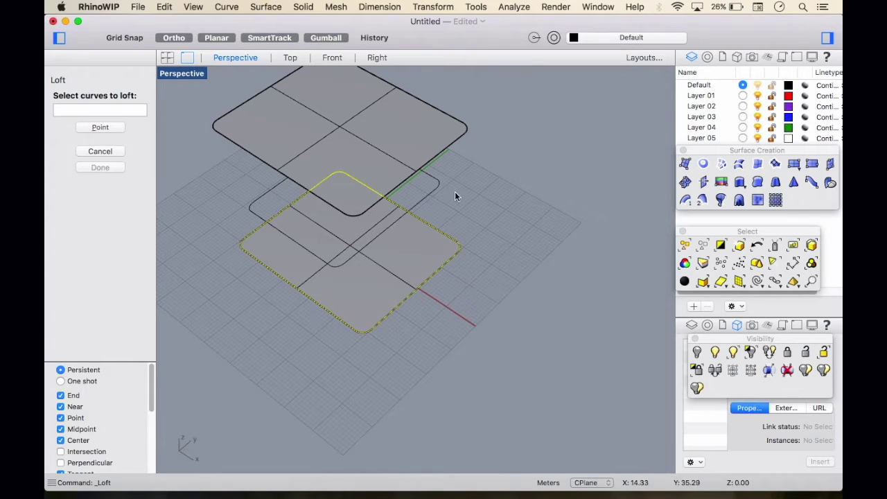
click(434, 191)
click(461, 143)
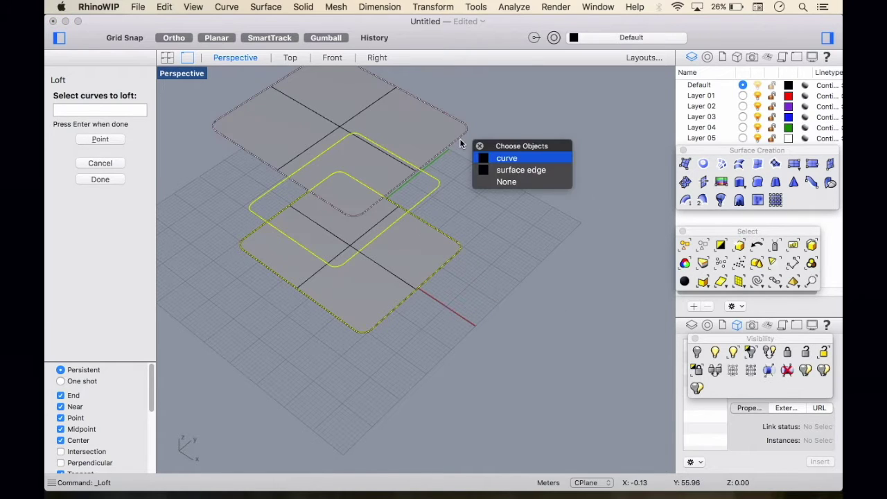
key(Return)
key(Return)
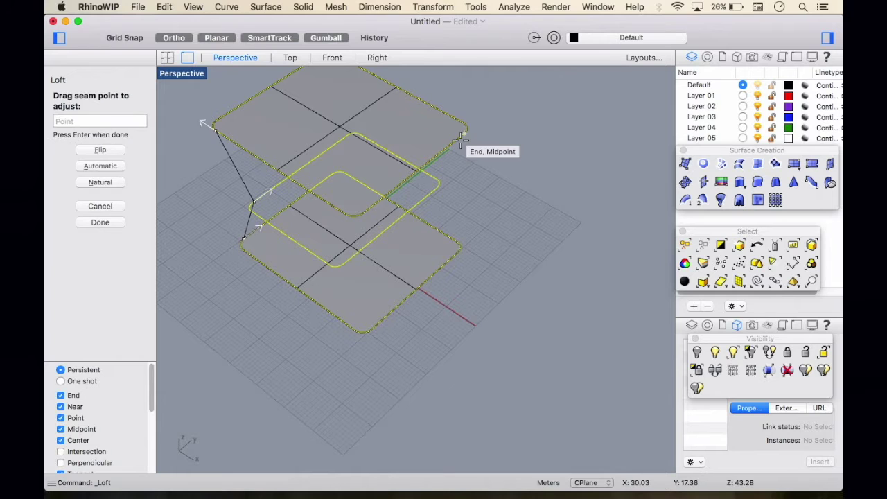
key(Return)
right_drag(377, 332, 430, 272)
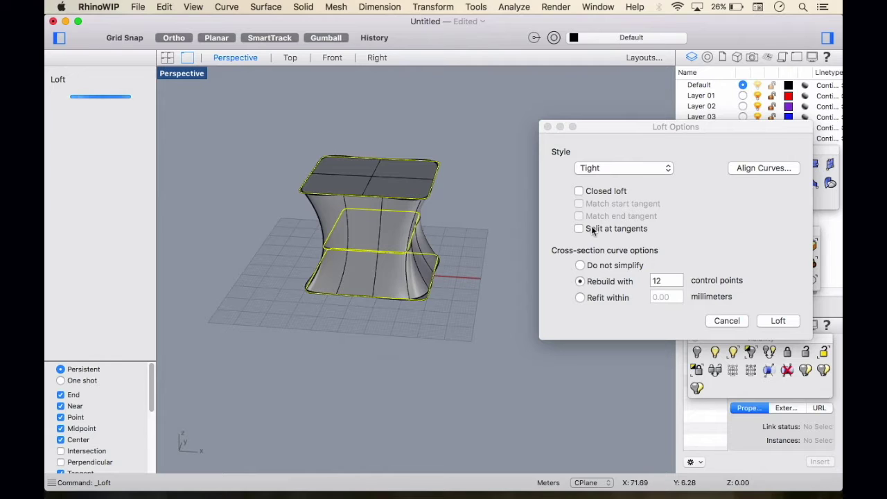
Step: Try the Developable, Straight sections and Loose loft styles and compare their previews
click(616, 163)
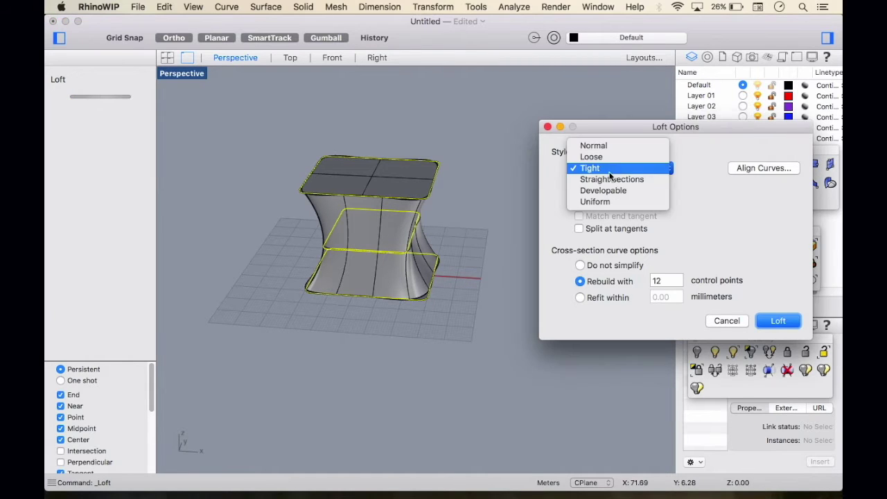
click(601, 193)
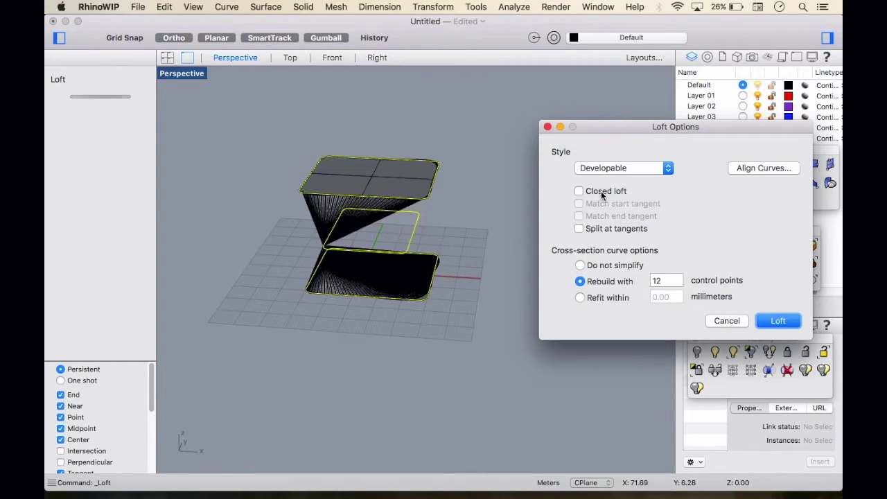
click(612, 172)
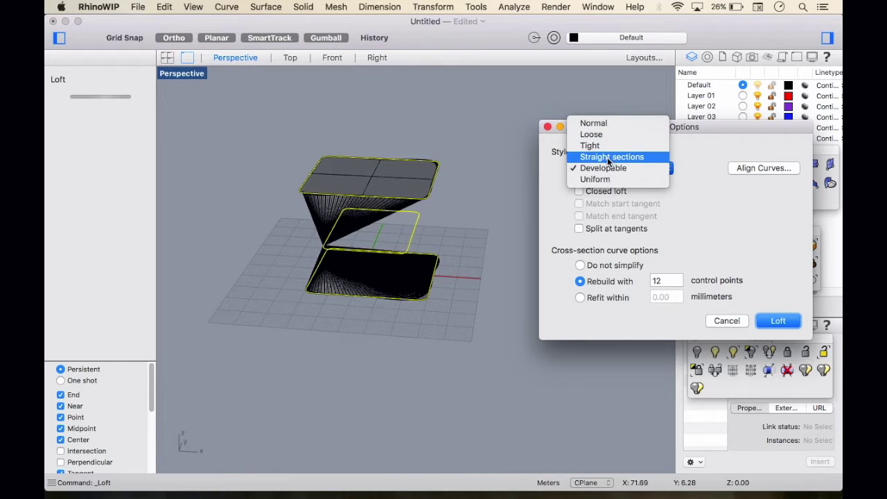
click(608, 158)
click(608, 162)
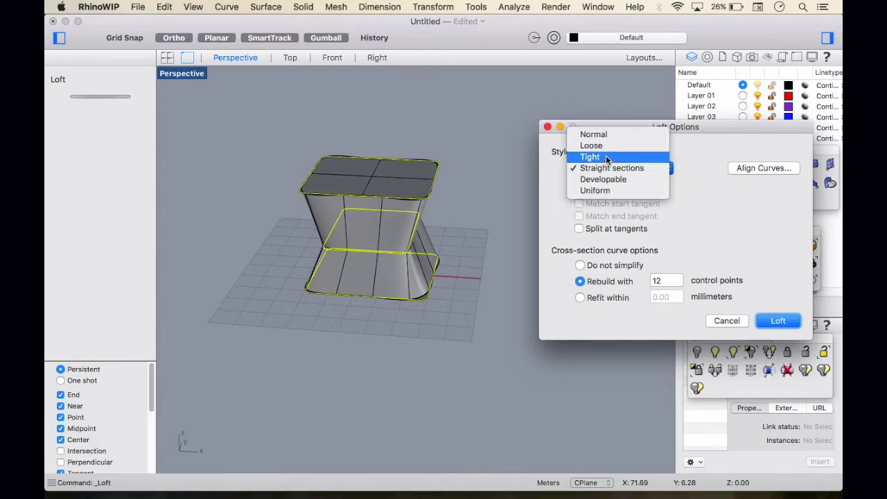
click(601, 146)
scroll(518, 167, up, 8)
scroll(309, 297, down, 8)
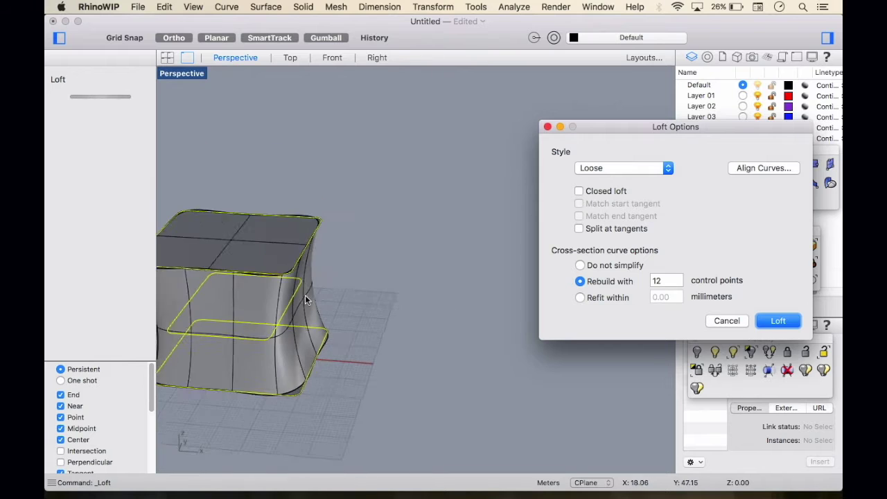
right_drag(298, 297, 379, 306)
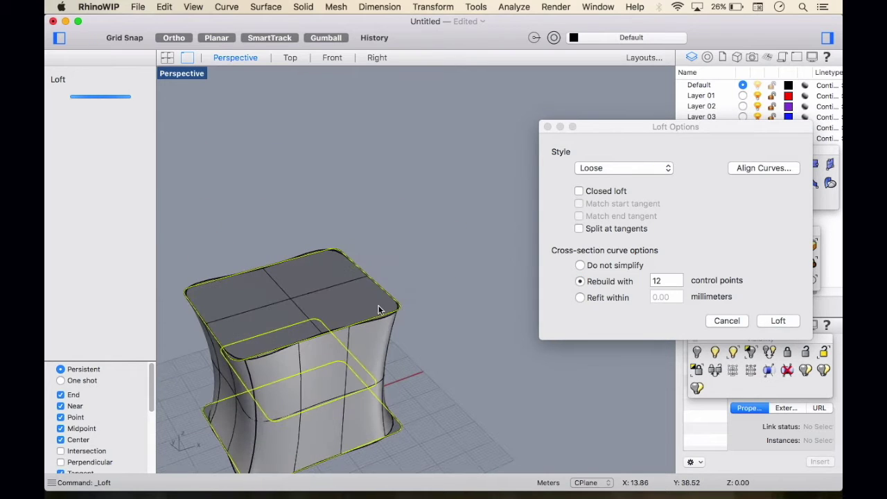
Step: Set the loft style to Tight, inspect the curved preview, and create the loft without closing it
click(608, 167)
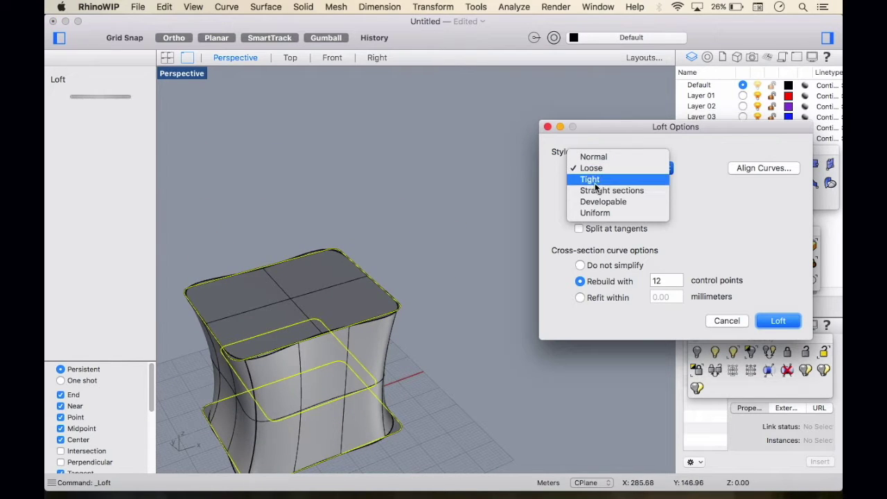
click(594, 179)
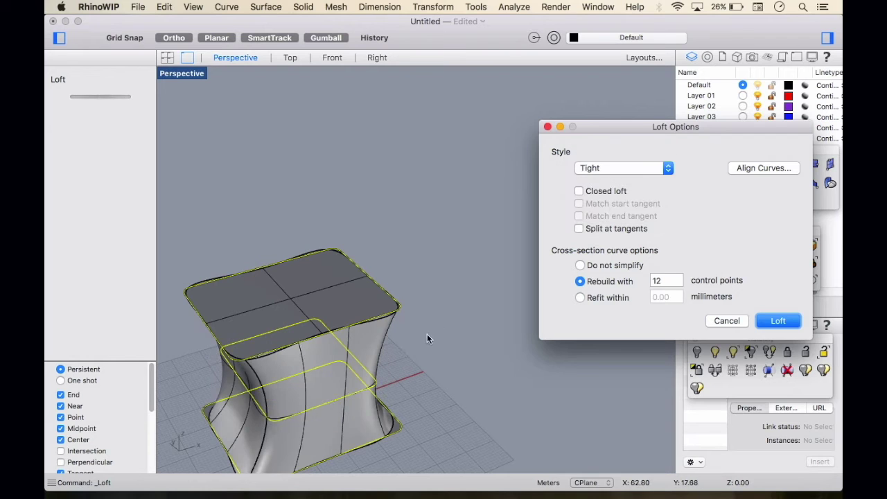
right_drag(427, 338, 424, 285)
scroll(299, 367, up, 7)
right_drag(368, 321, 341, 362)
scroll(372, 321, down, 4)
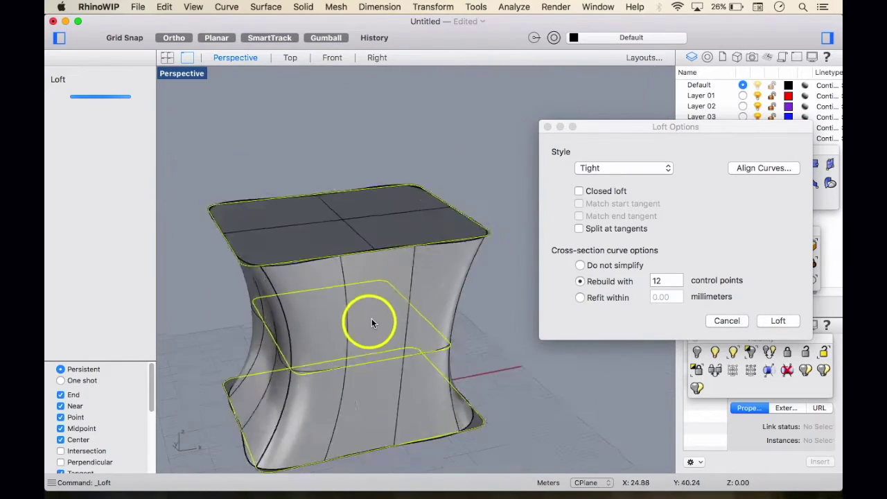
scroll(372, 323, down, 5)
right_drag(371, 323, 383, 365)
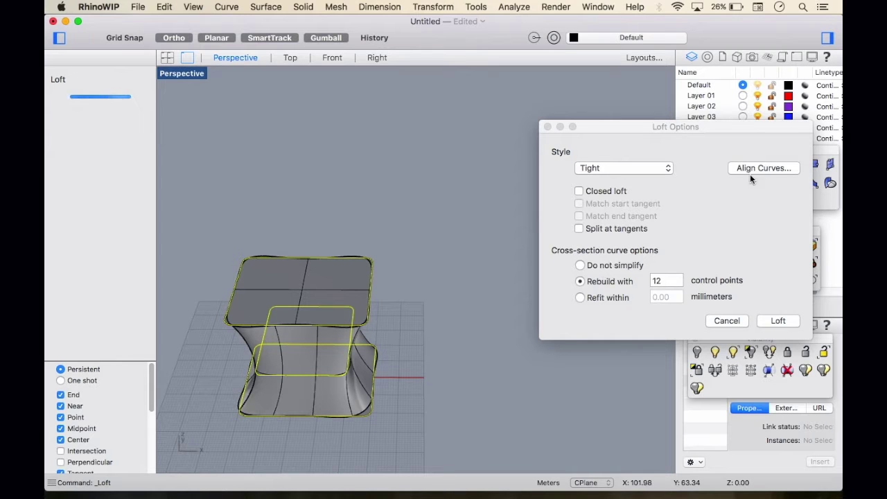
right_drag(364, 345, 367, 312)
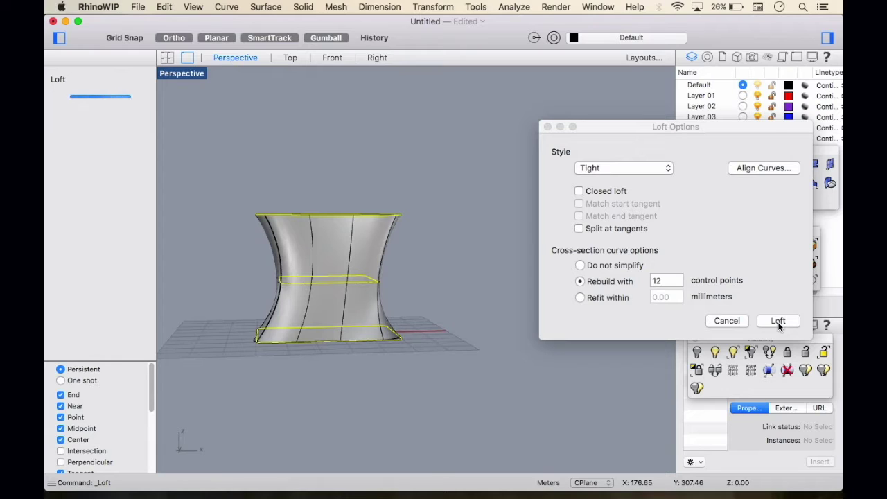
click(579, 192)
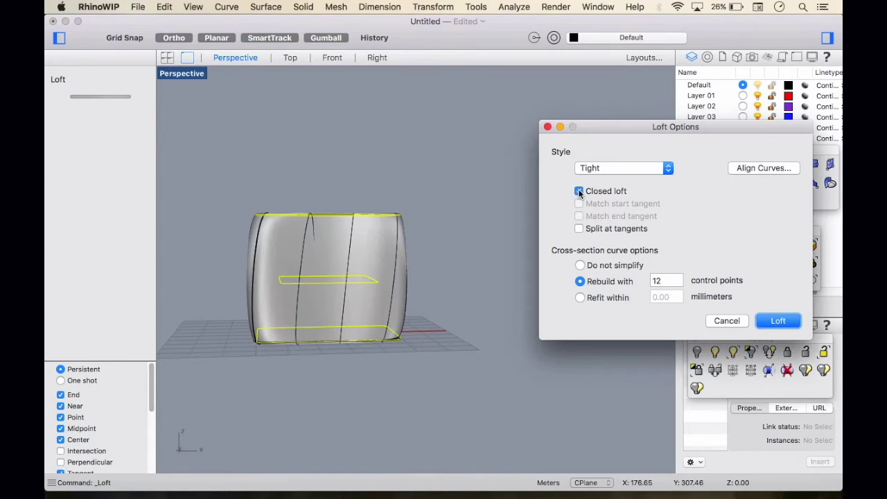
click(767, 320)
Step: Try shifting the control points of the middle rounded rectangle curve slightly sideways, and undo the shift
right_drag(434, 245, 458, 251)
drag(268, 274, 441, 325)
right_drag(490, 302, 424, 327)
click(144, 156)
right_drag(356, 202, 299, 232)
drag(297, 234, 497, 286)
scroll(472, 264, up, 8)
right_drag(425, 245, 386, 244)
drag(474, 262, 467, 263)
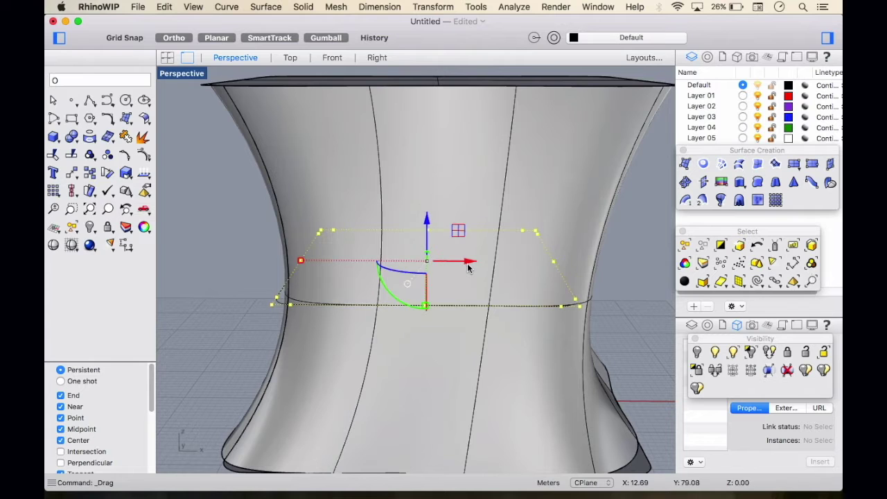
key(super+z)
scroll(467, 264, down, 8)
click(364, 246)
key(Escape)
Step: Delete the original lower planar surface and the rounded rectangle curve around it
right_drag(561, 255, 275, 312)
scroll(290, 342, up, 8)
click(315, 339)
key(Delete)
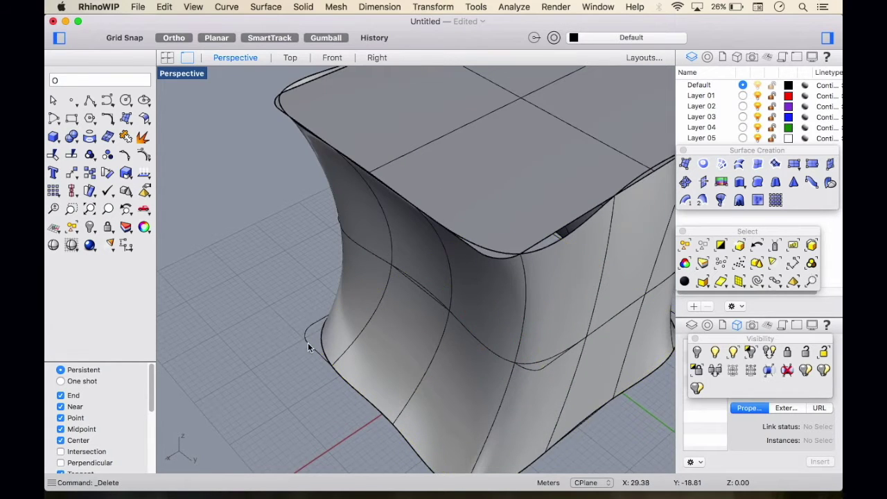
click(310, 343)
key(Delete)
Step: Delete the original upper planar surface and its rounded rectangle curve, leaving the lofted wall open at the top
click(323, 351)
click(333, 302)
scroll(332, 303, down, 3)
scroll(333, 301, down, 7)
right_drag(331, 302, 272, 324)
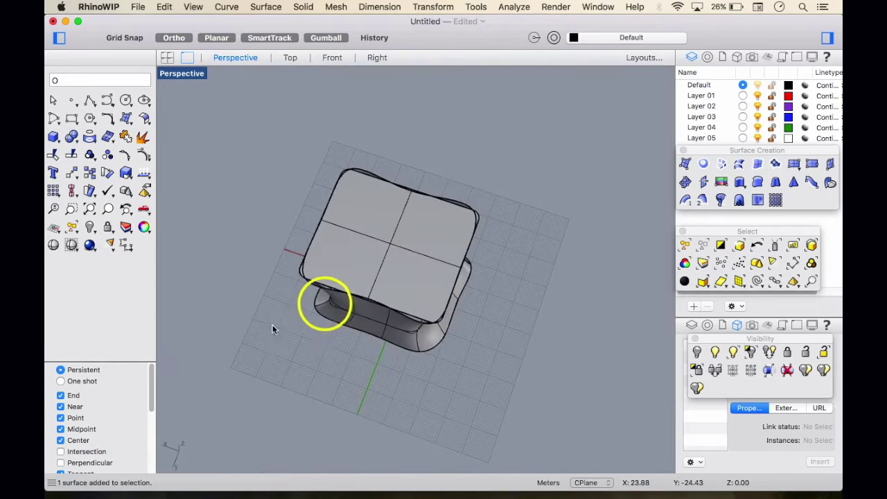
click(335, 278)
key(Delete)
Step: Cap the loft's upper opening with a planar surface built from its top edge
scroll(345, 278, up, 7)
right_drag(336, 279, 261, 321)
click(325, 280)
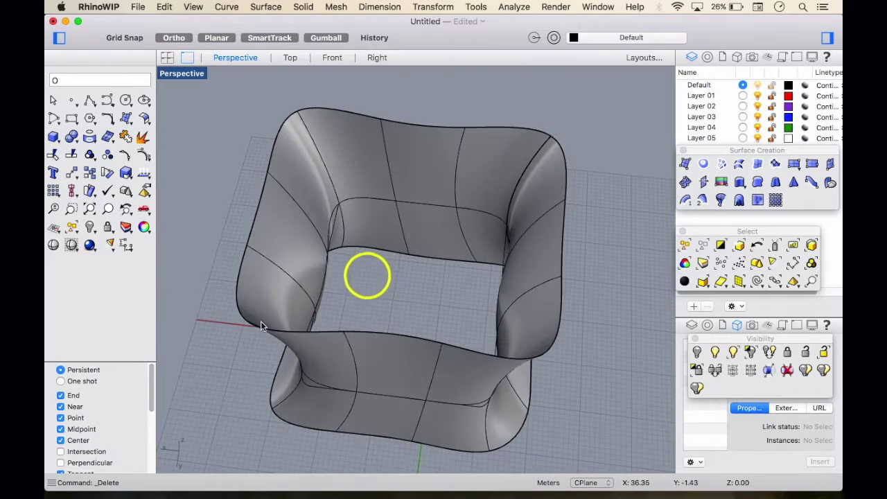
click(261, 333)
click(266, 6)
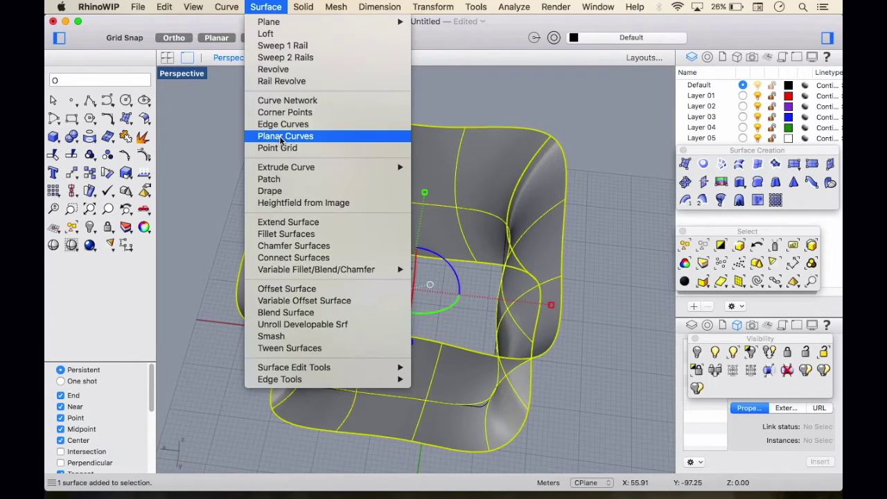
click(347, 135)
click(450, 128)
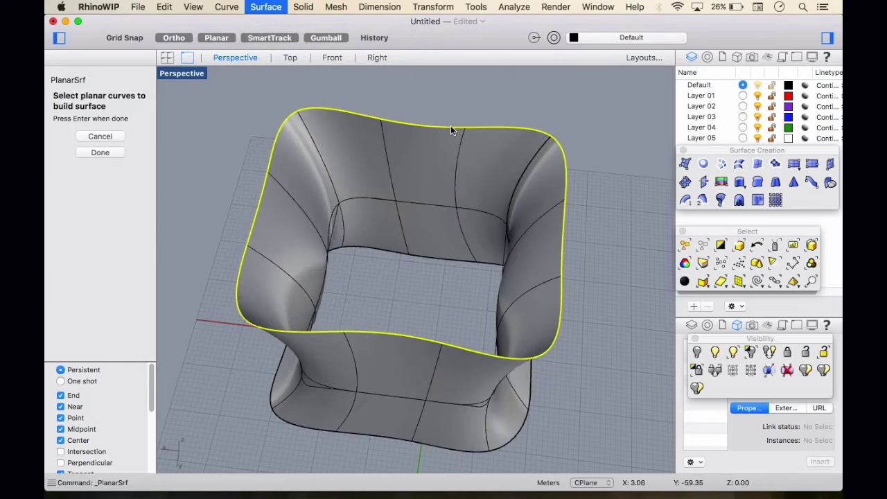
click(86, 154)
scroll(312, 183, down, 8)
right_drag(182, 228, 232, 160)
right_drag(214, 313, 161, 278)
scroll(311, 265, up, 5)
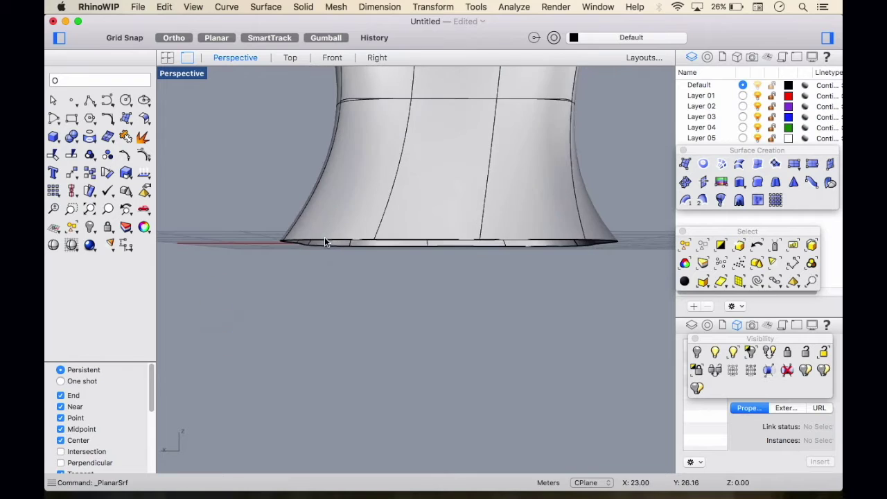
click(327, 241)
key(Return)
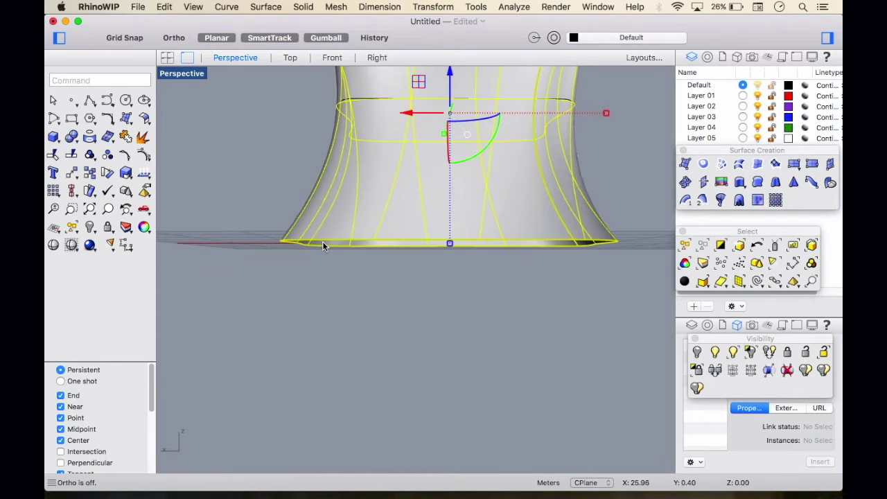
click(252, 231)
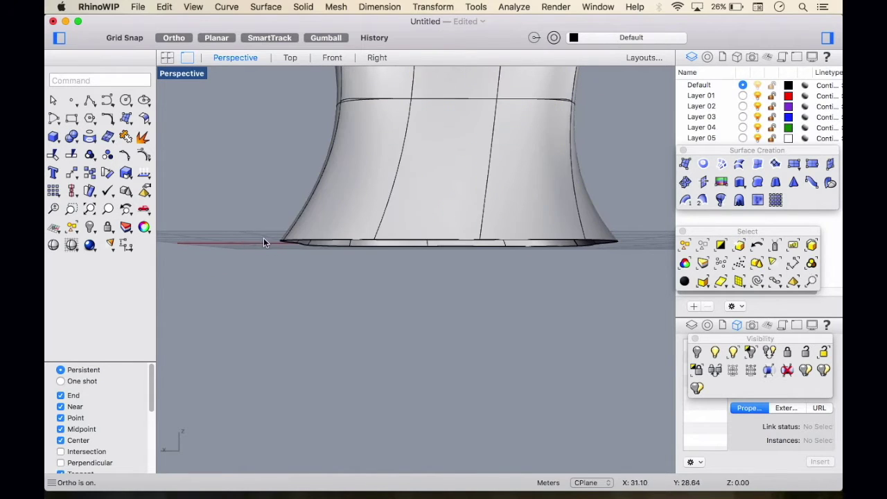
click(306, 243)
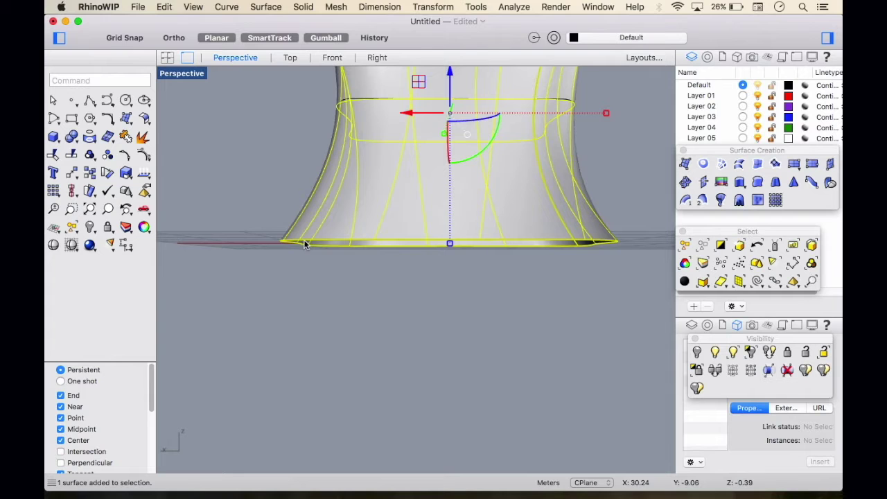
key(Escape)
shift+click(304, 240)
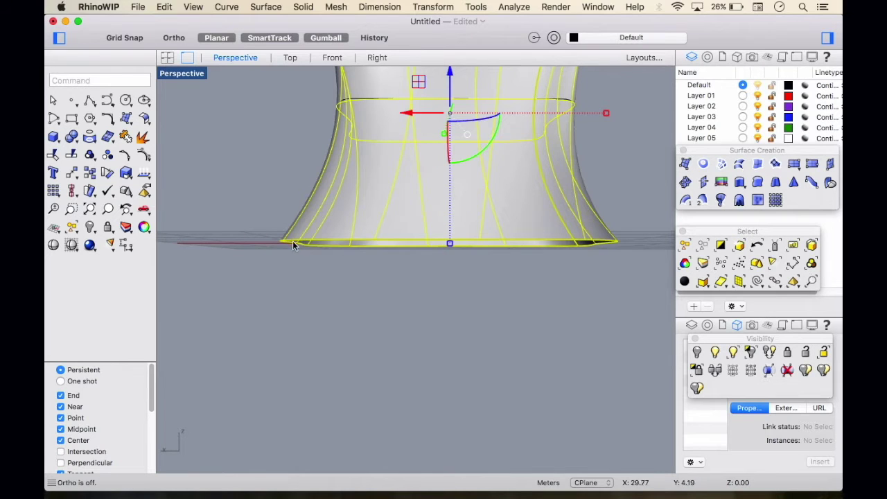
Step: Cap the loft's lower opening with a planar surface built from its bottom edge
scroll(274, 239, up, 3)
right_drag(267, 242, 269, 208)
click(269, 207)
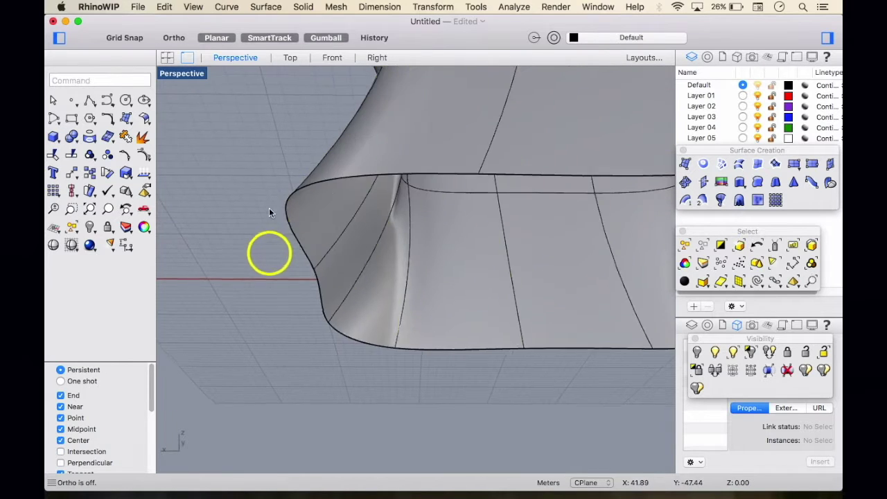
click(332, 183)
click(266, 7)
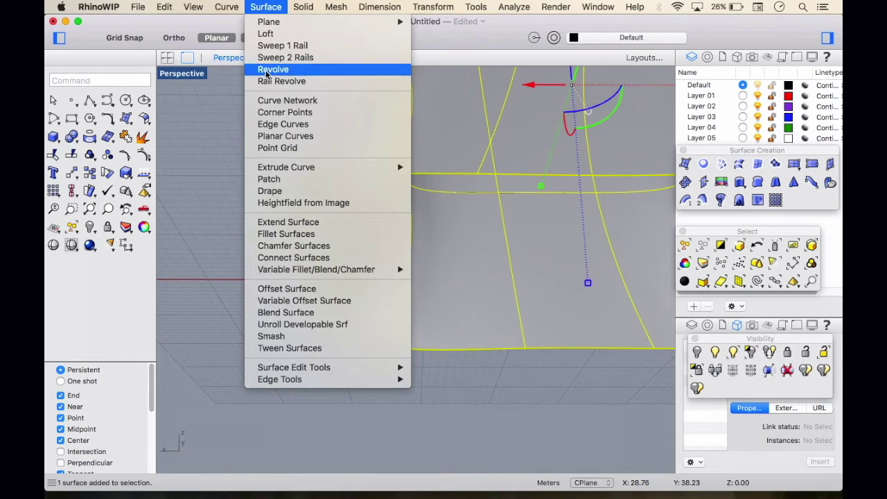
click(280, 137)
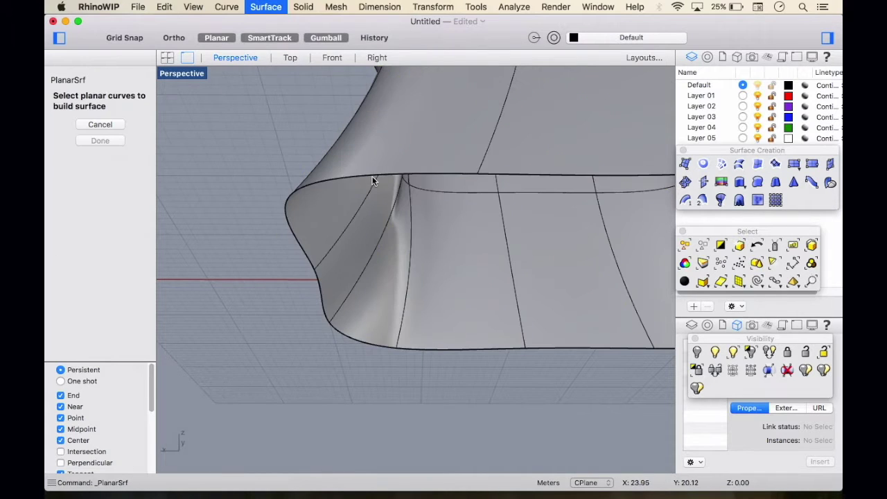
click(372, 178)
click(105, 152)
scroll(208, 159, down, 3)
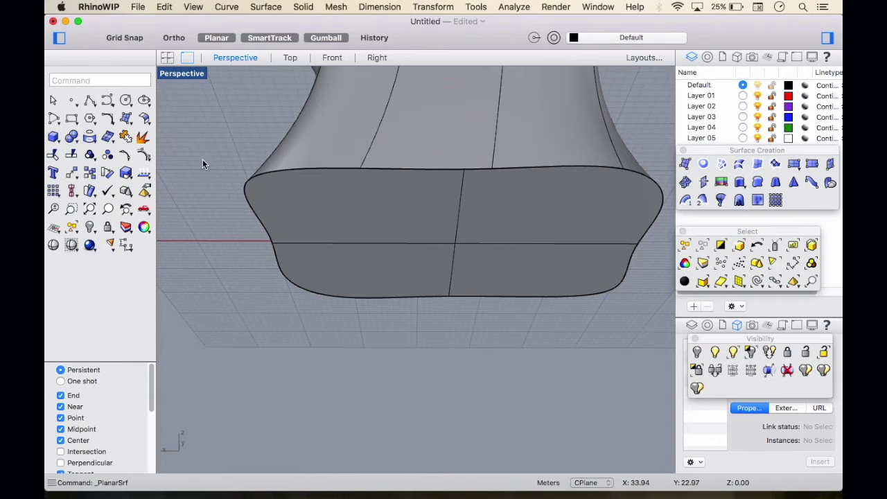
text(ExtrudeCrv)
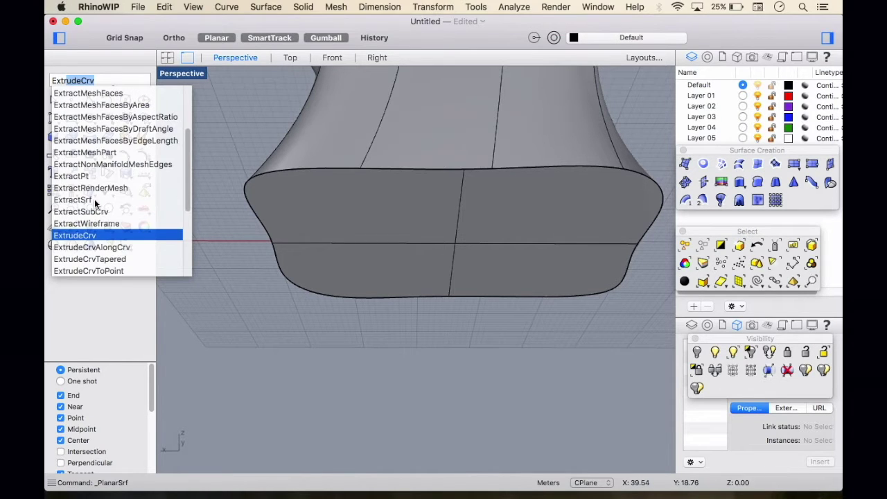
click(95, 201)
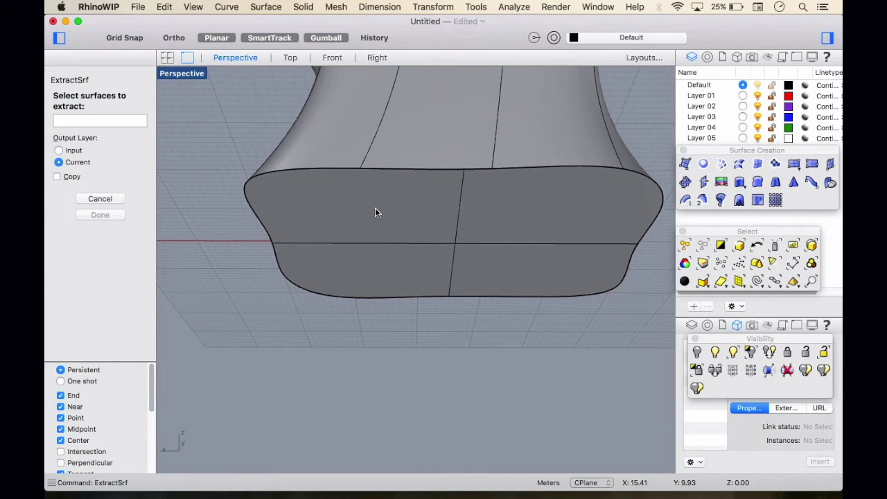
key(Escape)
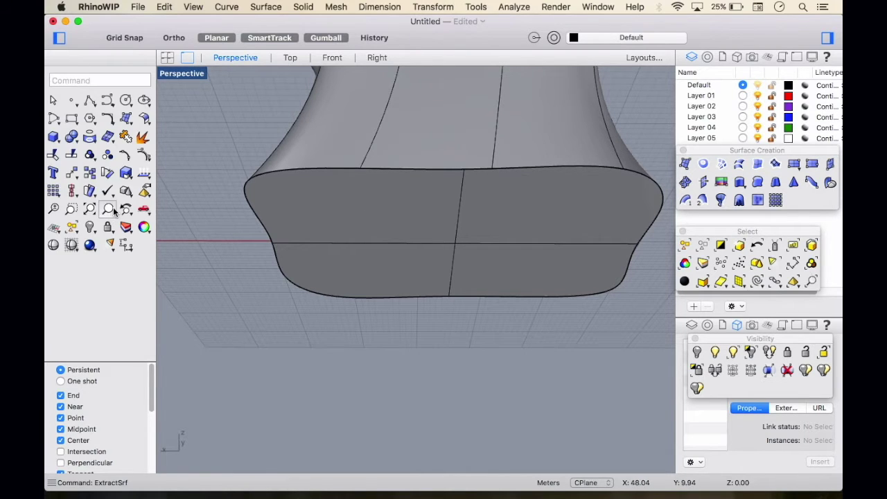
Step: Extrude the planar cap at the building's base downward about 4 m as a solid with ExtrudeSrf
text(ExtrudeCrv)
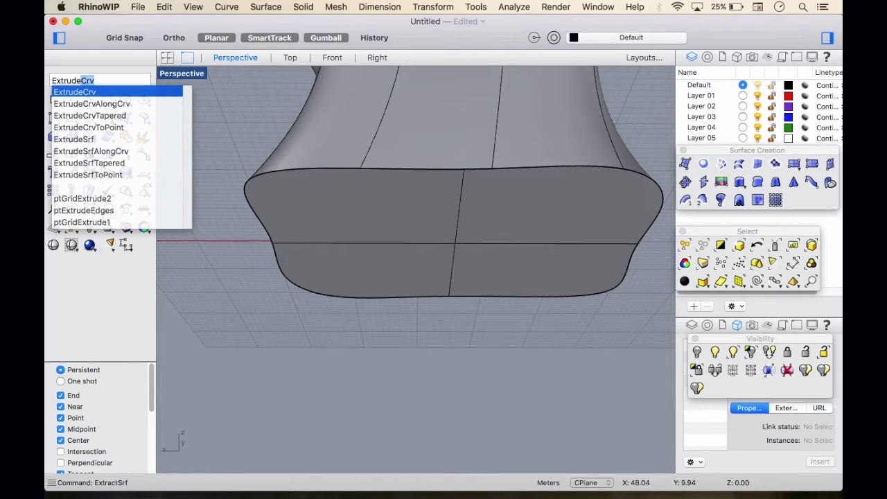
click(92, 141)
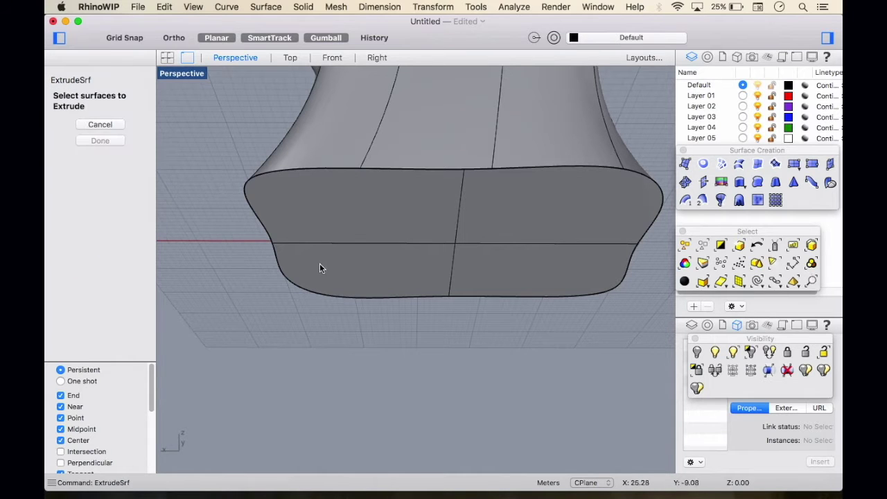
click(351, 225)
key(Return)
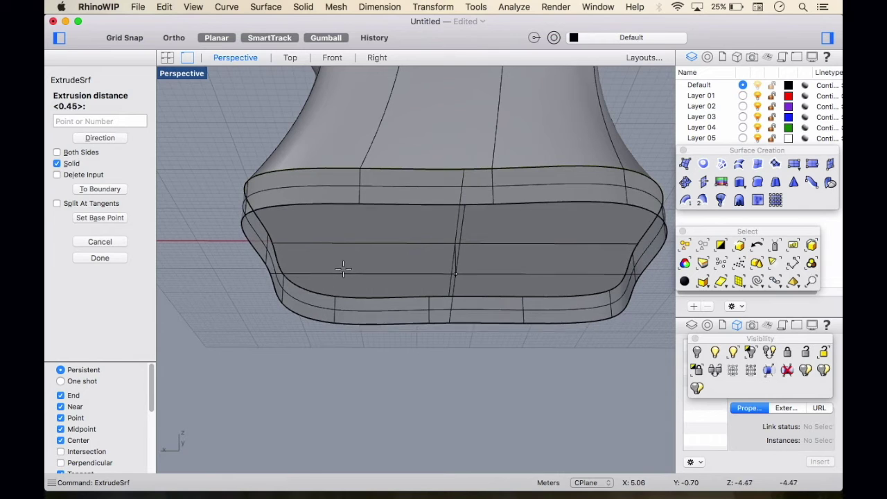
click(343, 268)
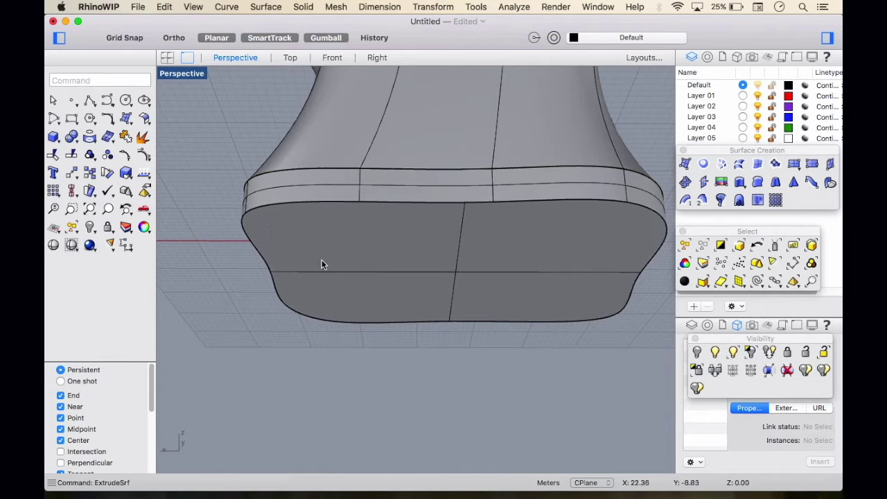
Step: Examine the lofted building, its top cap and its extruded base from several sides and heights
text(O)
right_drag(254, 143, 352, 193)
scroll(260, 253, down, 5)
scroll(401, 238, down, 5)
scroll(475, 199, up, 6)
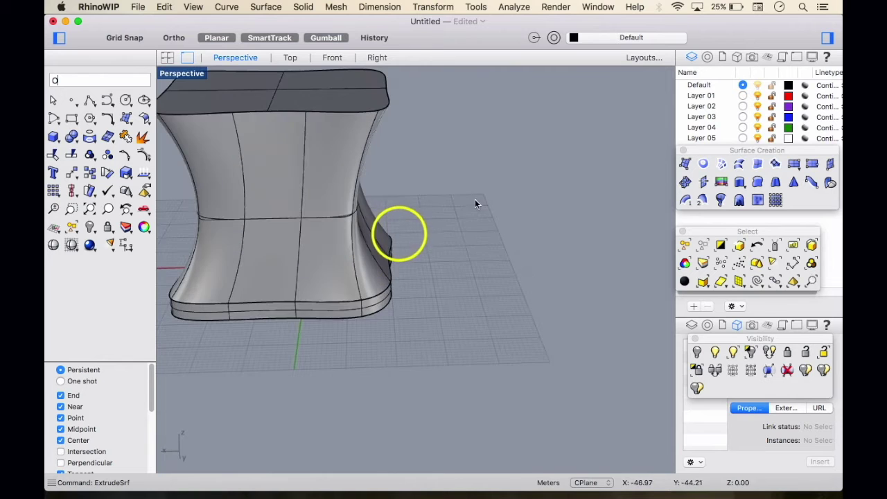
right_drag(486, 223, 269, 211)
scroll(449, 235, down, 3)
right_drag(450, 235, 335, 223)
right_drag(414, 248, 218, 271)
right_drag(460, 303, 308, 283)
scroll(307, 297, down, 4)
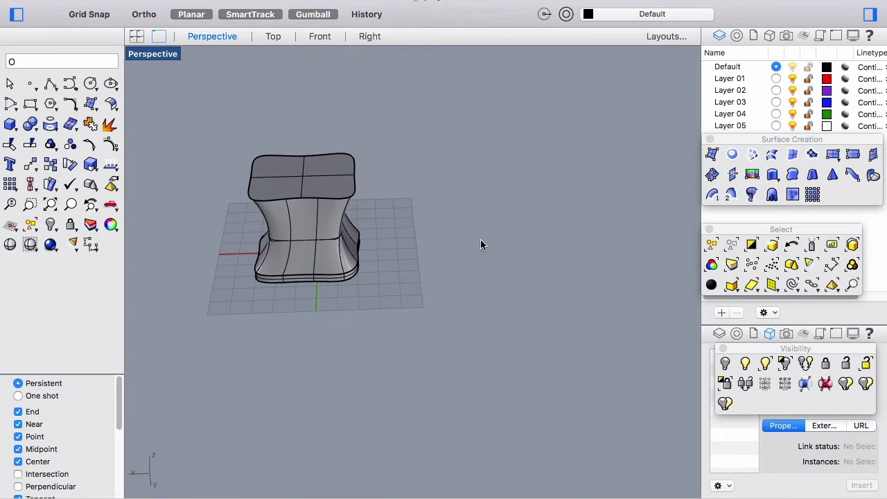
scroll(379, 259, up, 5)
right_drag(380, 260, 401, 272)
scroll(527, 243, down, 5)
scroll(380, 321, up, 5)
right_drag(379, 322, 350, 285)
scroll(350, 285, down, 5)
right_drag(334, 215, 338, 160)
scroll(337, 155, up, 3)
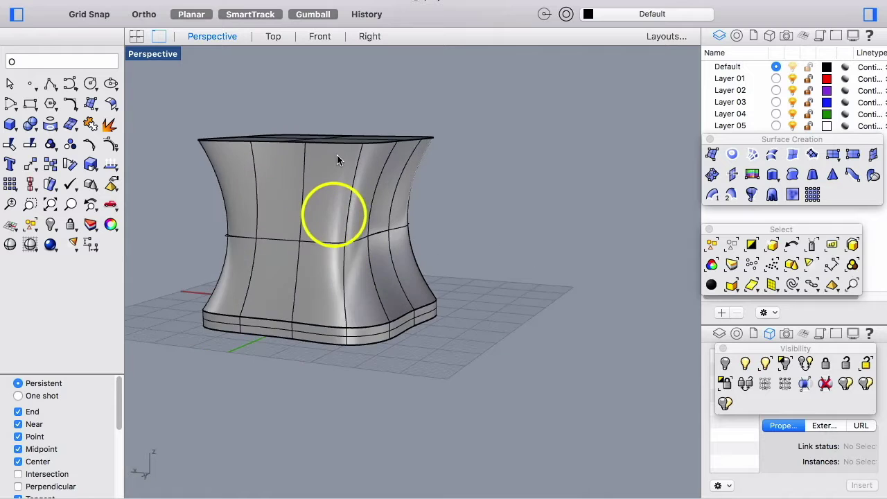
Step: Start a ptGridSurfaceDomainNumber point grid on the lofted wall with 30 U spans and 60 V spans, and check its density
click(348, 249)
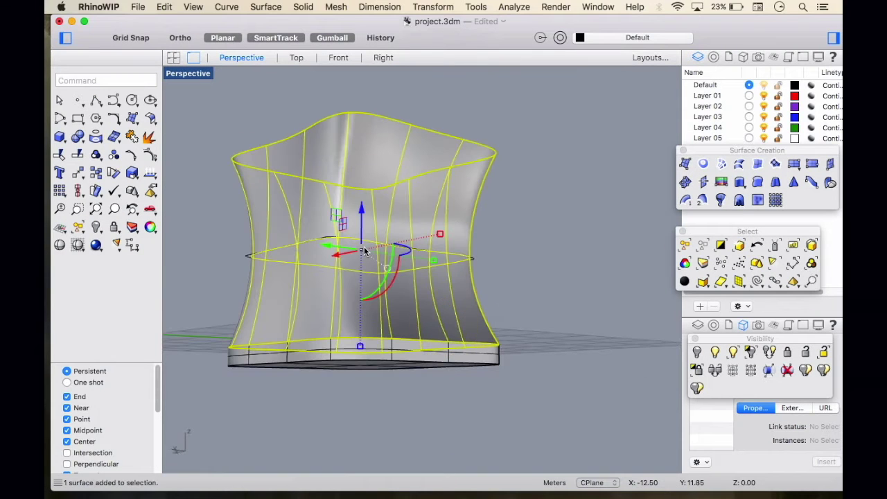
text(pt)
key(Return)
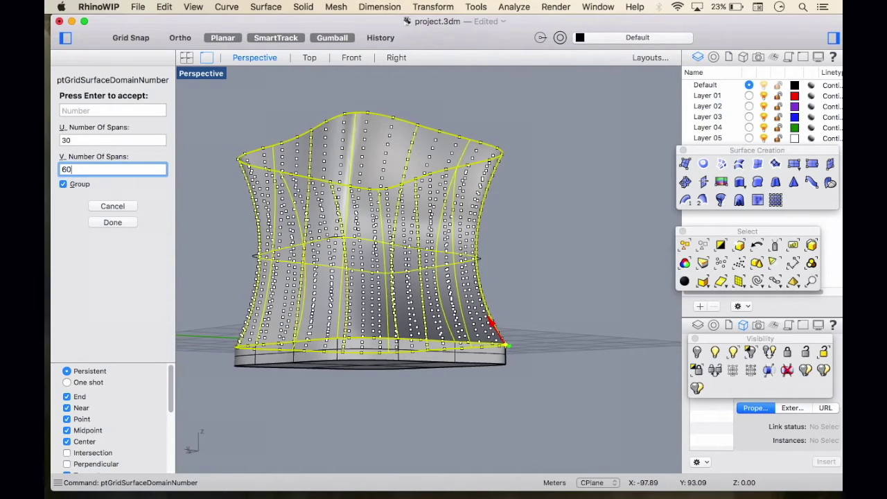
click(96, 141)
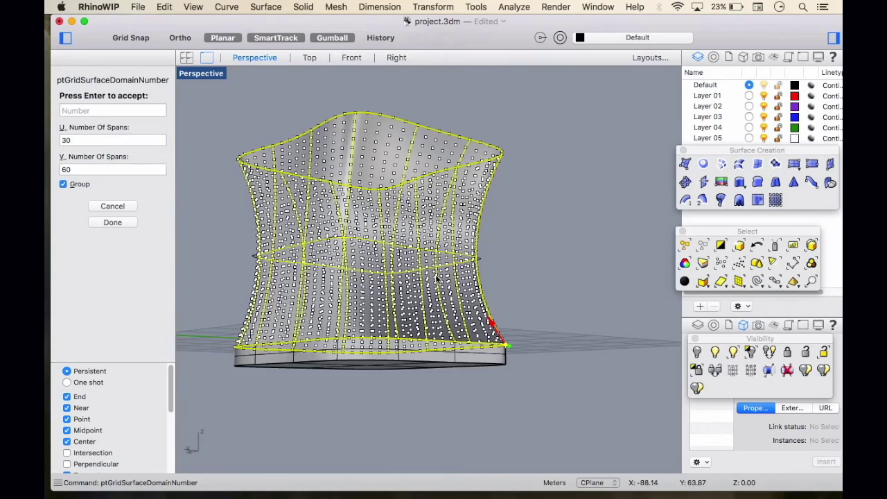
right_drag(434, 283, 376, 346)
scroll(375, 346, up, 5)
scroll(352, 359, down, 3)
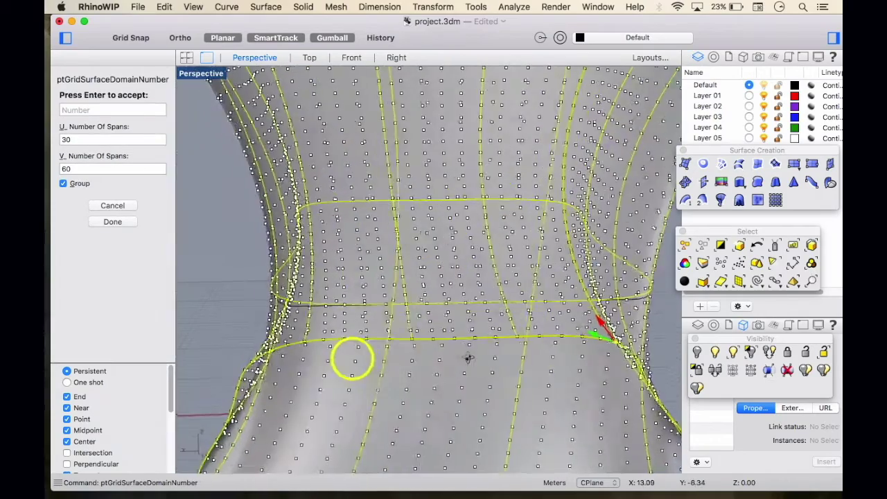
scroll(435, 348, up, 2)
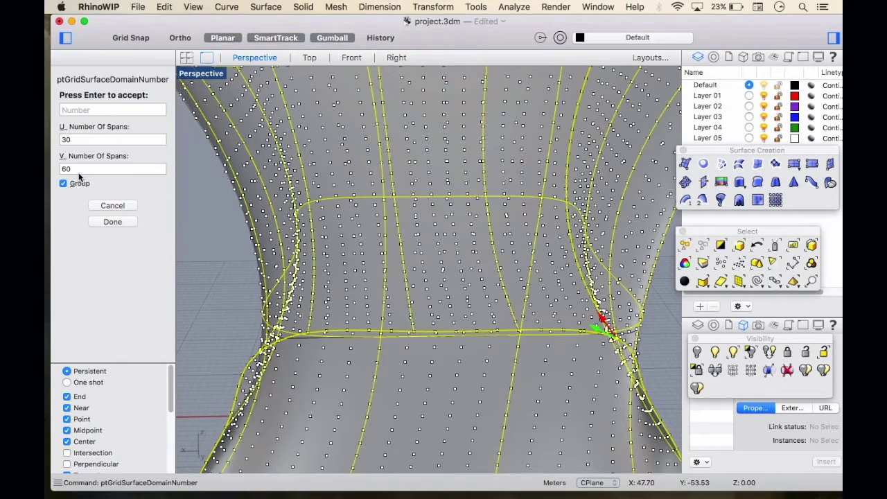
right_drag(440, 313, 400, 291)
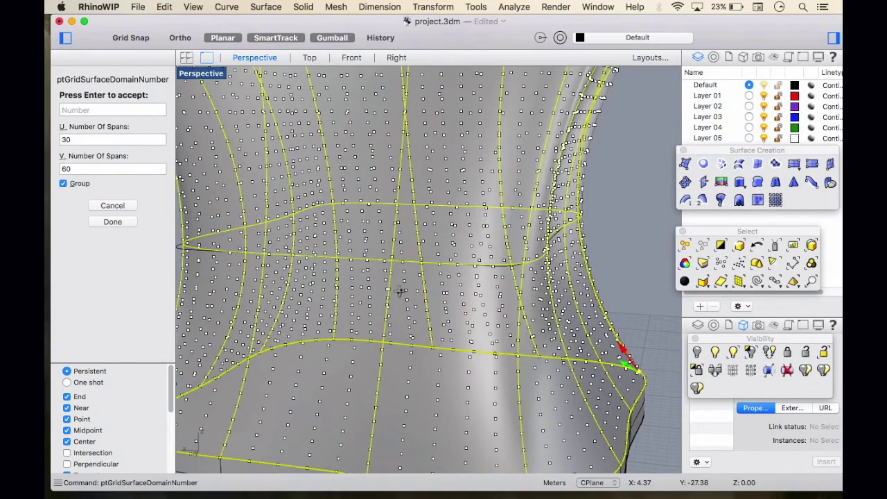
Step: Set the grid's V number of spans to 90 and generate the grouped paneling points on the wall
click(69, 169)
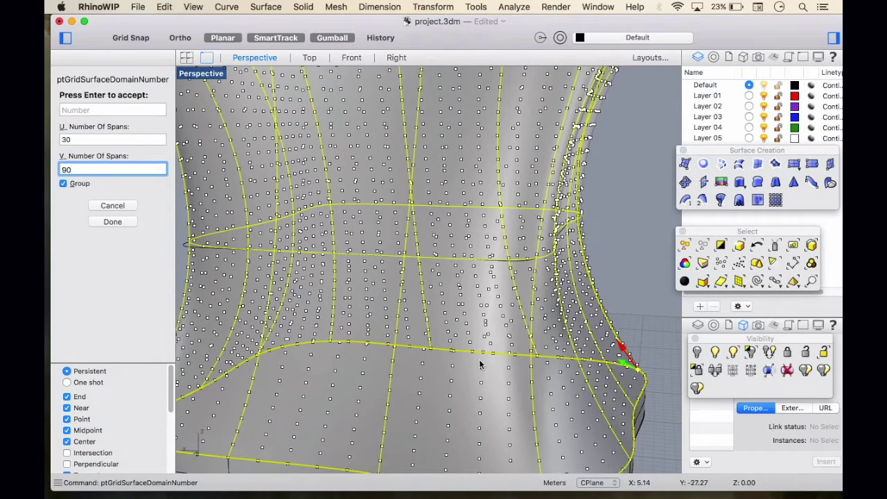
key(Return)
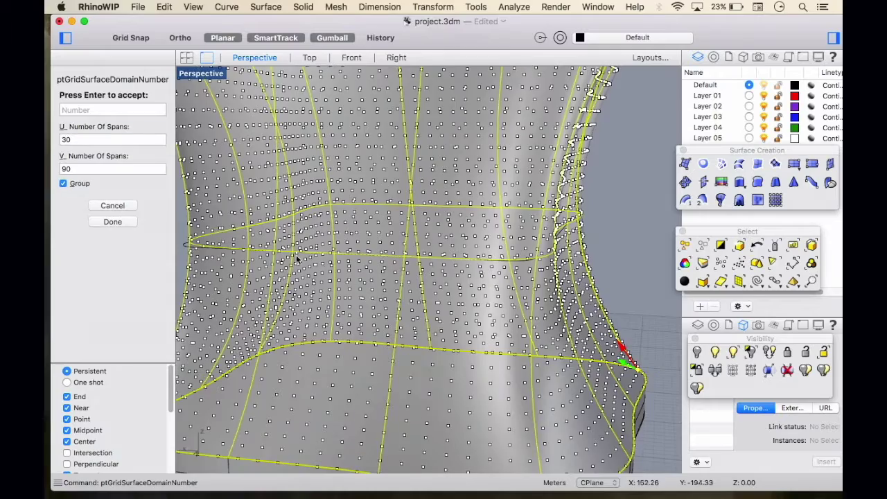
scroll(454, 323, up, 5)
scroll(424, 356, down, 5)
right_drag(428, 371, 390, 357)
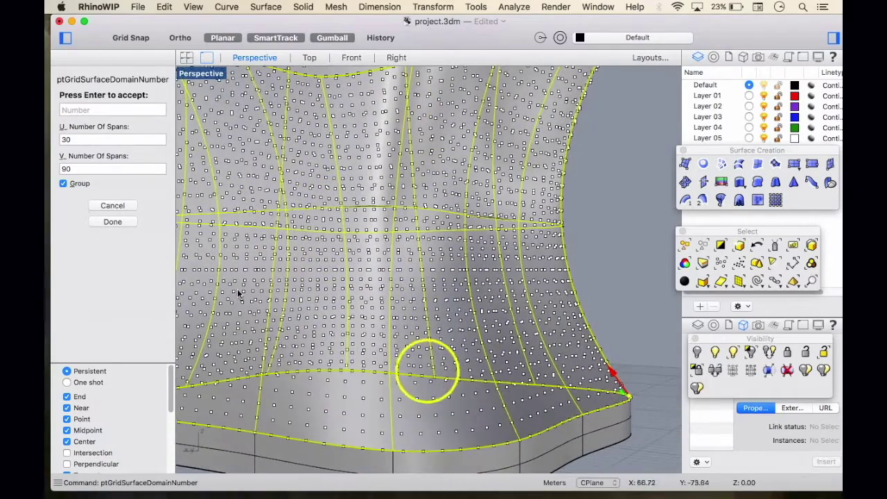
click(113, 222)
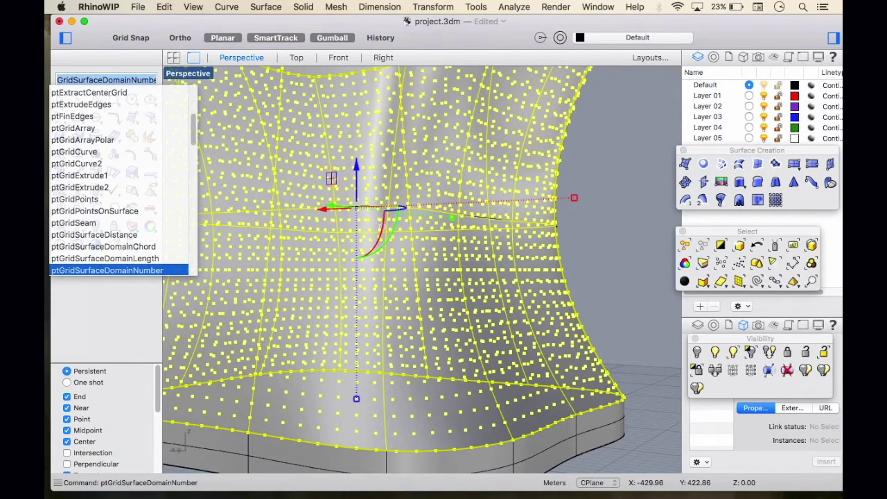
text(ptP)
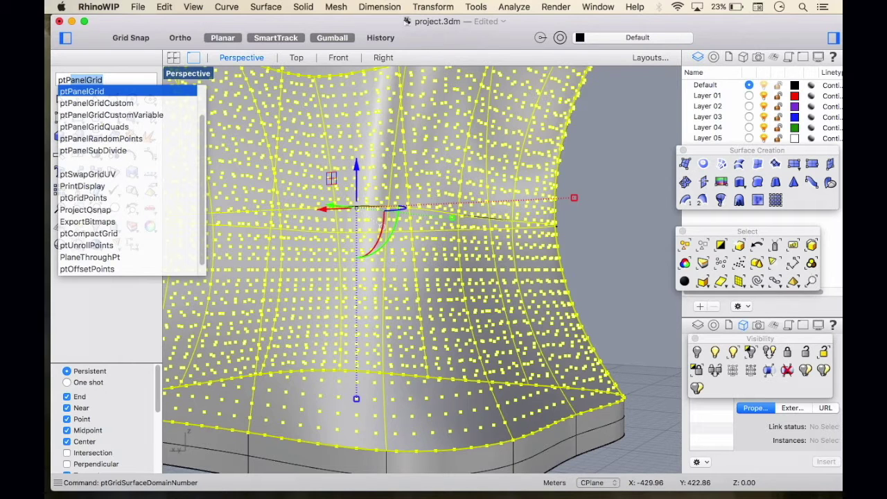
text(a)
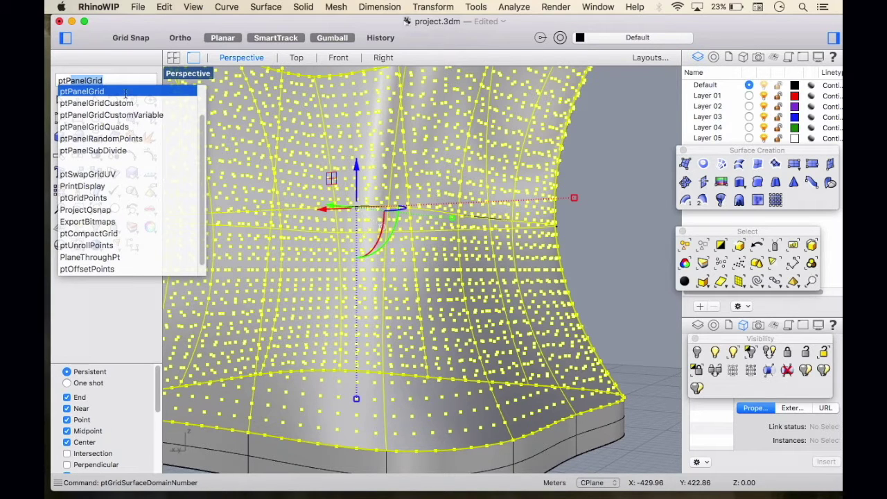
key(Escape)
scroll(485, 197, down, 10)
right_drag(546, 228, 560, 339)
key(Escape)
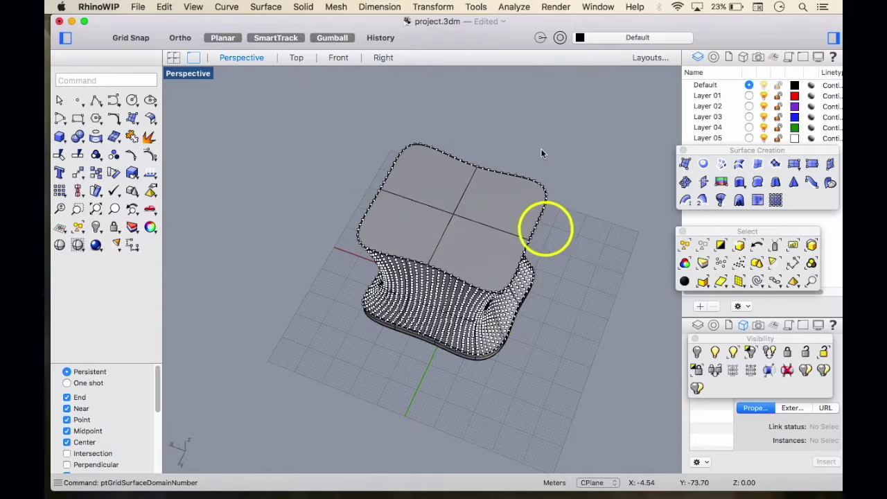
scroll(197, 208, down, 2)
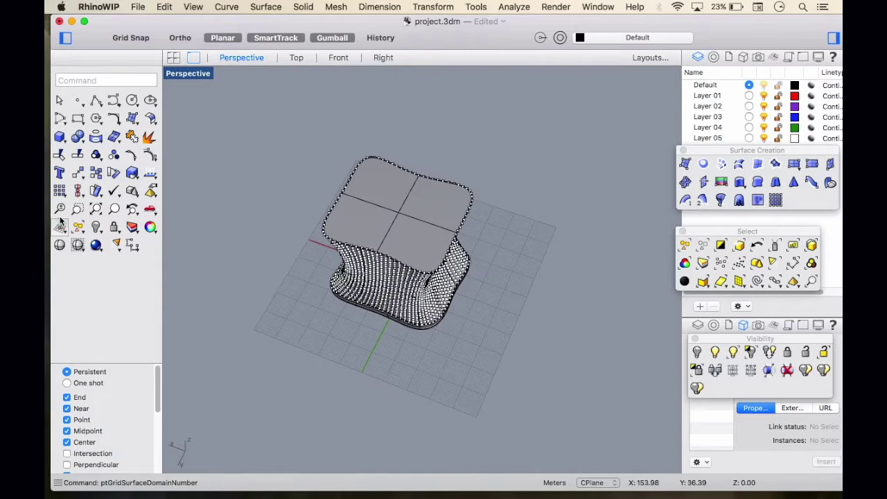
Step: Draw a six-sided inscribed polygon with a radius of about 1.9 m on the ground beside the building's base
click(98, 121)
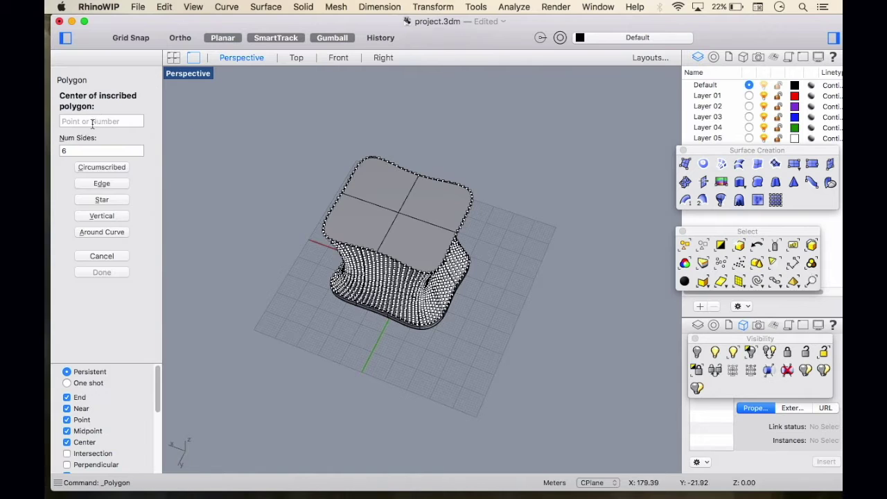
scroll(387, 293, up, 5)
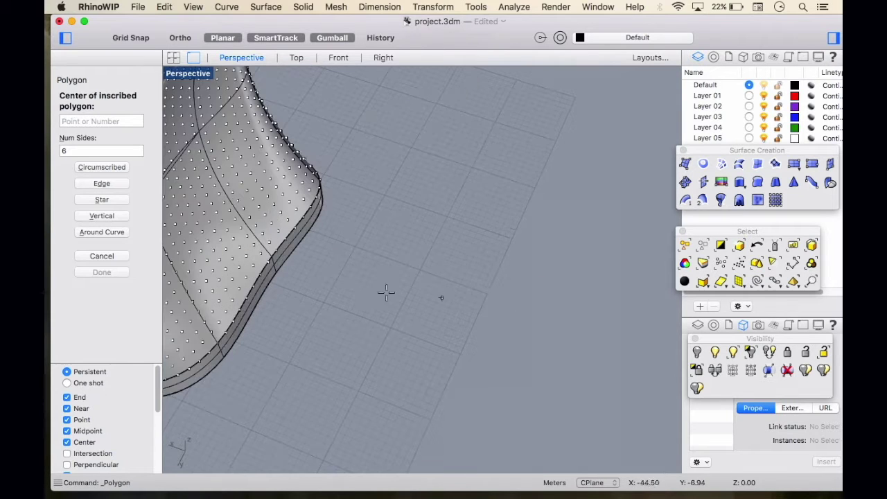
click(347, 295)
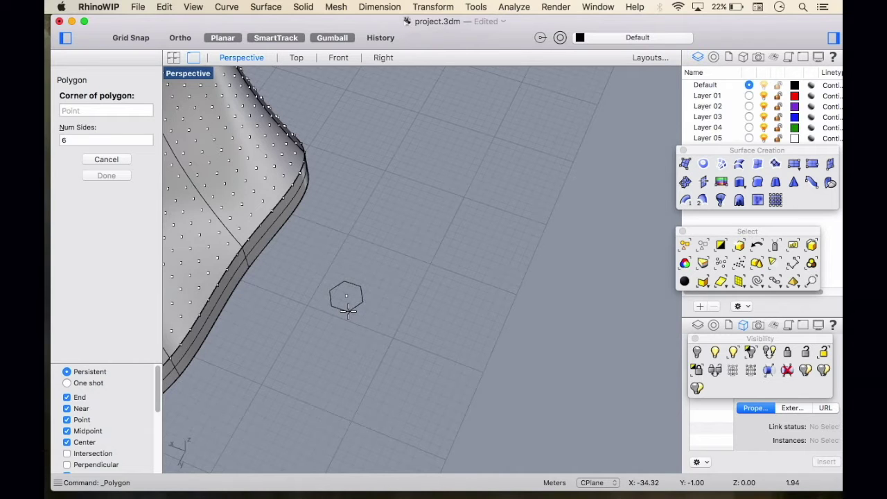
click(346, 312)
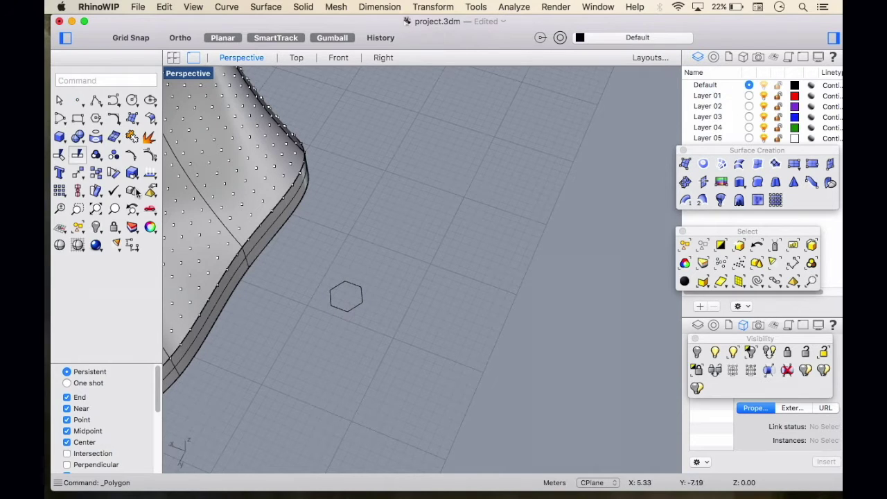
scroll(371, 329, down, 5)
right_drag(372, 328, 423, 328)
scroll(422, 327, up, 5)
click(421, 332)
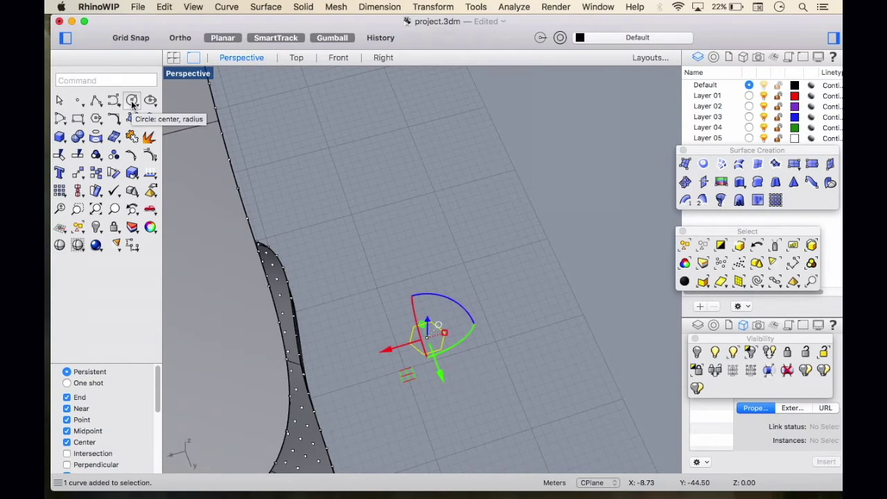
click(343, 192)
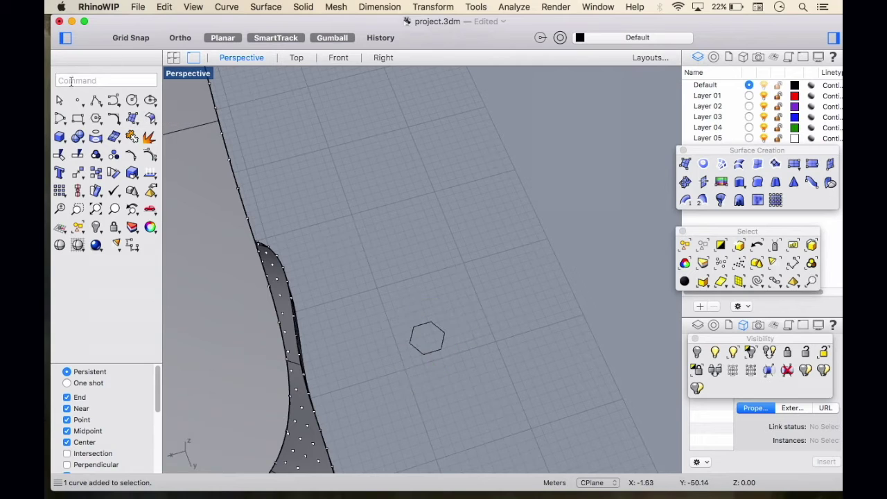
Step: Try ptPanelGridCustom with the wall's full paneling point grid and the lofted wall as base surface, picking no pattern curve
text(ptPanelGrid)
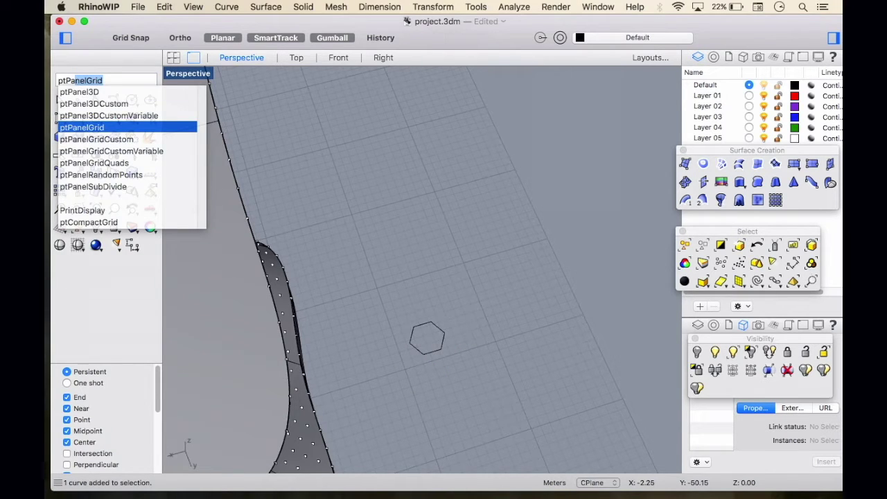
click(121, 139)
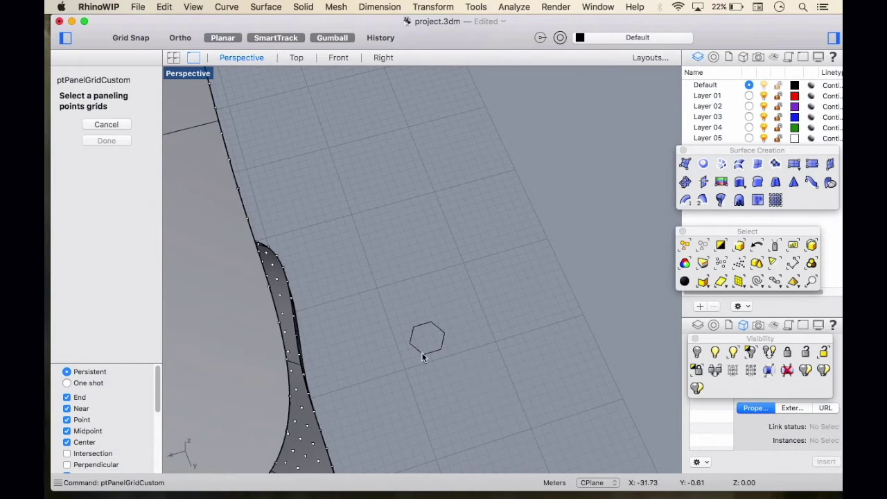
scroll(357, 283, down, 6)
right_drag(357, 284, 303, 216)
scroll(305, 198, down, 6)
scroll(211, 159, up, 6)
scroll(206, 148, down, 4)
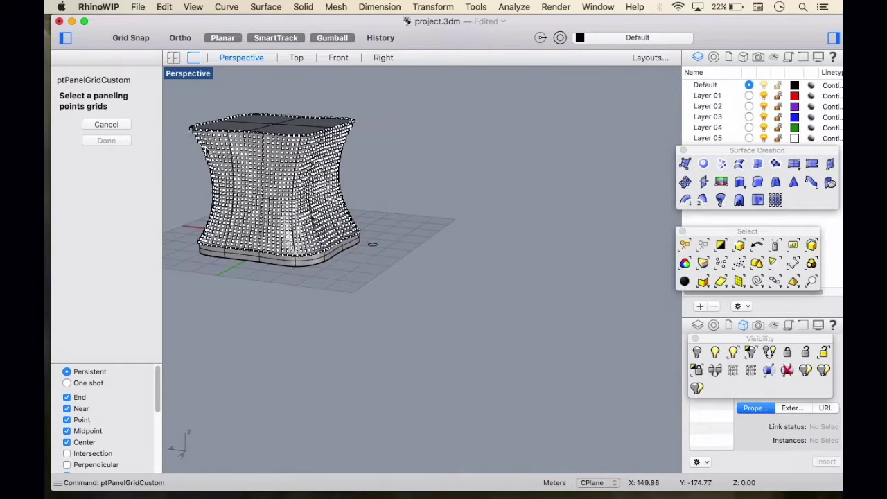
drag(174, 100, 365, 258)
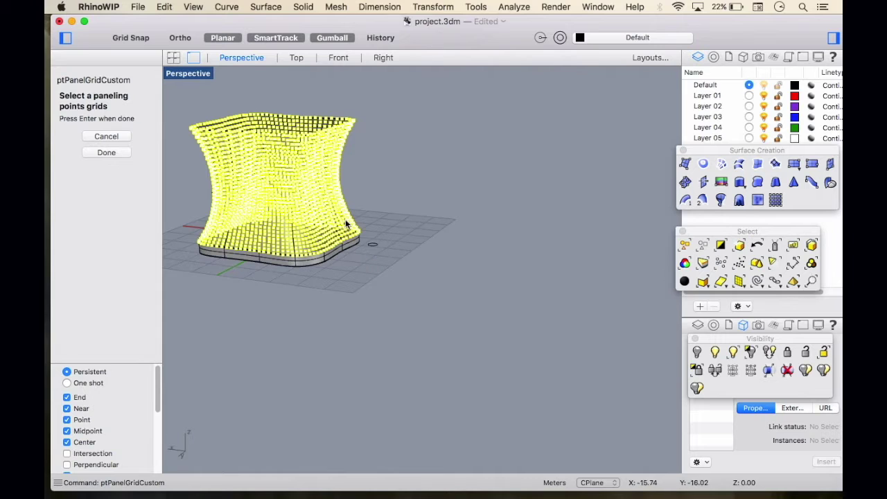
click(110, 153)
scroll(381, 245, up, 5)
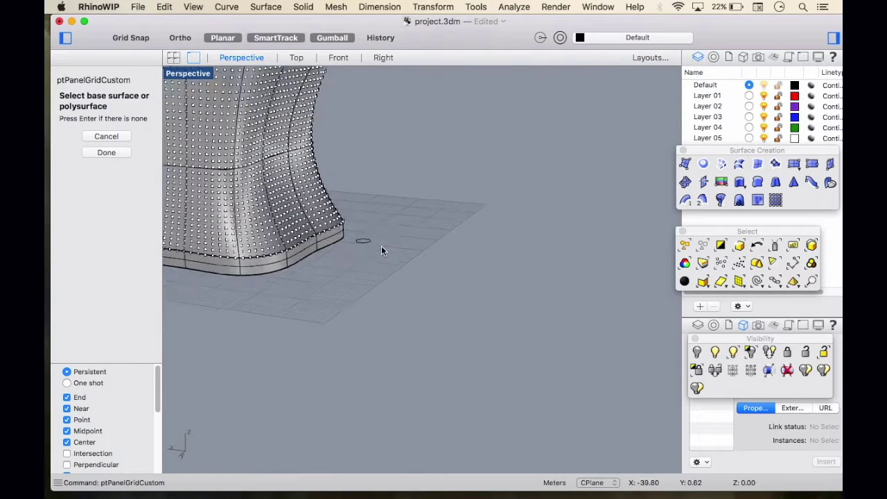
scroll(240, 247, up, 3)
click(229, 253)
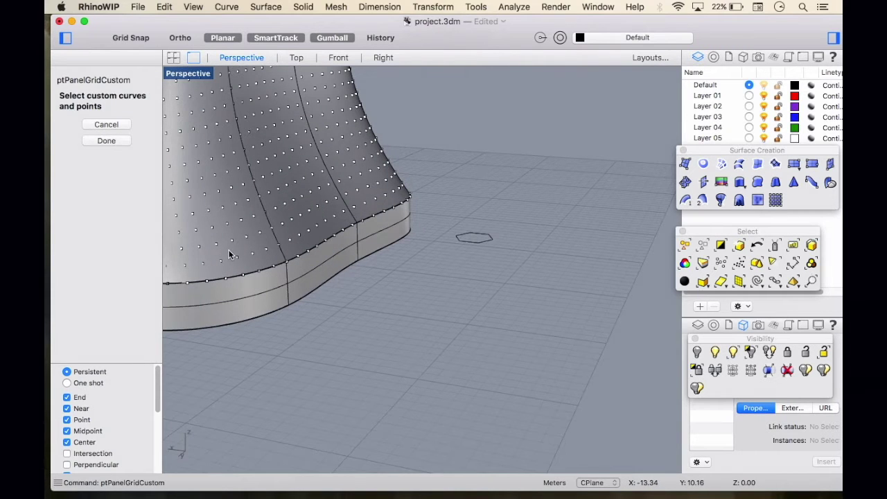
click(106, 141)
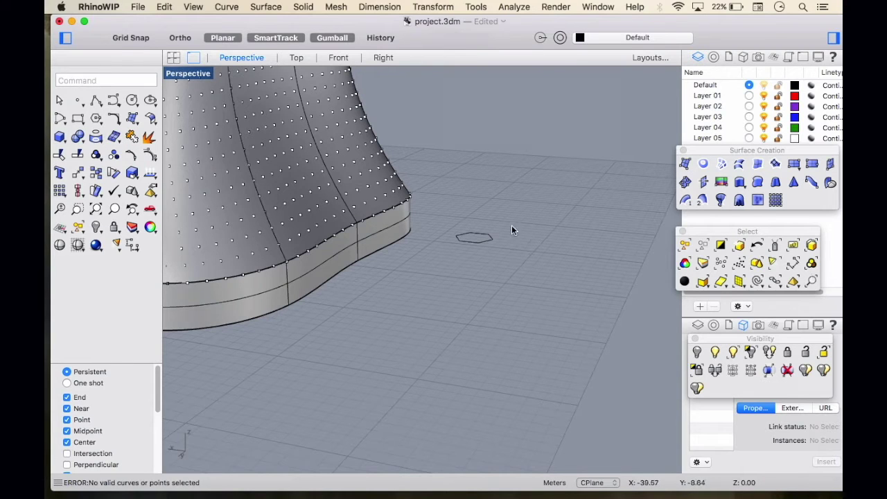
Step: Restart ptPanelGridCustom with all the wall's paneling points as the grid and the lofted wall as base surface
right_click(372, 234)
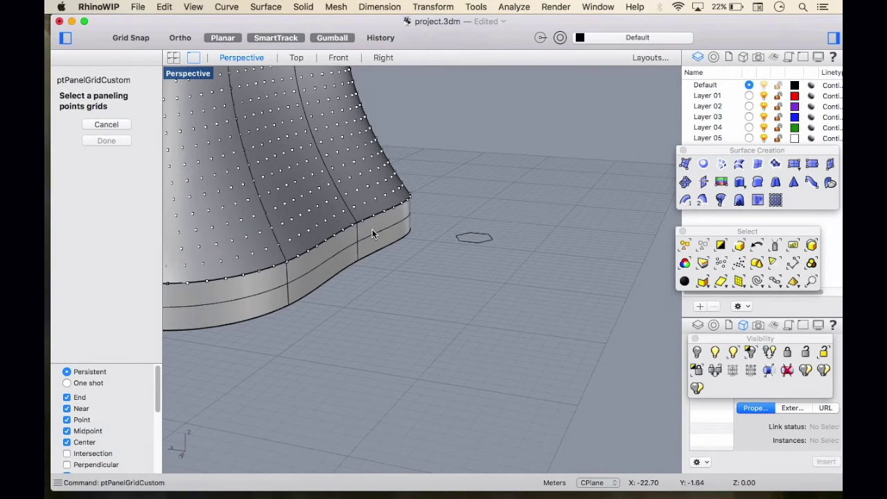
scroll(375, 254, down, 10)
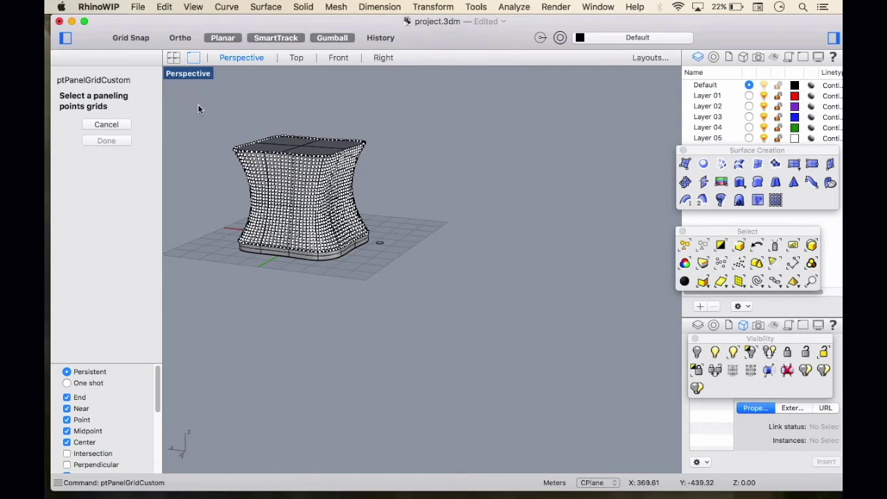
drag(198, 108, 382, 259)
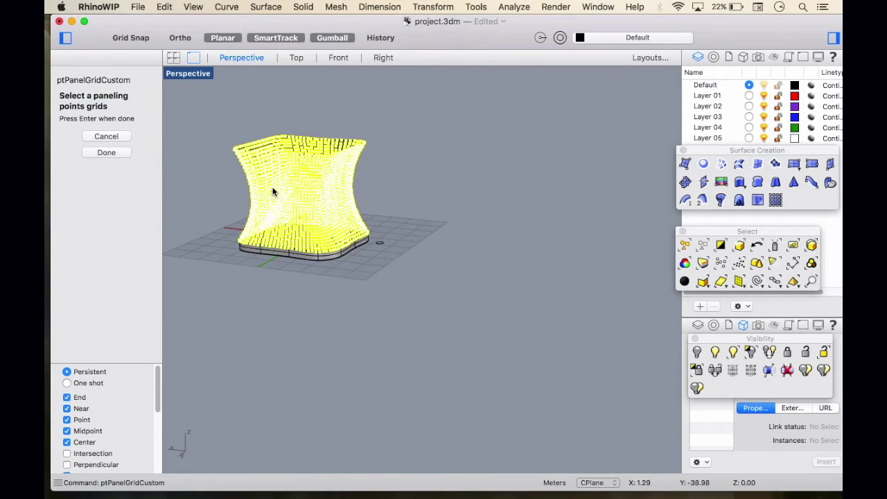
click(109, 153)
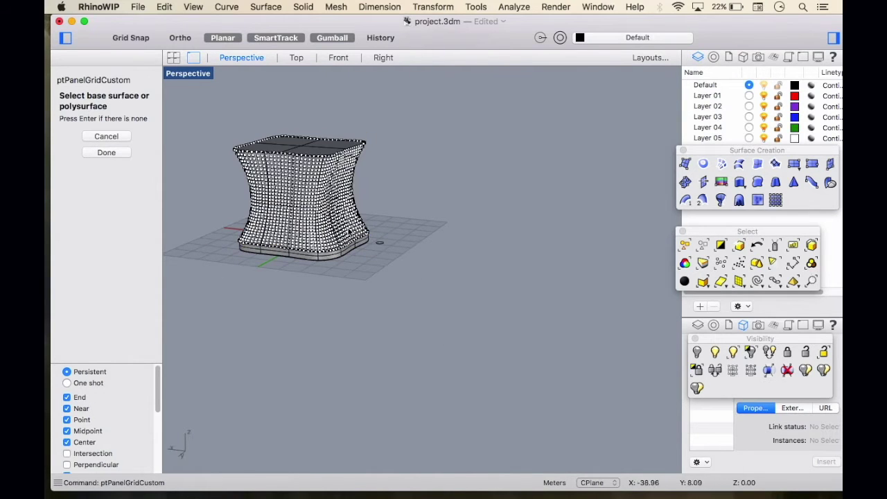
scroll(384, 248, up, 5)
scroll(353, 221, up, 4)
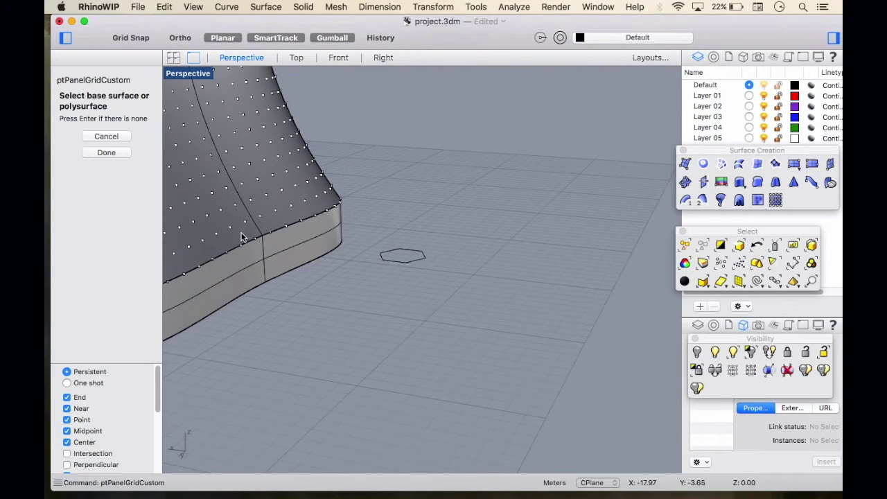
click(242, 238)
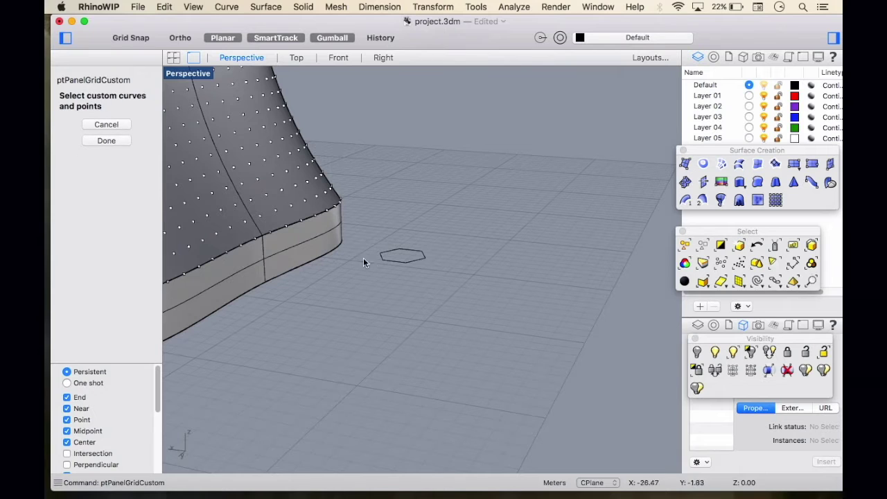
Step: Panel the wall with the ground hexagon as custom pattern, accepting Shift_u 1, Shift_v 1, Length 3.87, Width 3.36, Pull Curves and Group
click(390, 260)
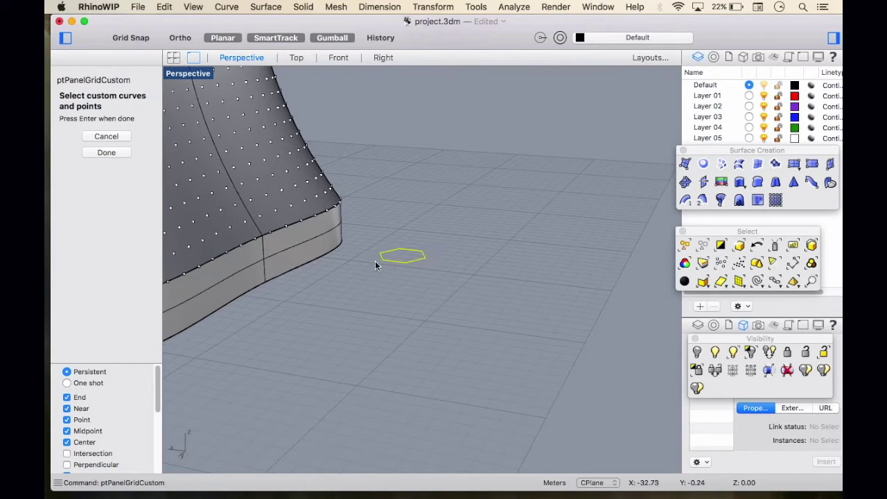
click(109, 152)
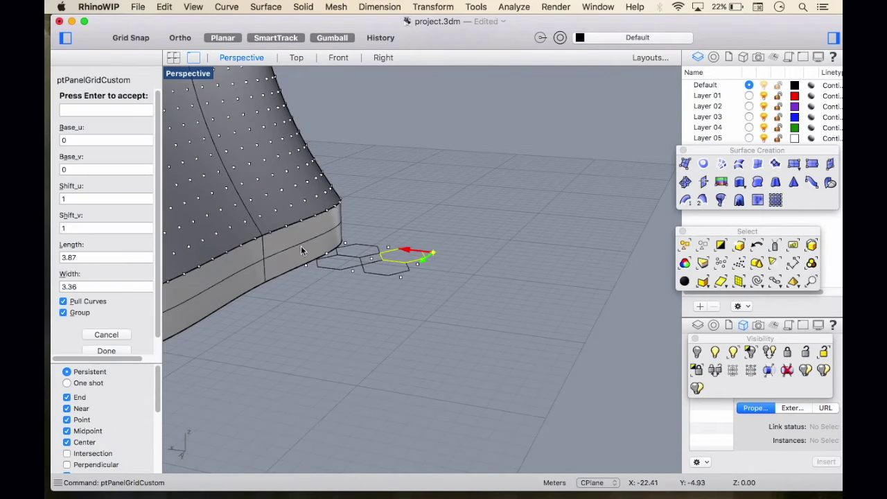
right_drag(346, 292, 274, 332)
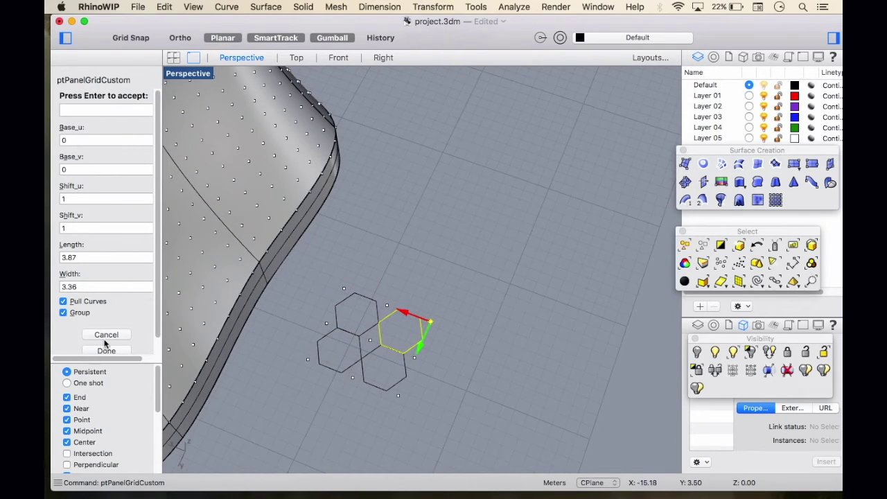
scroll(109, 336, down, 1)
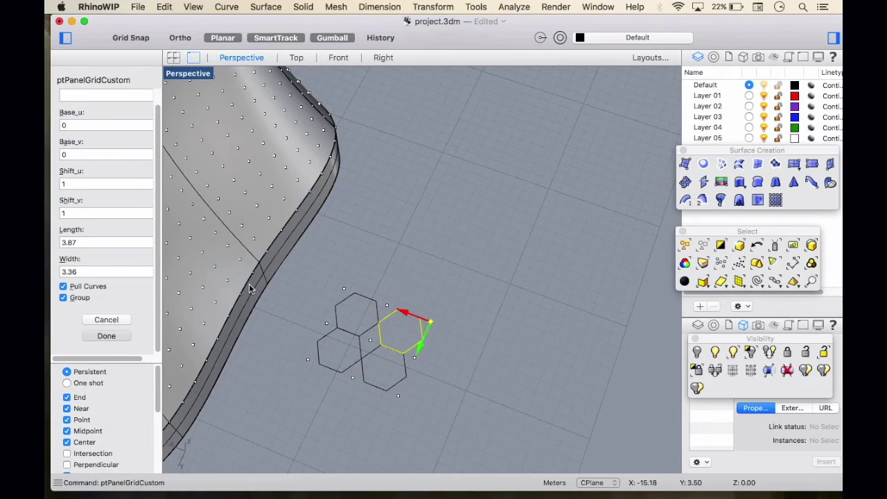
key(Return)
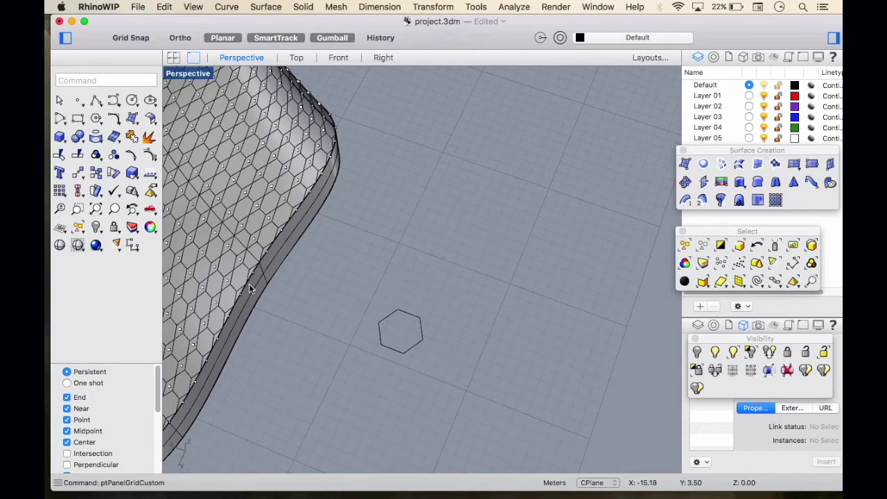
Step: Examine the hexagonal paneling up close near the wall's lower edge, around its middle and on the curved corners
scroll(276, 245, down, 8)
right_drag(276, 244, 224, 175)
scroll(224, 175, up, 9)
right_drag(266, 235, 218, 199)
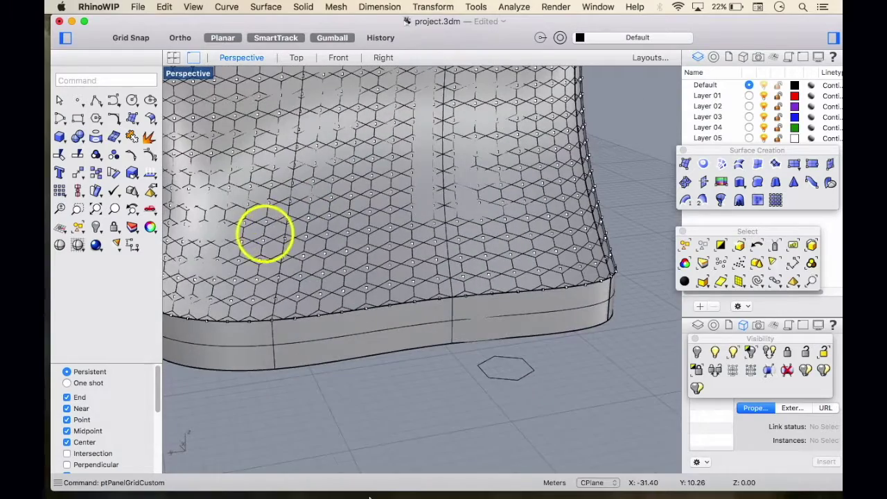
scroll(387, 434, down, 8)
scroll(326, 223, up, 10)
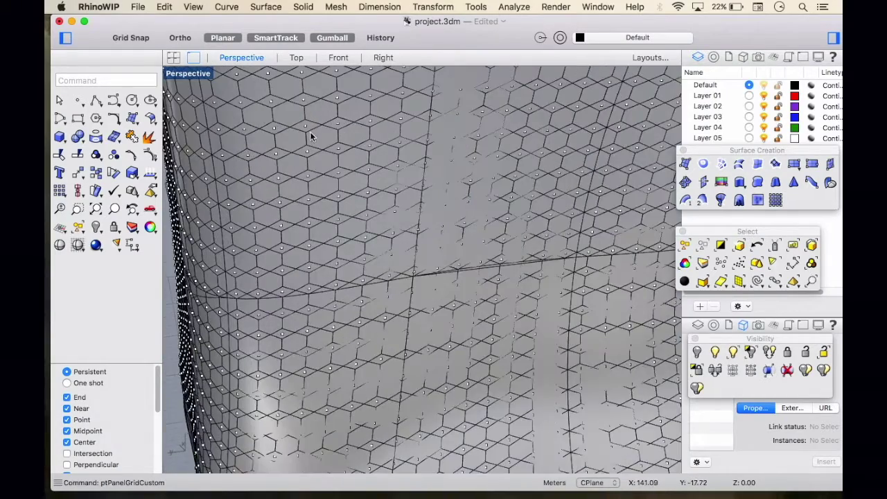
scroll(312, 156, up, 5)
scroll(291, 172, up, 3)
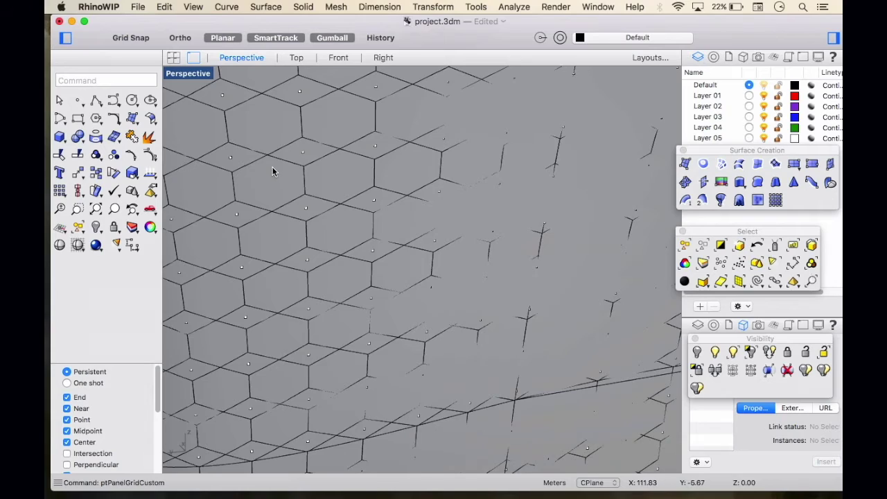
right_drag(271, 182, 368, 198)
scroll(370, 222, down, 6)
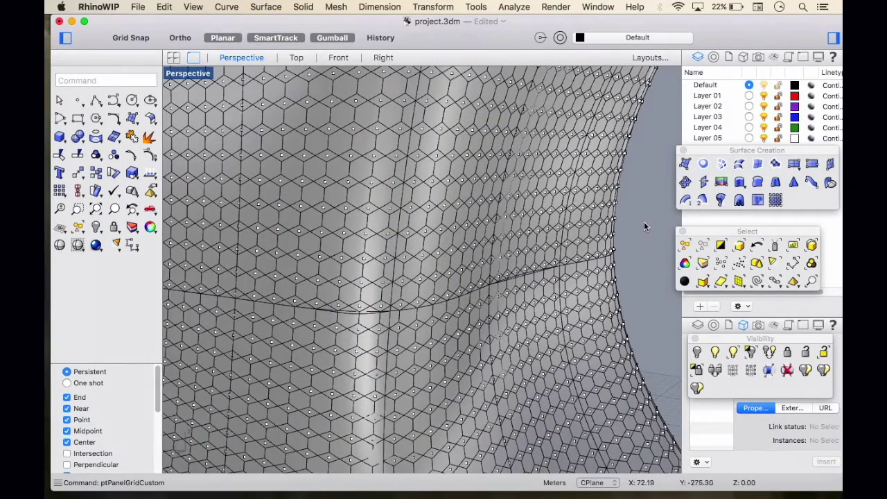
scroll(449, 257, up, 6)
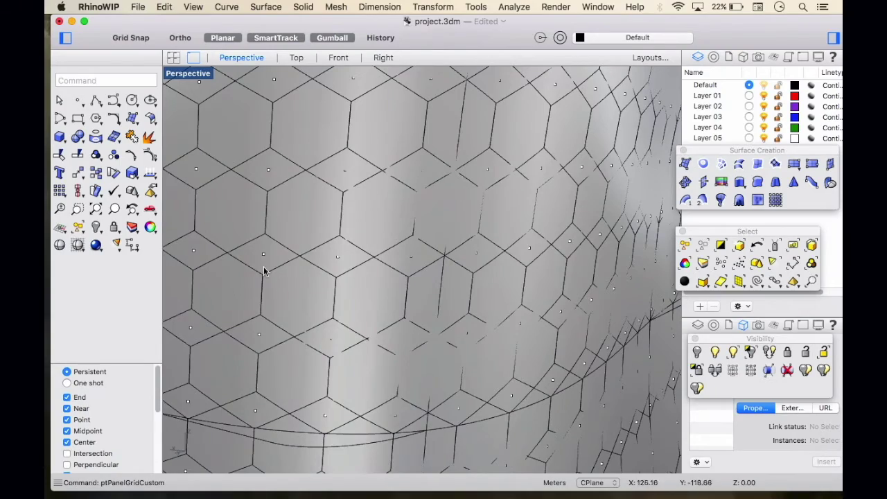
scroll(282, 362, down, 10)
scroll(282, 362, up, 2)
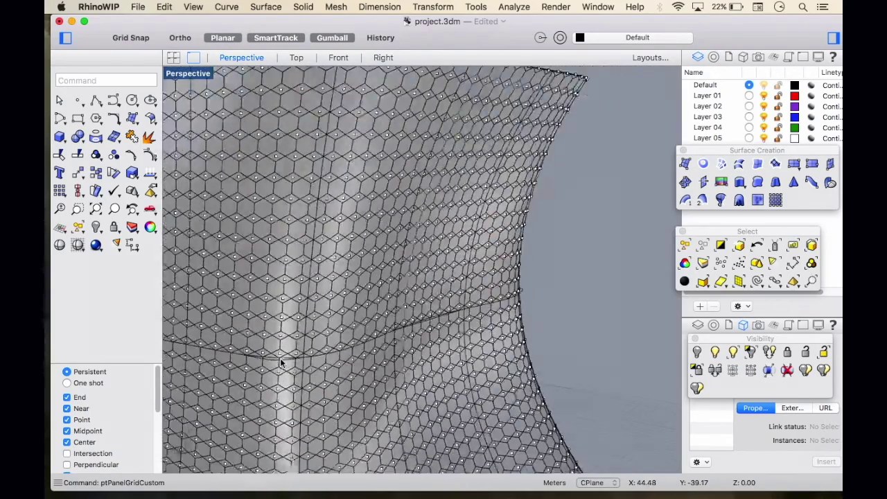
Step: Inspect the whole paneled building and compare the cells above its base with the source hexagon on the ground
scroll(281, 362, down, 4)
right_drag(313, 341, 435, 340)
scroll(438, 347, down, 7)
right_drag(446, 382, 426, 359)
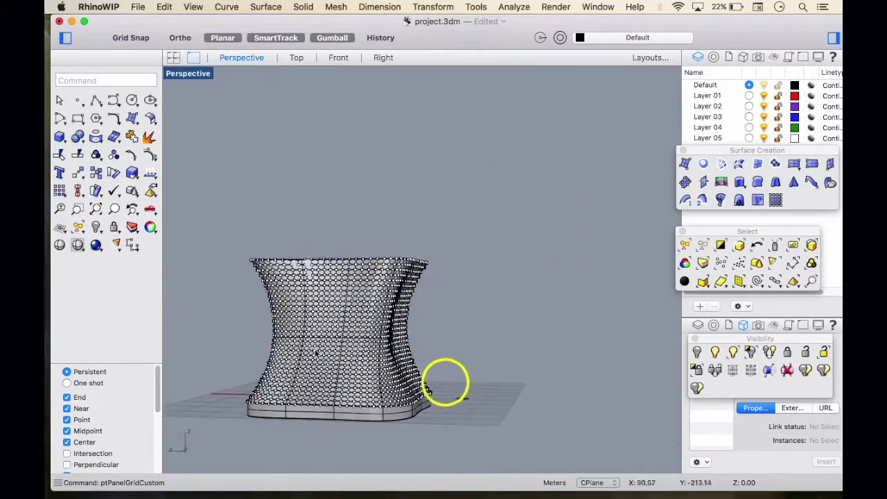
scroll(465, 395, up, 4)
right_drag(465, 394, 475, 436)
scroll(474, 436, up, 5)
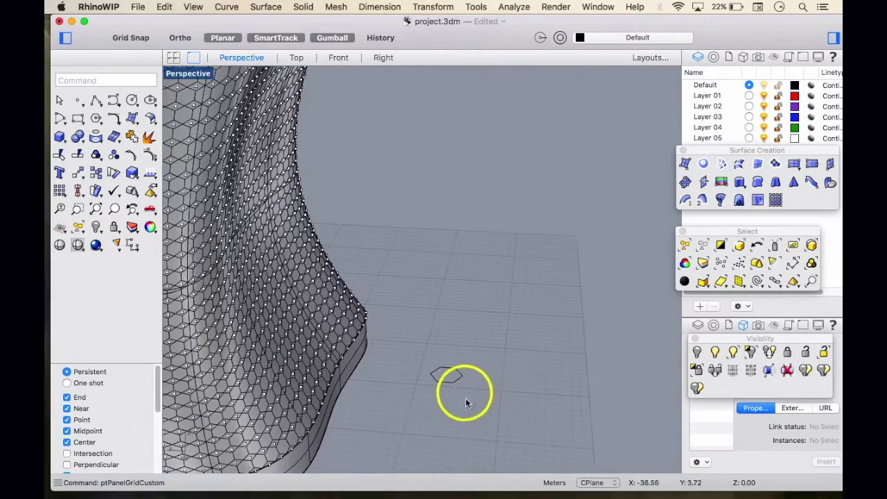
scroll(213, 415, up, 4)
scroll(219, 415, up, 2)
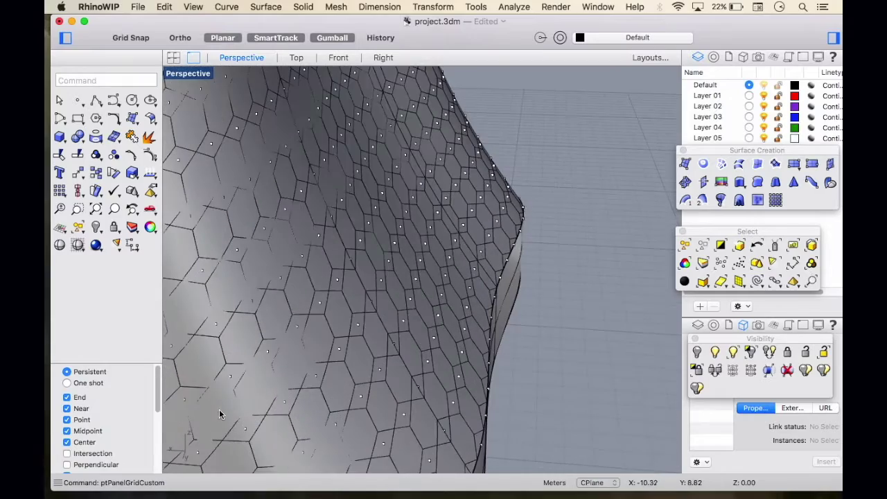
scroll(352, 400, down, 3)
right_drag(434, 360, 444, 339)
right_drag(364, 330, 320, 312)
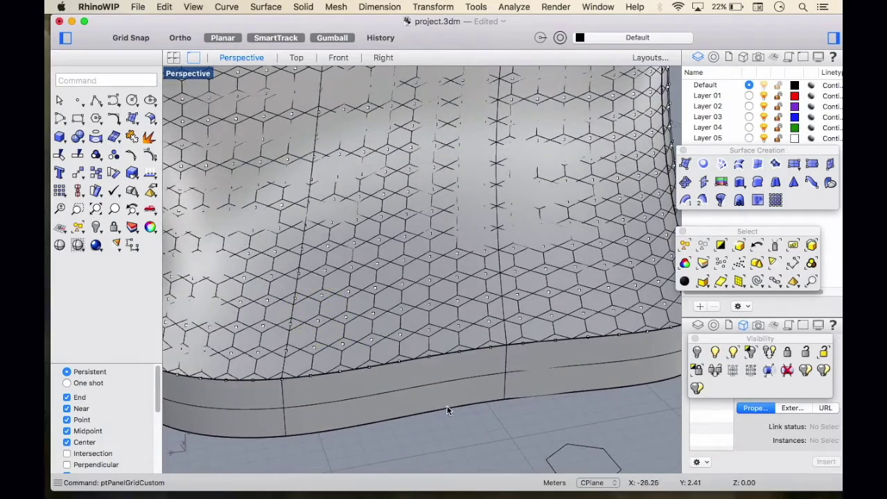
scroll(449, 410, down, 8)
right_drag(446, 407, 574, 467)
right_drag(538, 332, 550, 304)
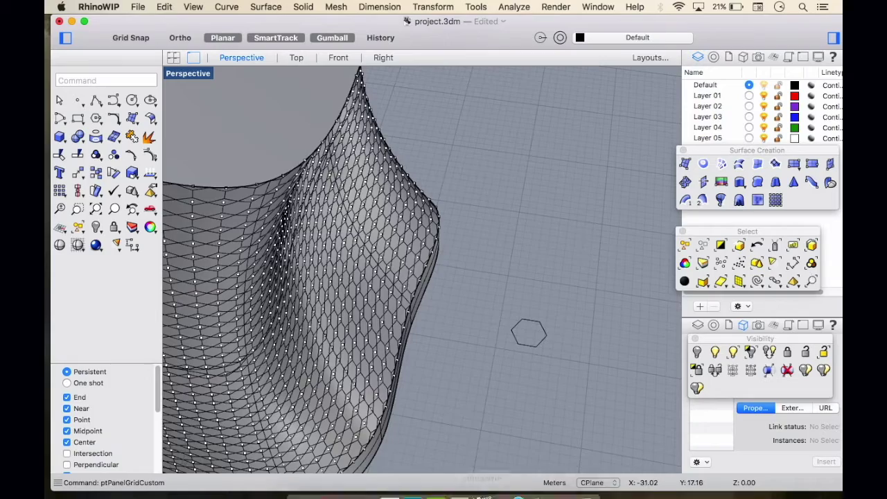
Step: Switch to the museum reference photo in Preview, study its hexagonal facade up close, and compare it with the model's paneled wall
mouse_move(480, 494)
click(561, 483)
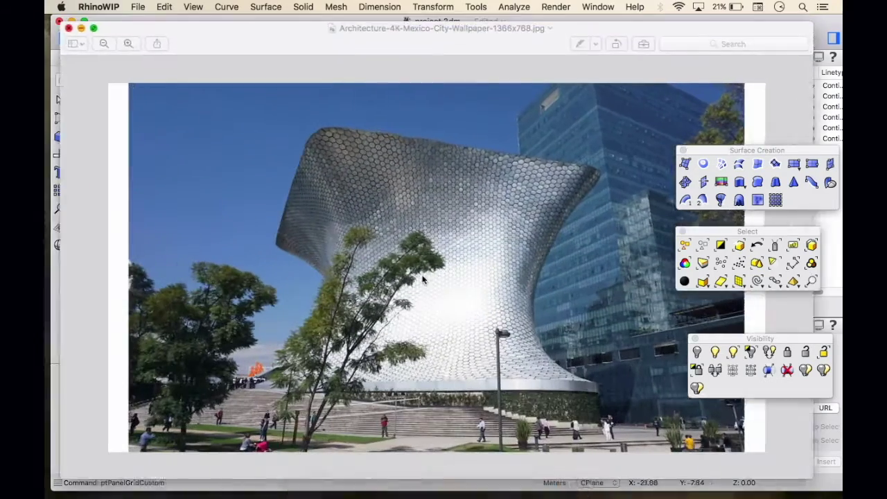
scroll(479, 188, up, 5)
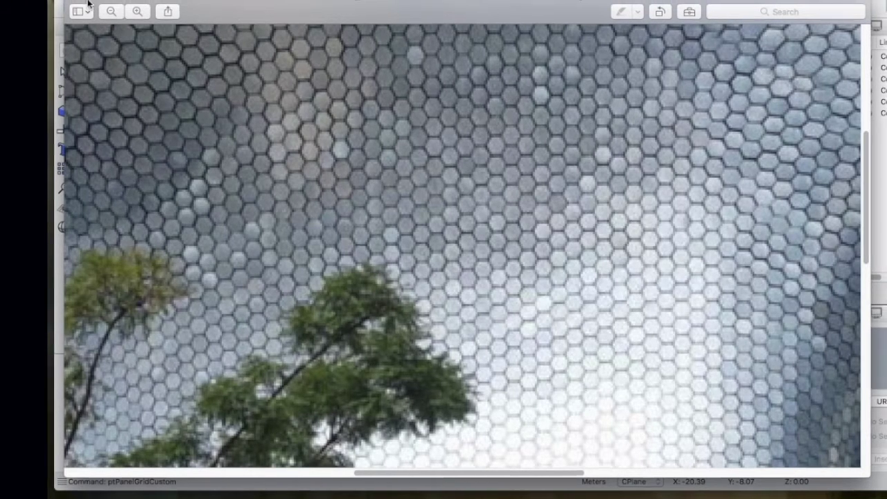
click(86, 2)
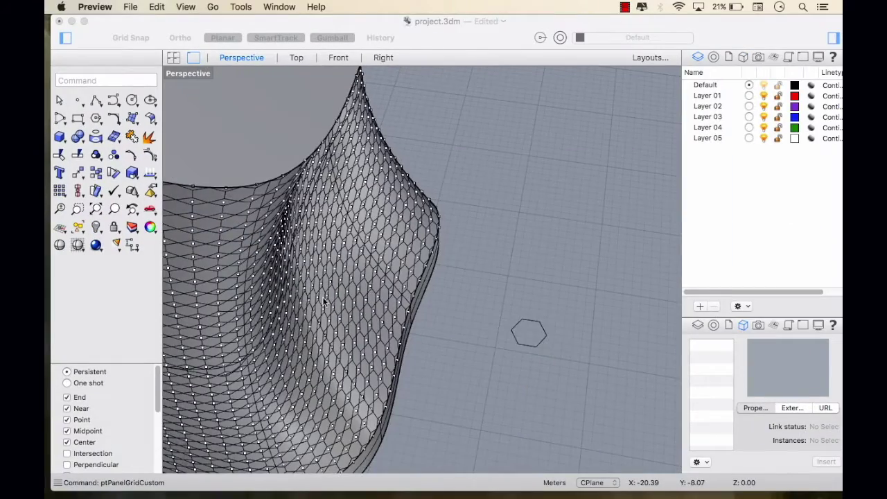
scroll(323, 299, down, 5)
right_drag(296, 296, 324, 181)
scroll(324, 180, up, 6)
scroll(274, 199, up, 3)
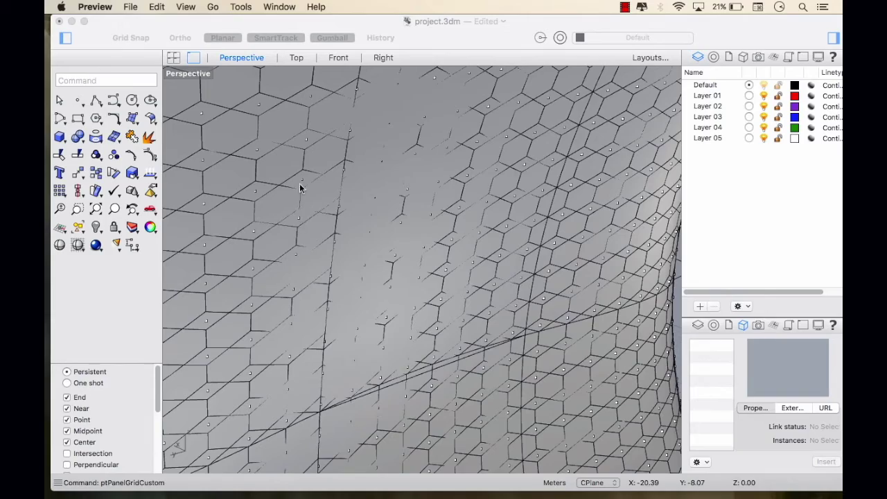
scroll(307, 208, down, 10)
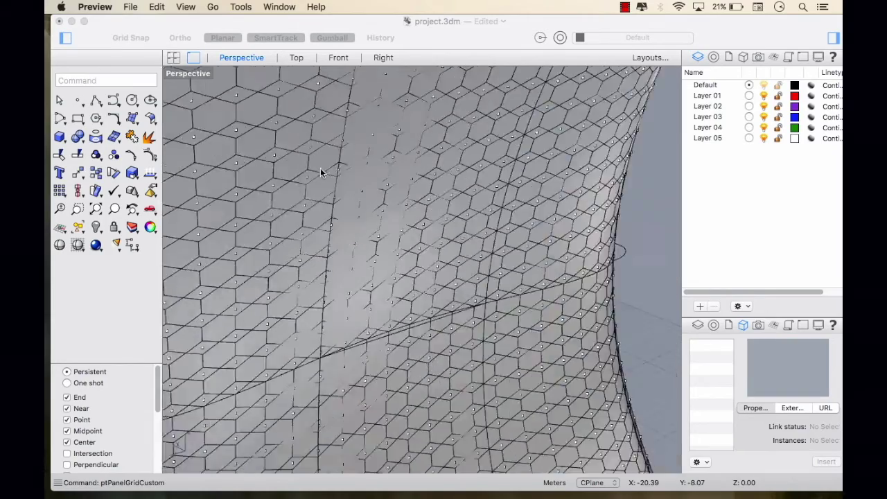
right_drag(366, 275, 374, 239)
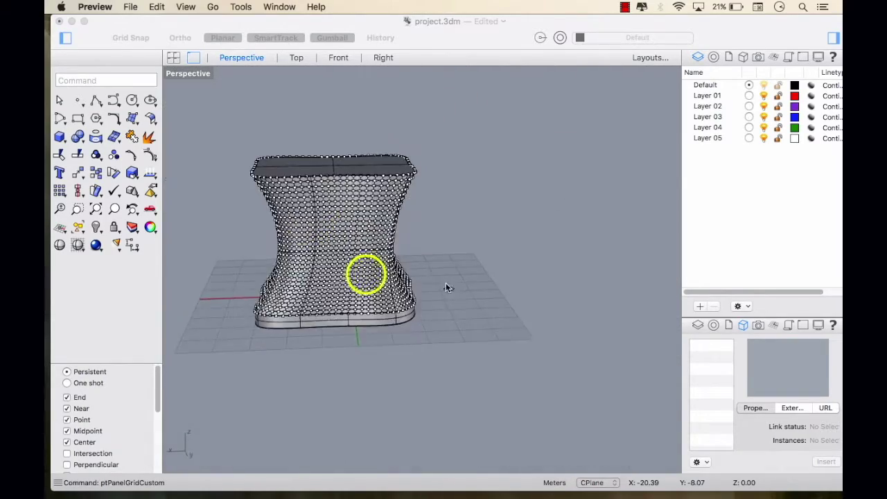
Step: Examine the hexagonal paneling on the whole building from several sides, both up close and from a distance
scroll(448, 282, up, 8)
right_drag(449, 281, 451, 312)
scroll(436, 326, down, 8)
right_drag(448, 280, 301, 237)
scroll(301, 238, up, 5)
right_drag(319, 296, 322, 216)
scroll(357, 224, down, 5)
scroll(326, 201, up, 8)
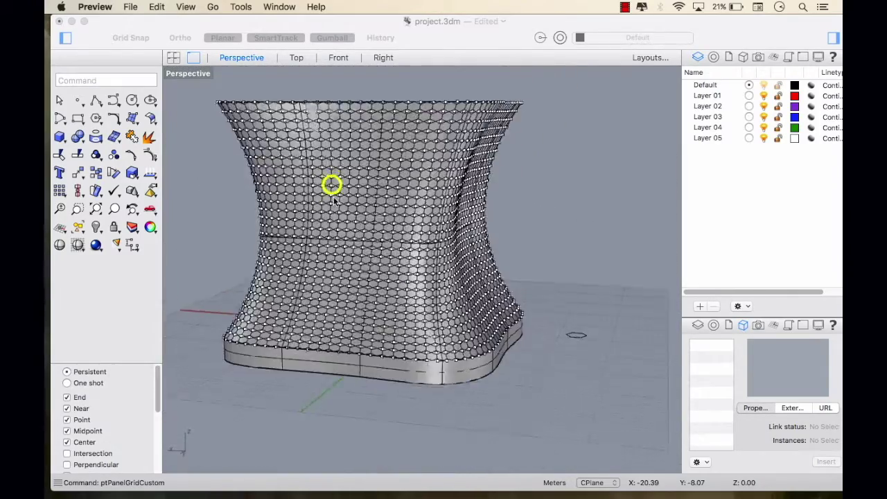
scroll(346, 194, down, 6)
right_drag(366, 207, 419, 234)
scroll(419, 234, up, 4)
scroll(424, 234, down, 8)
Step: Switch back to Rhino and undo the custom hexagonal paneling on the wall
click(526, 218)
key(super+z)
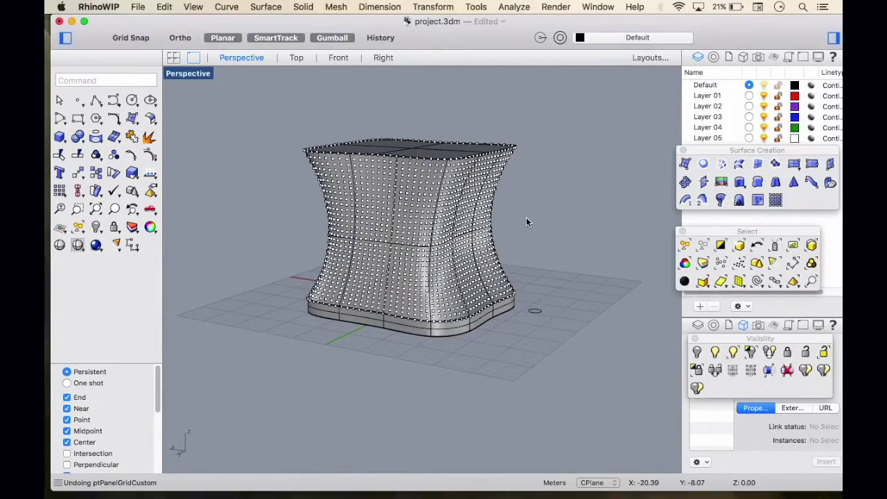
right_drag(526, 218, 561, 278)
scroll(424, 322, up, 8)
scroll(426, 321, up, 3)
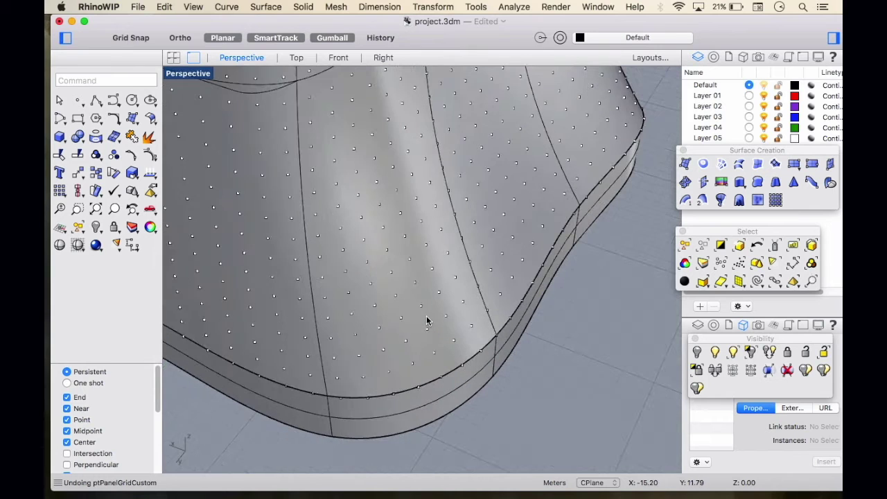
scroll(427, 321, down, 4)
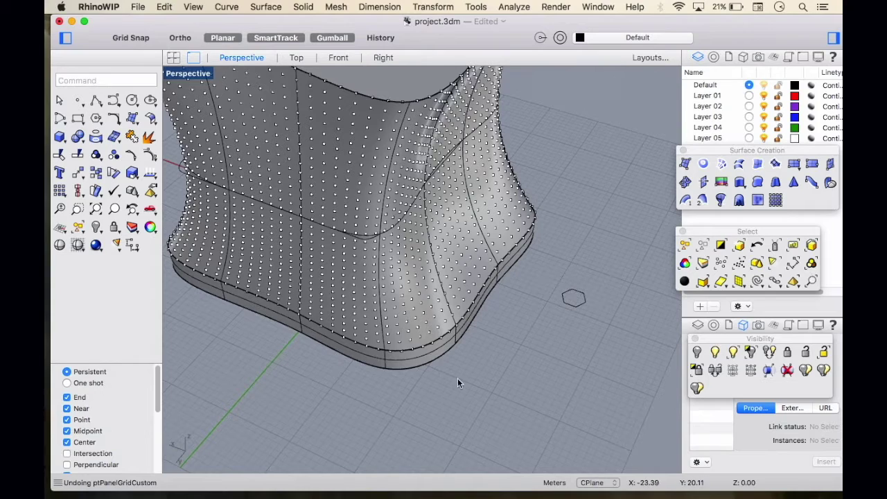
right_drag(473, 379, 536, 384)
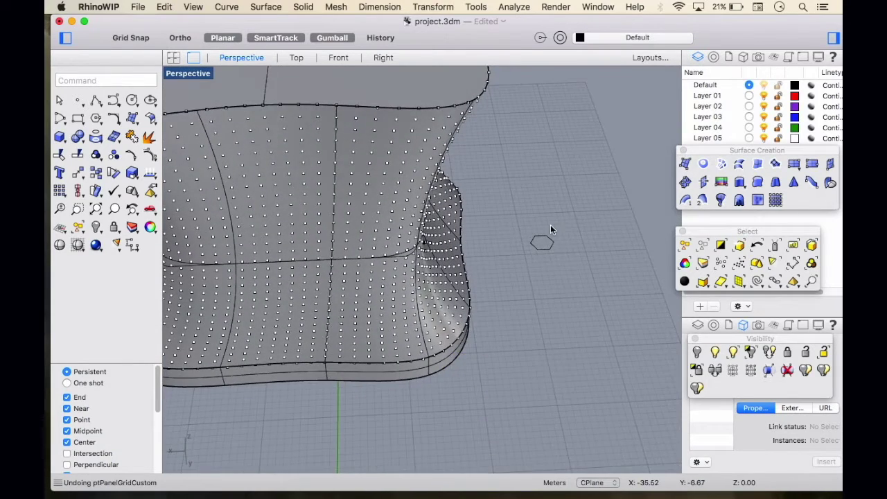
scroll(551, 225, up, 3)
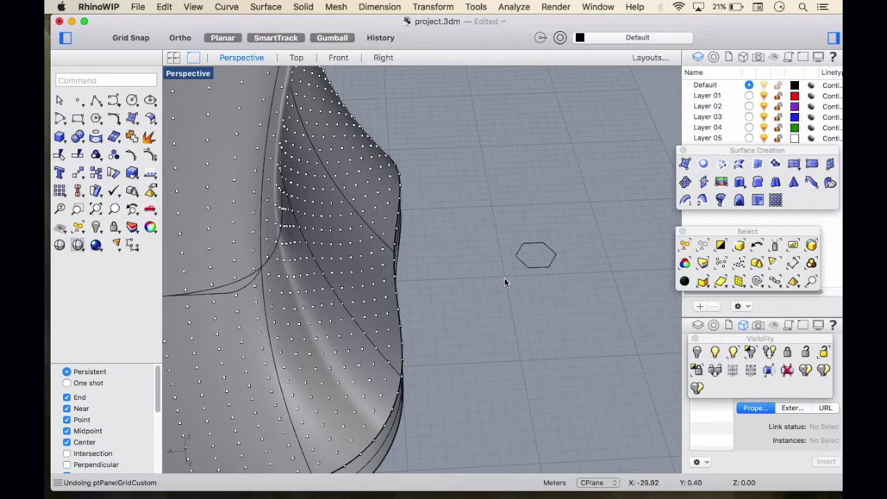
Step: Draw a rectangle on the ground enclosing the source hexagon with a margin on every side
right_drag(518, 291, 516, 350)
scroll(565, 198, up, 4)
right_drag(567, 216, 565, 233)
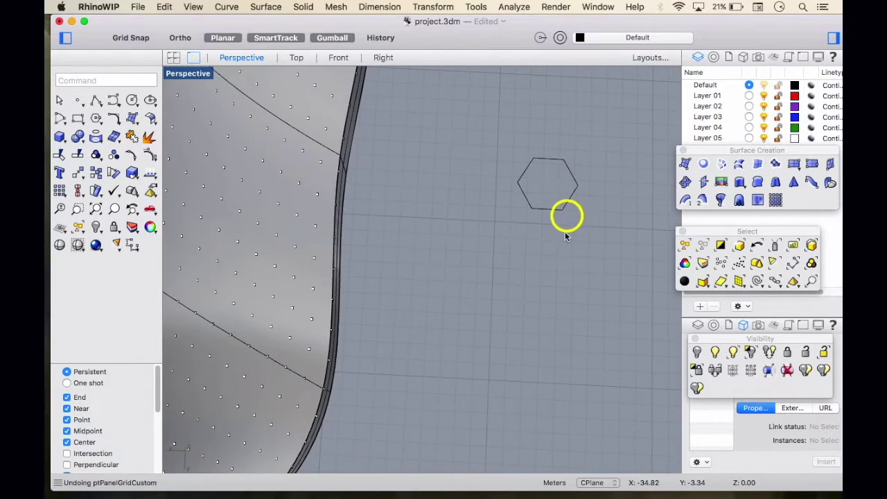
drag(568, 217, 544, 195)
scroll(382, 152, down, 2)
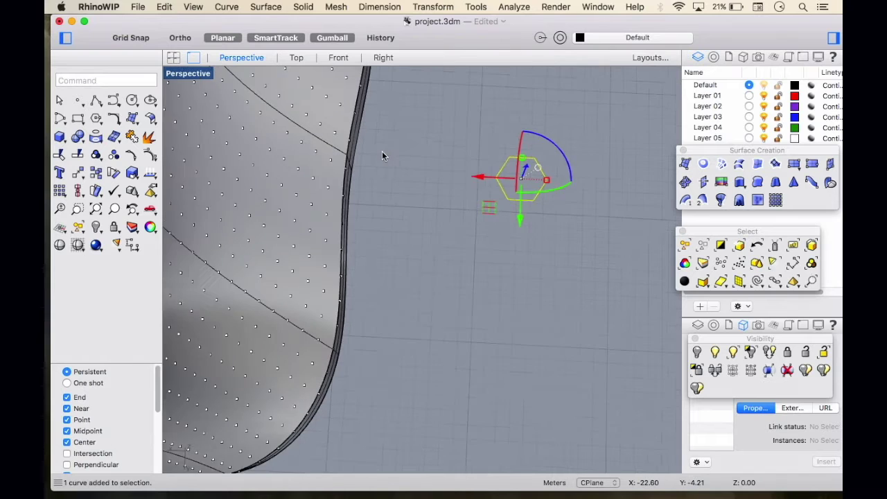
scroll(383, 152, down, 2)
text(Rectangle)
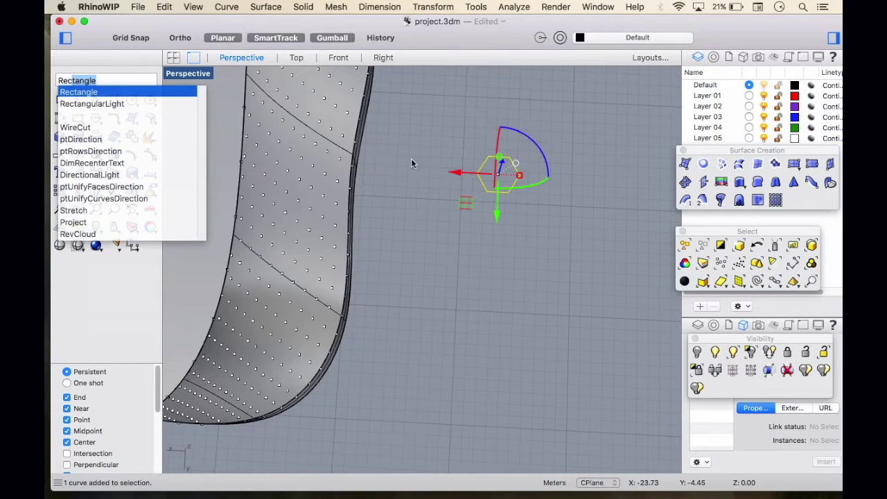
key(Return)
click(458, 199)
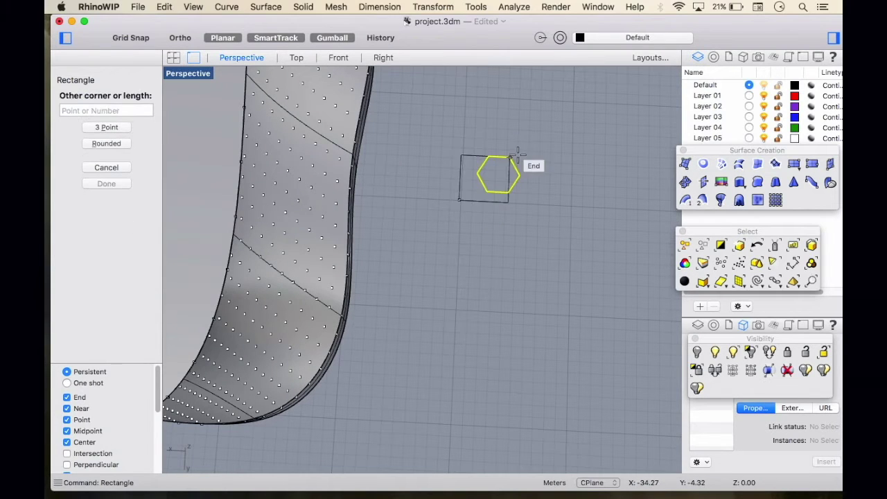
click(548, 118)
scroll(527, 161, up, 5)
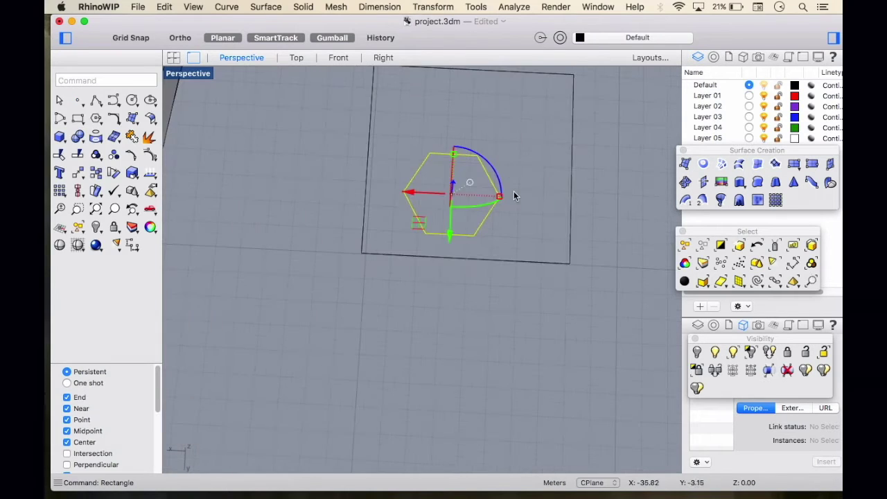
Step: Move the hexagon so its lower-left vertex lands on the rectangle's lower-left corner
click(512, 228)
click(489, 213)
text(M)
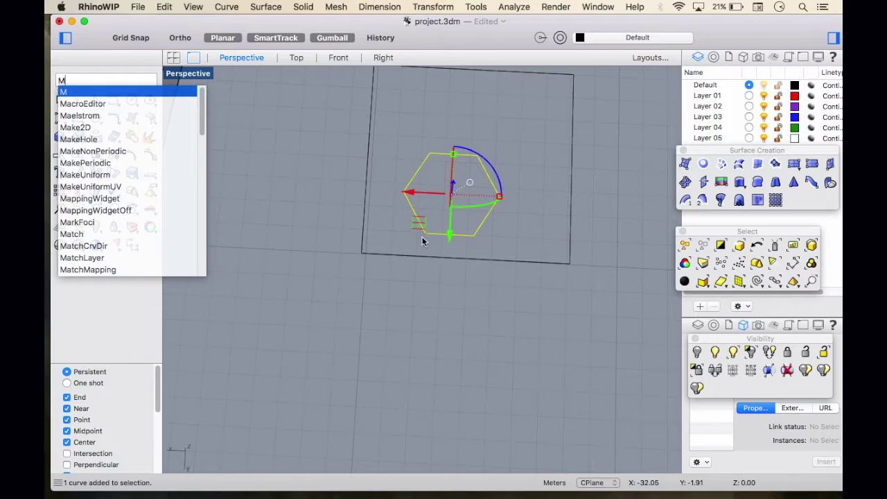
key(Return)
click(426, 234)
click(362, 254)
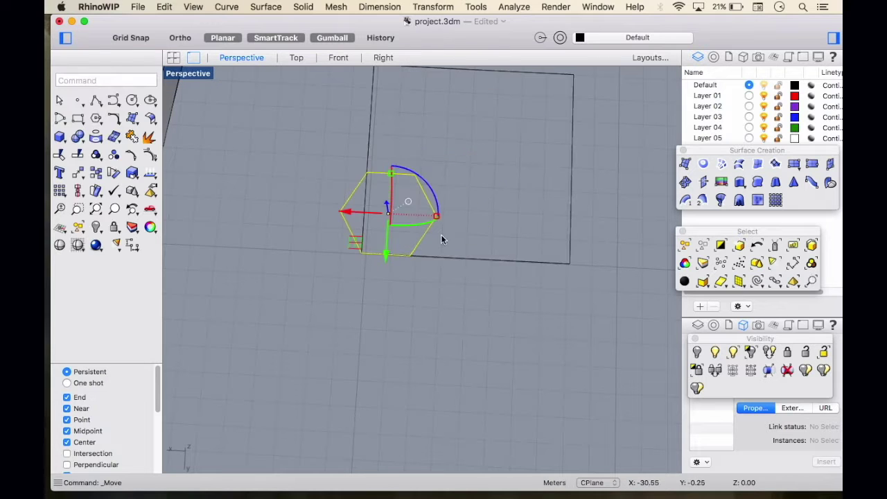
Step: Duplicate the hexagon and place the copy beside the original along the rectangle's lower edge
click(465, 219)
scroll(434, 218, up, 2)
click(430, 209)
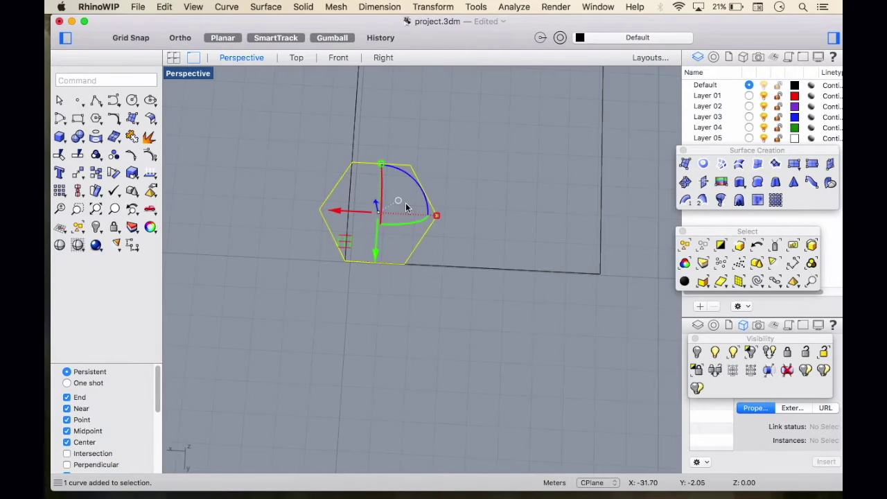
key(super+v)
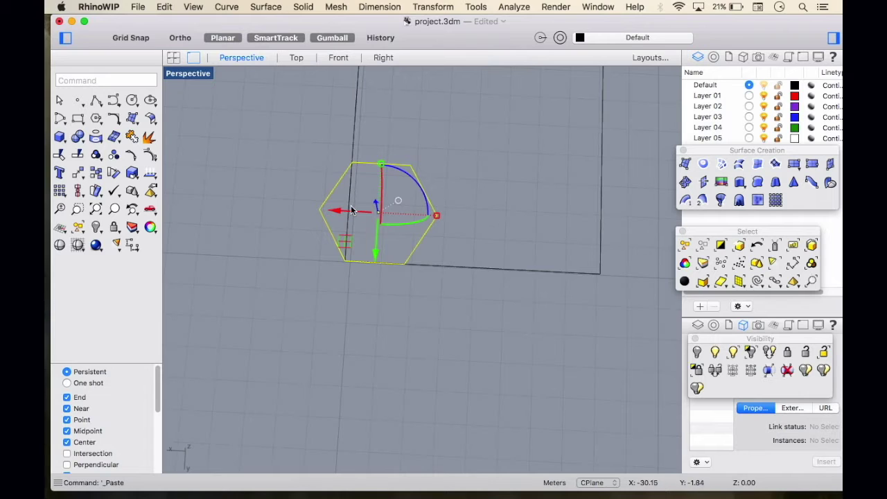
drag(339, 210, 455, 224)
Step: Move the copied hexagon so it shares the first hexagon's upper-right edge
key(Return)
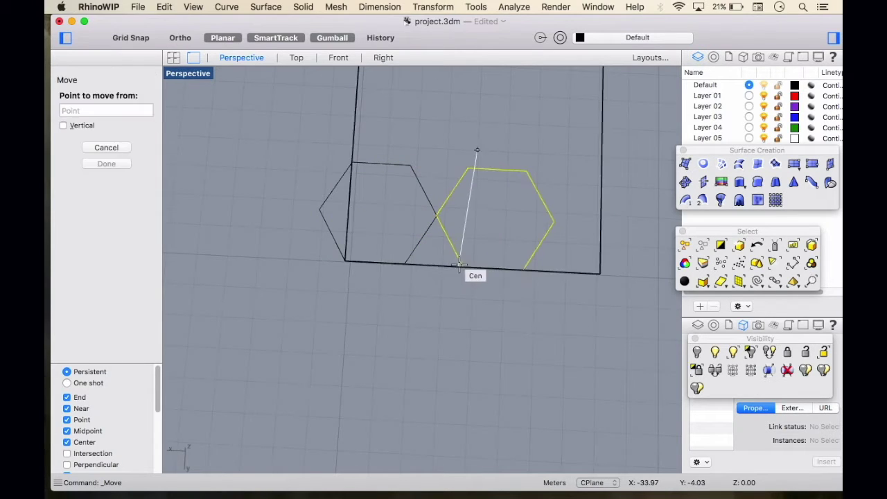
click(461, 265)
click(437, 216)
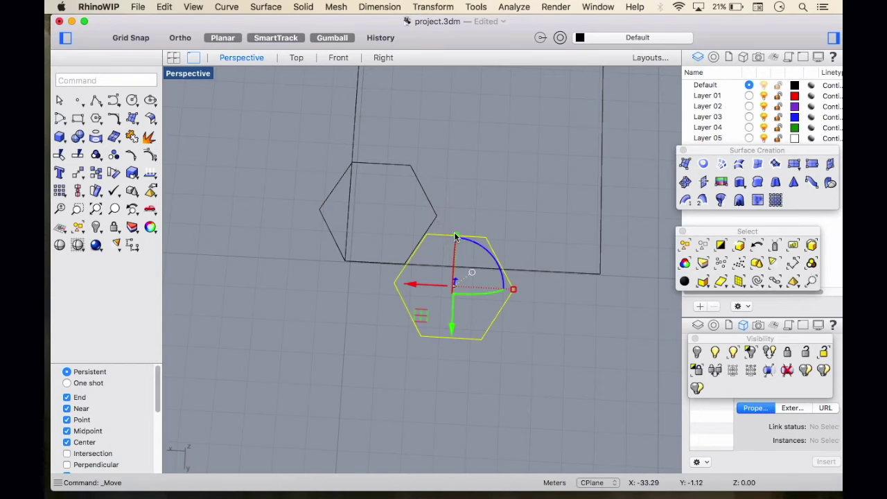
click(483, 239)
key(Return)
click(421, 336)
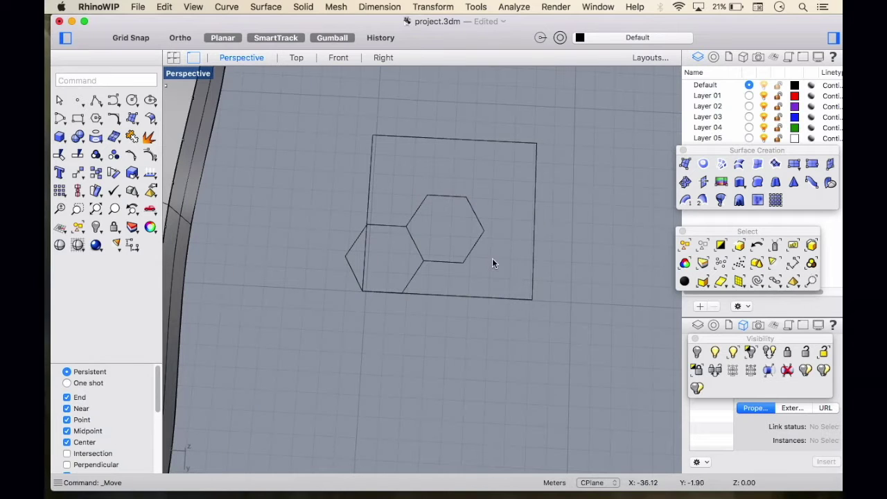
Step: Duplicate the second hexagon and join the copy to its upper-right edge, forming a diagonal row of three
click(478, 239)
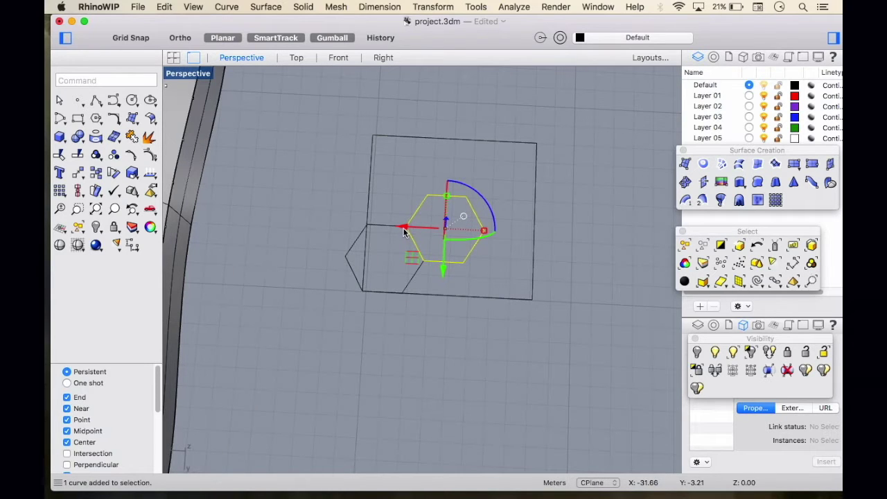
alt+drag(406, 230, 484, 235)
click(490, 271)
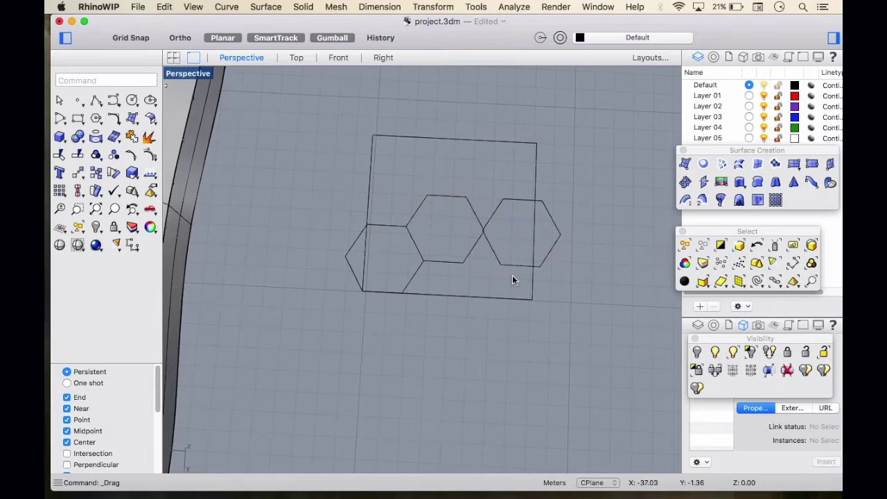
scroll(483, 225, up, 5)
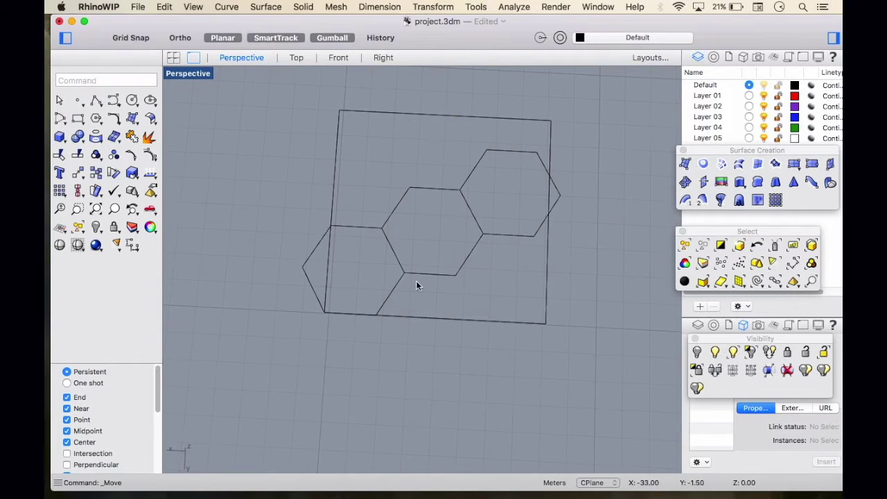
Step: Move the three hexagons so the midpoint of the first one's upper edge lies on the rectangle's left side
drag(416, 281, 378, 239)
text(m)
key(Return)
click(359, 201)
click(334, 199)
Step: Narrow the rectangle, and shift the three hexagons to realign the first one's upper edge midpoint with its left side
click(549, 229)
drag(548, 219, 534, 218)
mouse_move(267, 133)
mouse_down()
mouse_move(521, 353)
mouse_move(546, 357)
mouse_up()
text(m)
key(Return)
click(332, 225)
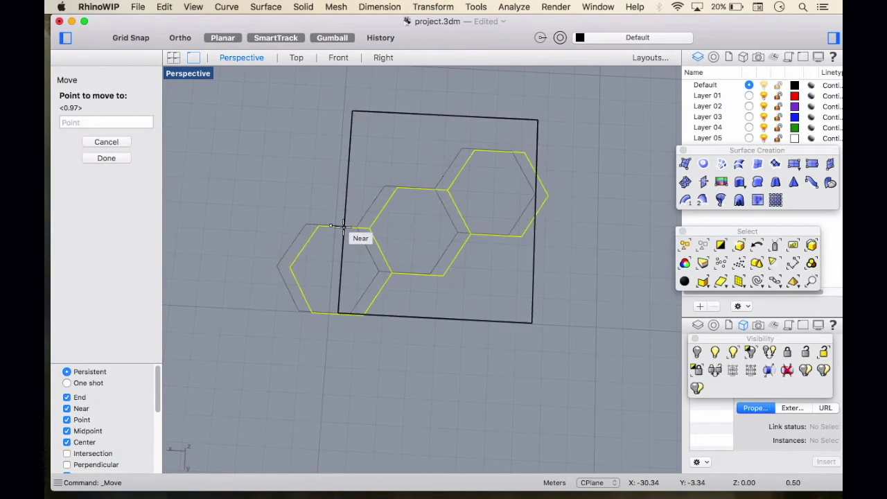
click(345, 226)
Step: Reduce the rectangle's height to match the third hexagon's upper edge, and move its lower-left corner back onto the first hexagon's lower edge
click(533, 264)
drag(444, 115, 444, 155)
text(m)
key(Return)
click(340, 287)
click(337, 313)
click(535, 196)
text(m)
key(Return)
click(336, 322)
click(337, 313)
Step: Narrow the rectangle further and snap its lower-left corner back to the midpoint of the first hexagon's lower edge
click(533, 254)
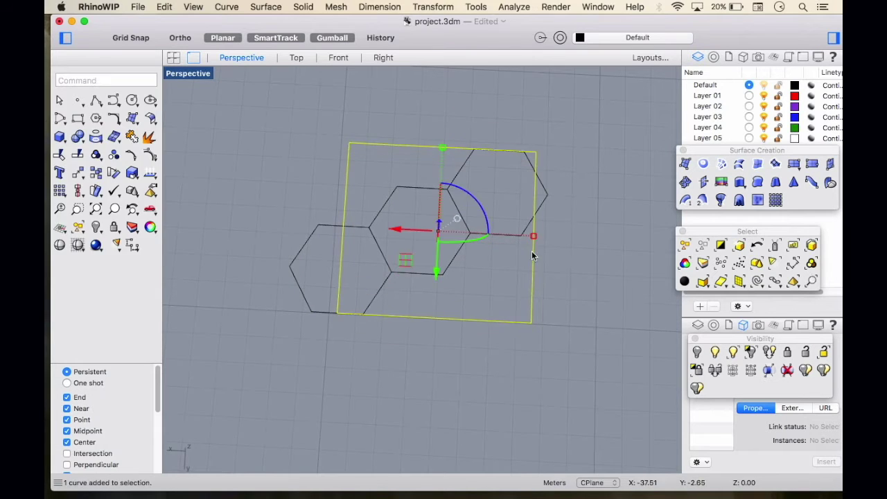
drag(533, 237, 521, 236)
text(m)
key(Return)
click(349, 313)
click(336, 313)
click(349, 313)
click(337, 313)
Step: Fine-tune the rectangle's width so its right side crosses the third hexagon's edge midpoints, keeping its lower-left corner on the first hexagon
drag(515, 311, 465, 282)
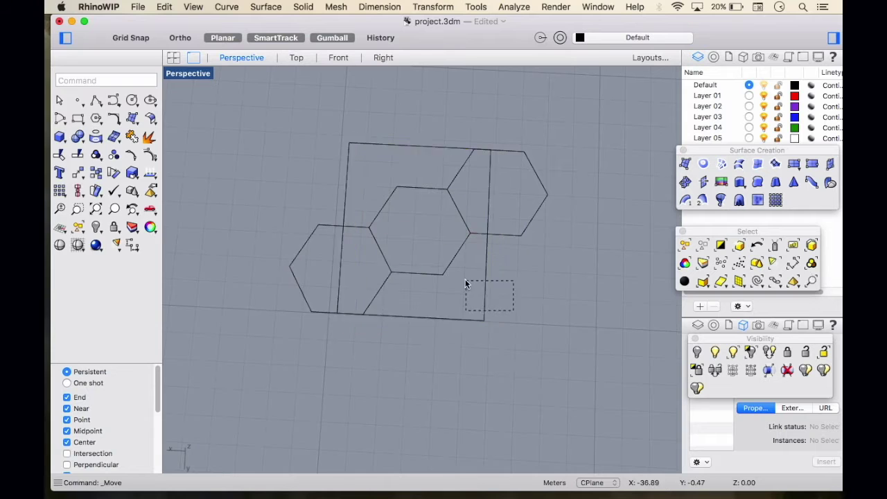
drag(488, 235, 493, 236)
key(Return)
click(333, 313)
click(338, 313)
Step: Duplicate hexagons to the lower right, bottom and top of the central one, snapping each copy edge to edge
click(529, 224)
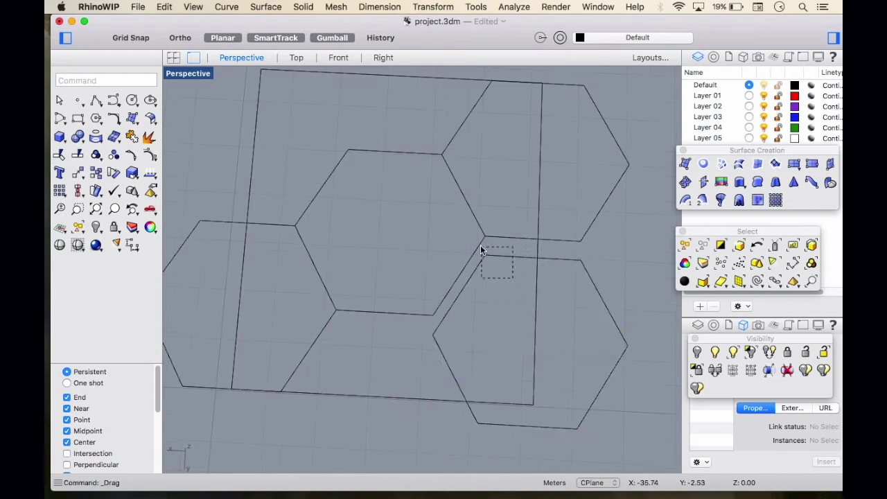
click(558, 285)
alt+drag(520, 229, 520, 295)
text(m)
key(Return)
click(520, 295)
click(428, 277)
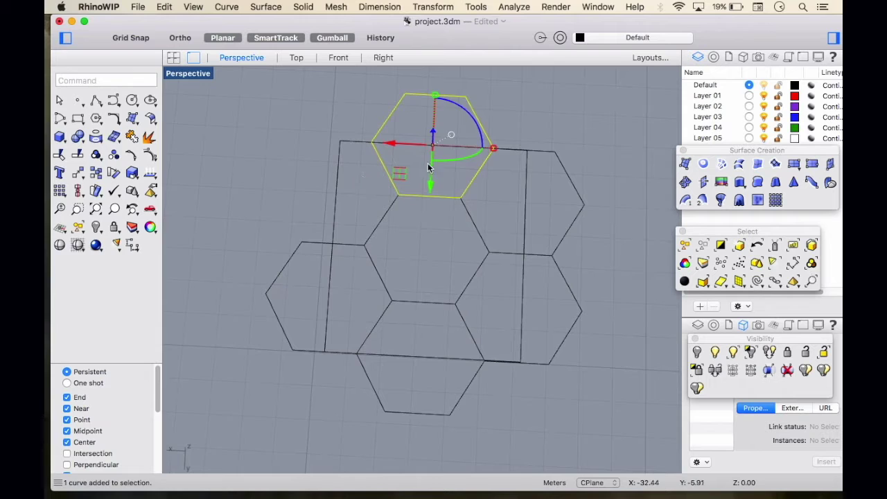
Step: Duplicate the top hexagon to the central one's upper left and snap it against its neighbours
alt+drag(378, 144, 240, 145)
text(m)
key(Return)
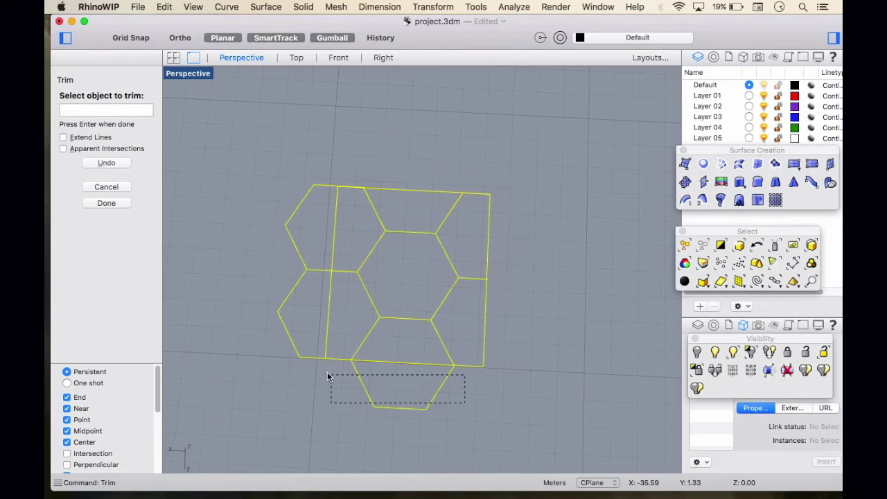
Step: Trim away the hexagon segments lying outside the rectangle's lower and left sides
click(327, 372)
click(294, 305)
drag(344, 289, 303, 240)
key(super+z)
key(Return)
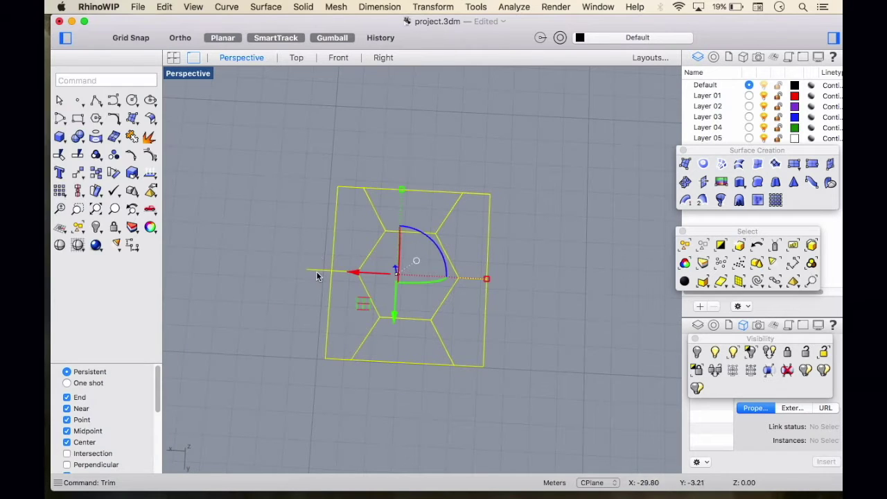
Step: Trim the leftover line that protrudes past the rectangle's left side
drag(344, 291, 306, 250)
key(Return)
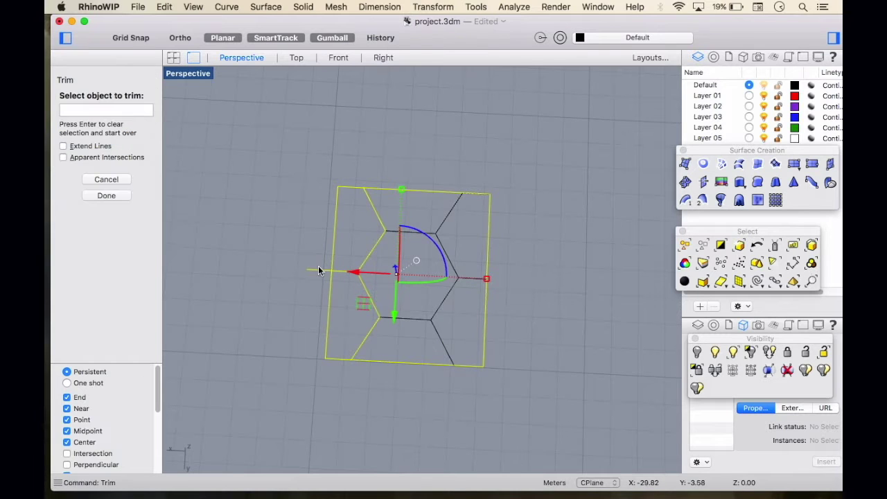
click(316, 269)
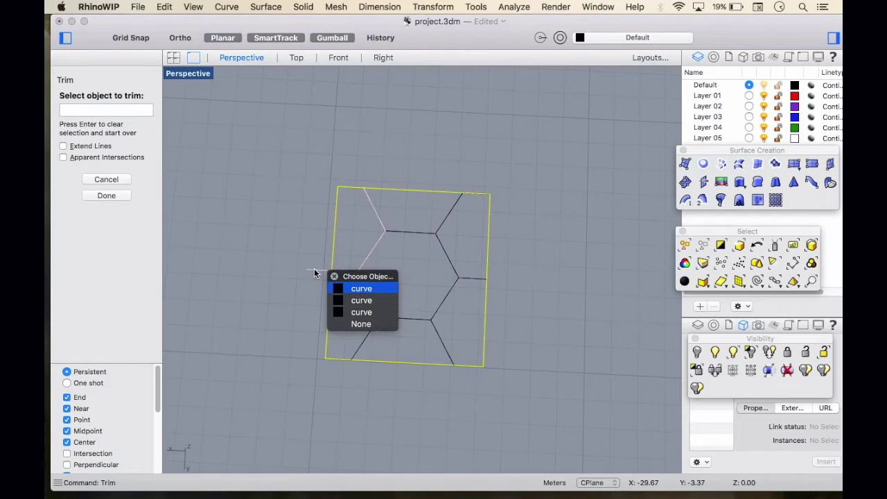
click(310, 266)
click(338, 285)
key(Return)
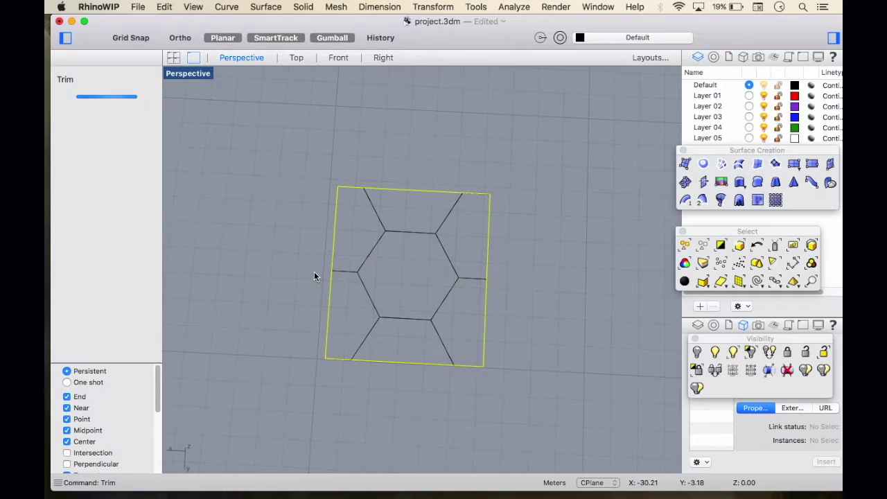
Step: Start ptPanelGridCustom and select the building's whole set of wall grid points as the paneling grid
scroll(275, 231, down, 5)
scroll(323, 229, up, 3)
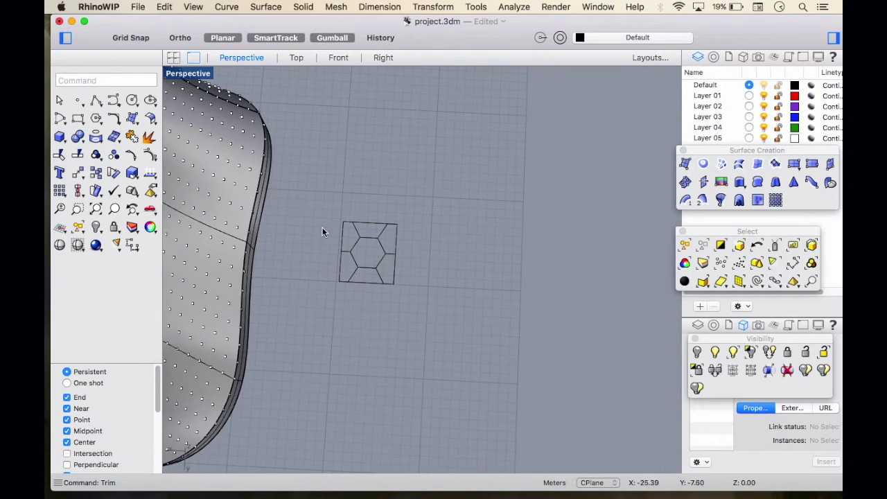
right_drag(359, 349, 407, 326)
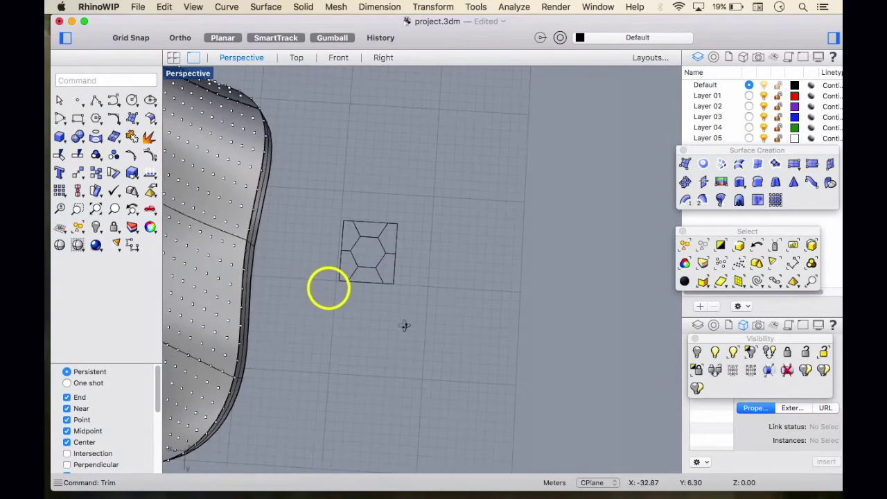
text(pt)
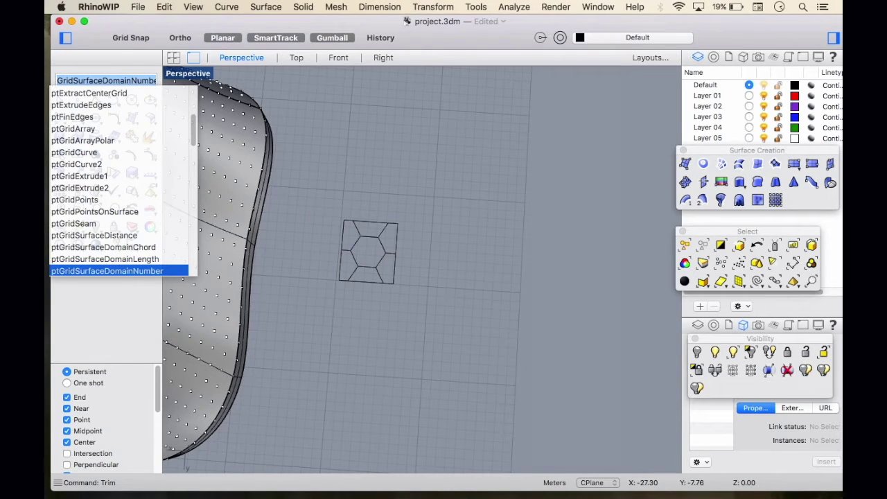
text(PanelGrid)
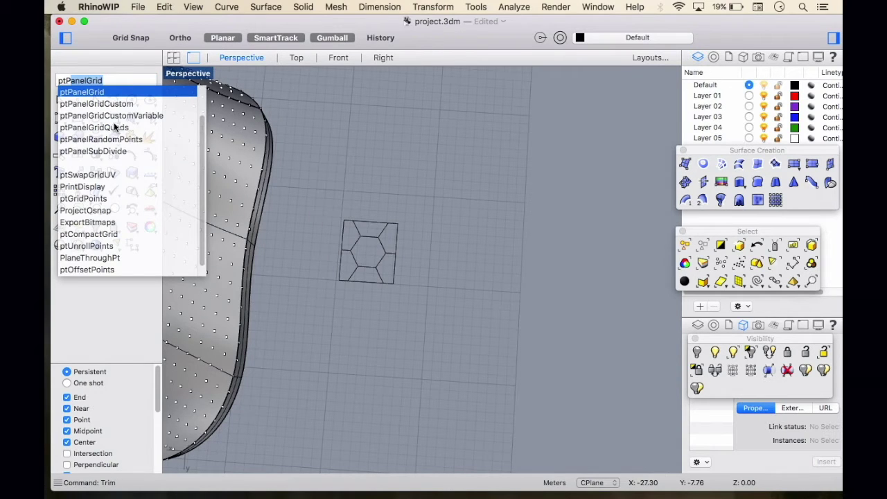
click(121, 107)
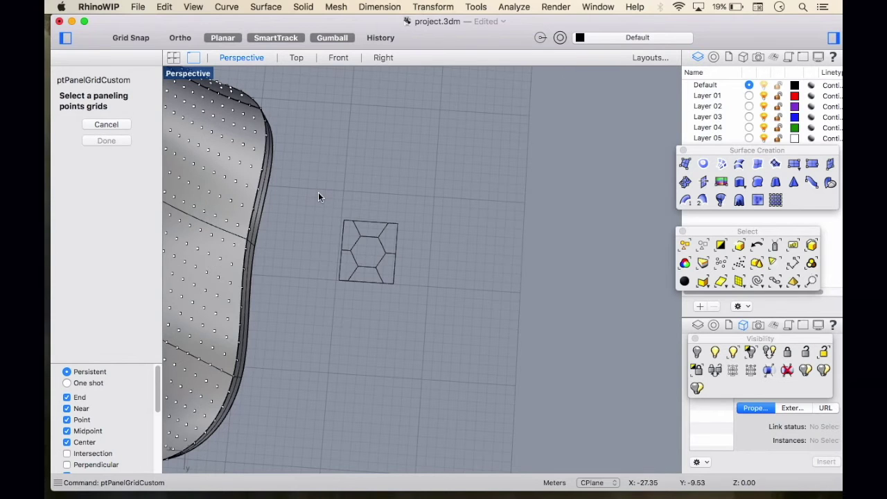
right_drag(299, 208, 246, 239)
scroll(244, 208, down, 10)
scroll(284, 289, up, 3)
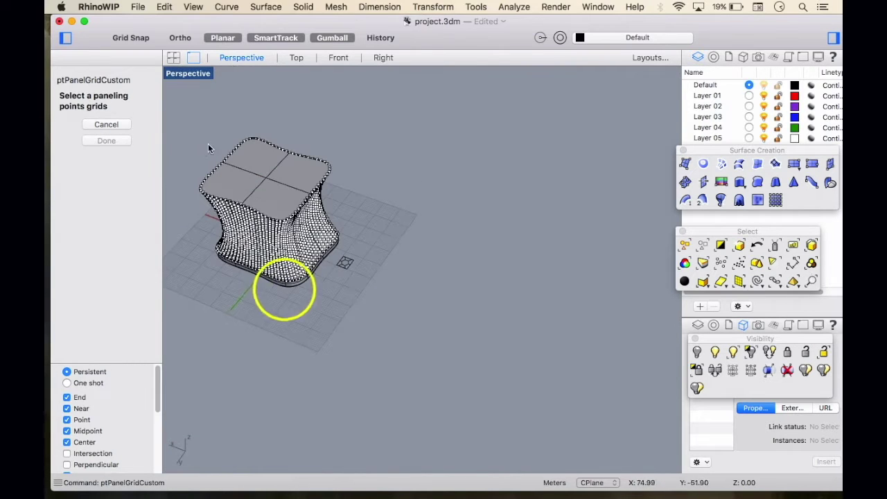
drag(172, 122, 339, 303)
click(120, 155)
Step: Try paneling the curved wall as base surface with the hexagon pattern including its rectangle, using shift 1 in both directions and pulled, grouped curves
scroll(300, 249, up, 8)
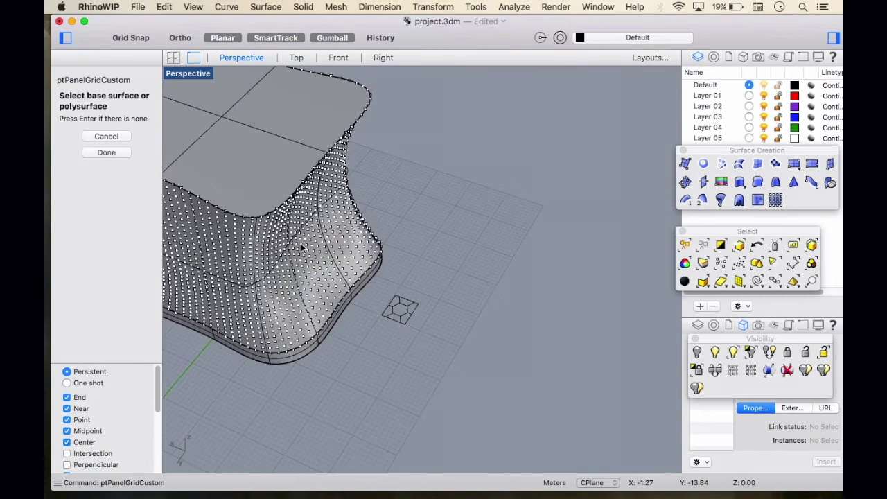
click(295, 260)
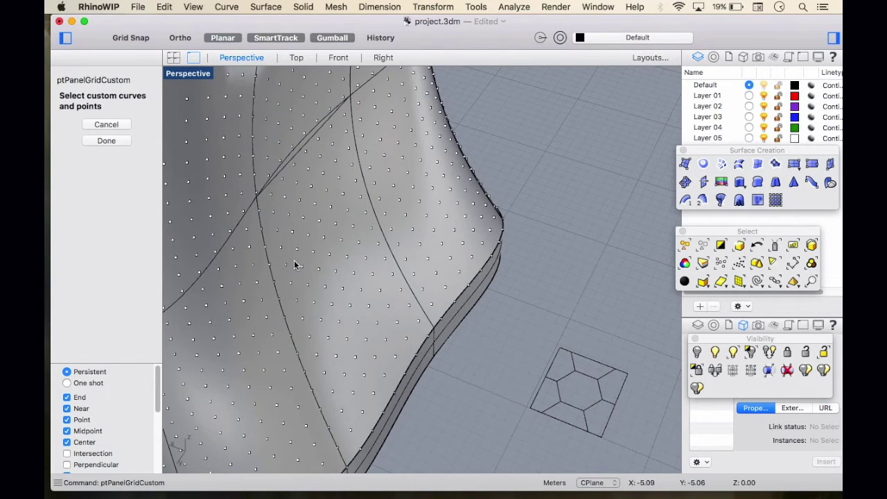
scroll(420, 320, down, 4)
click(449, 335)
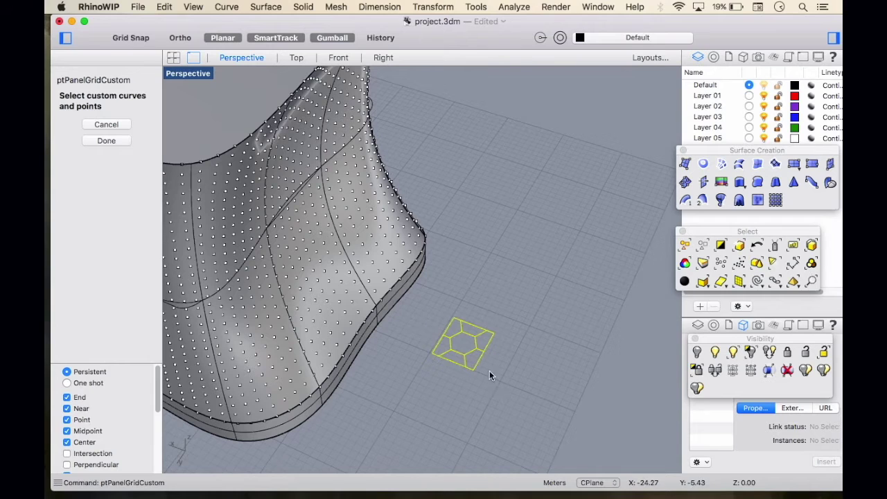
click(108, 153)
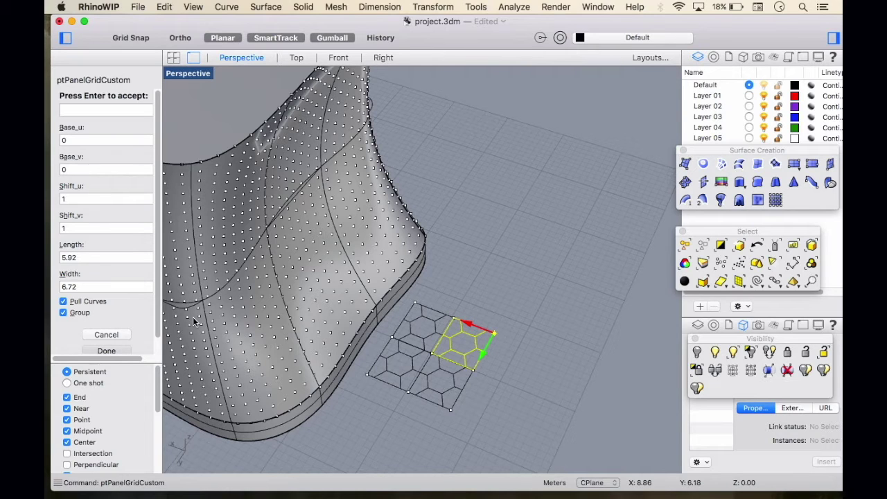
key(Return)
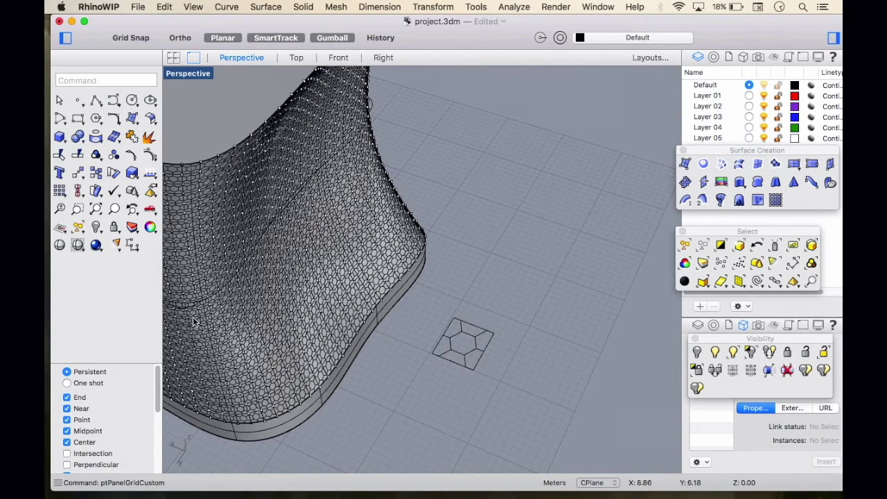
Step: Examine the paneled hexagon curves on the wall up close and from several sides, checking how the tiles join
scroll(260, 366, up, 8)
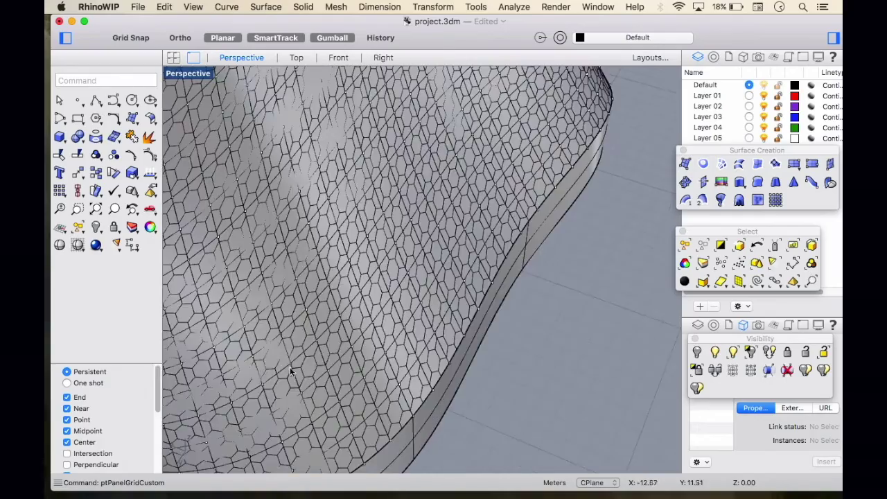
right_drag(286, 367, 256, 346)
scroll(285, 367, down, 8)
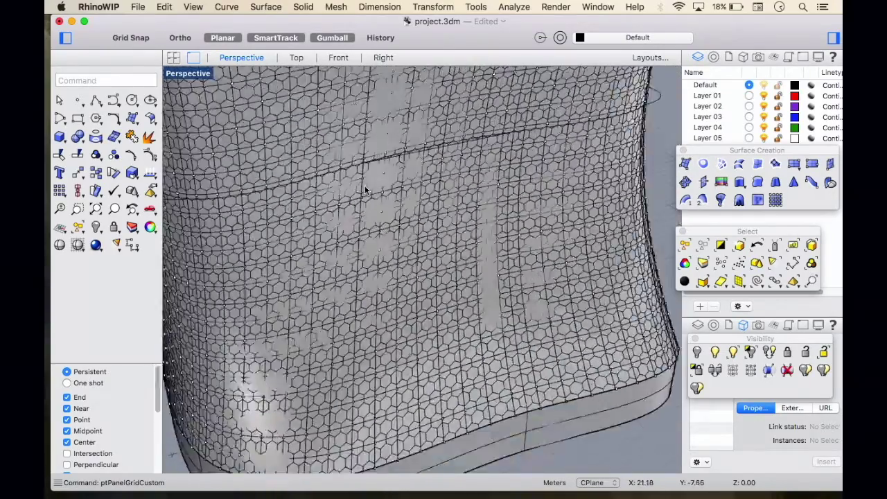
scroll(355, 213, up, 8)
scroll(354, 220, down, 10)
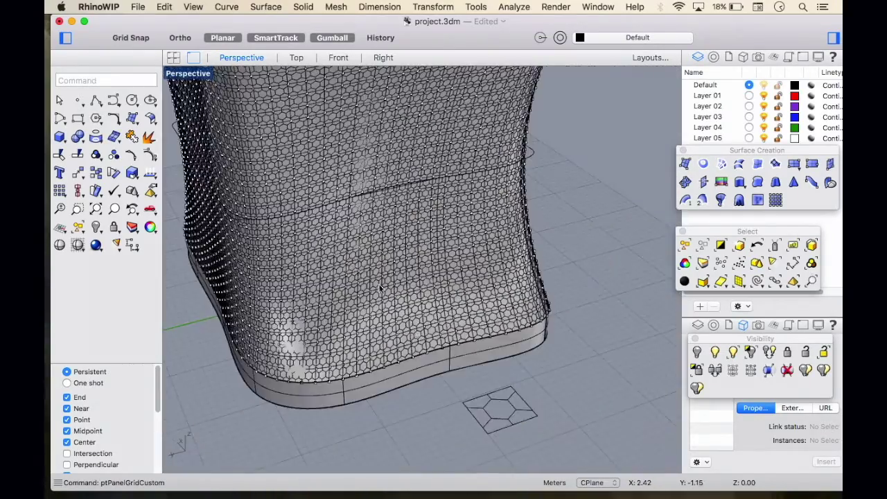
scroll(314, 253, up, 12)
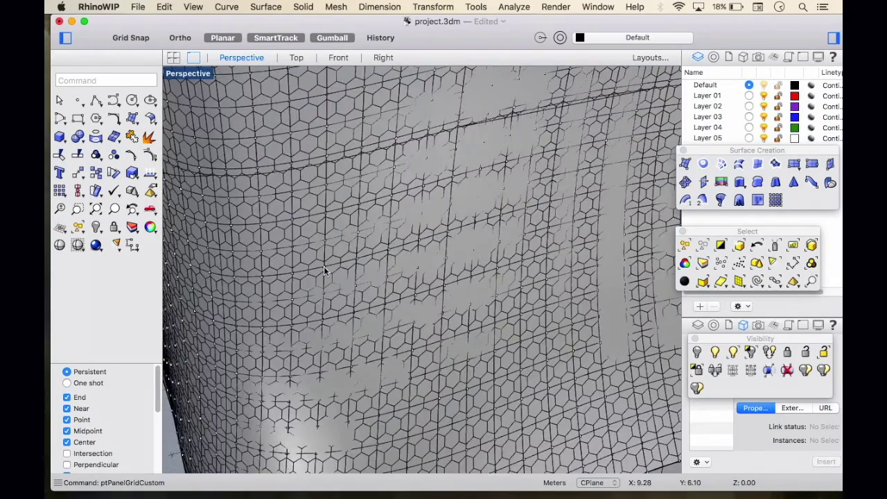
right_drag(317, 242, 323, 215)
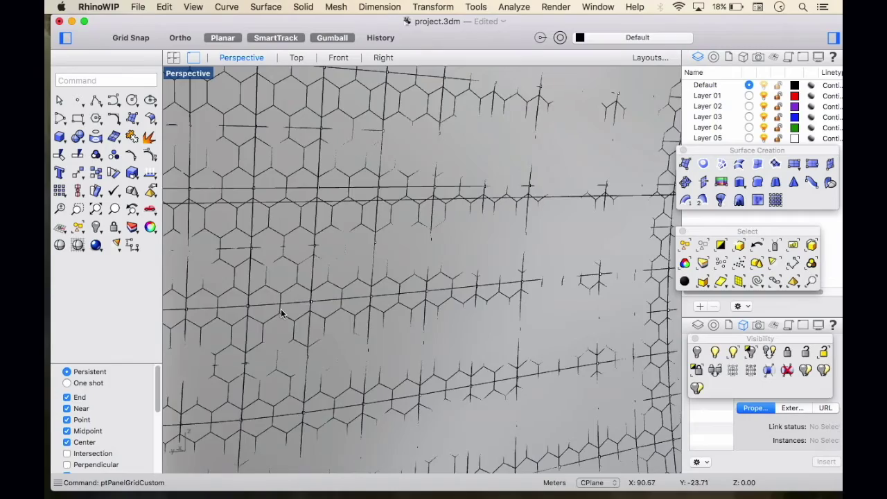
right_drag(280, 314, 309, 95)
scroll(319, 148, down, 10)
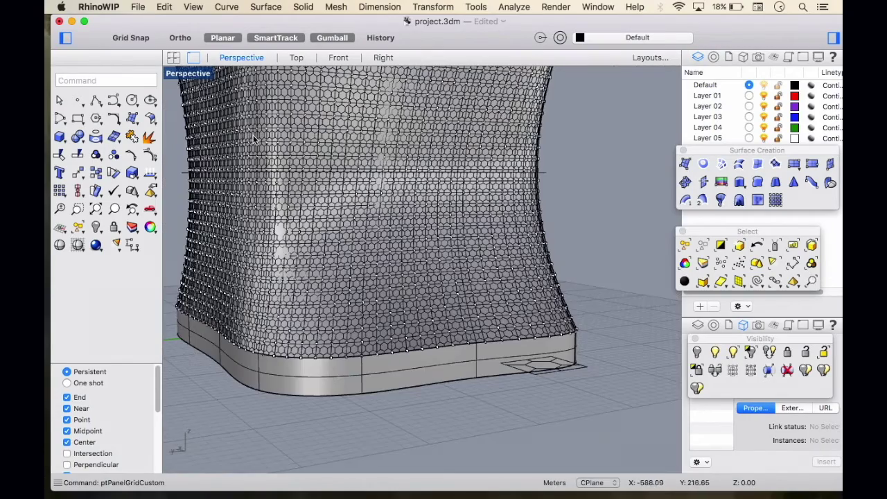
scroll(307, 327, up, 12)
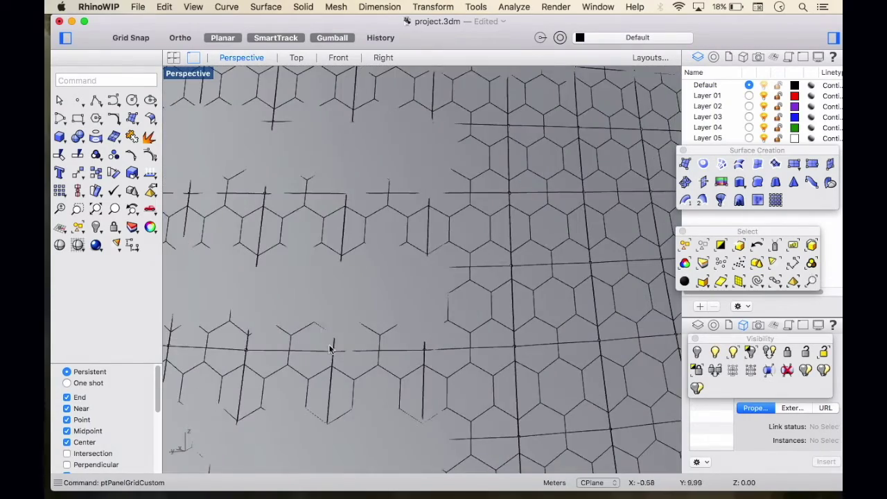
scroll(305, 305, down, 10)
right_drag(331, 285, 329, 329)
scroll(349, 232, down, 8)
right_drag(349, 232, 334, 166)
scroll(335, 166, up, 10)
scroll(338, 194, up, 5)
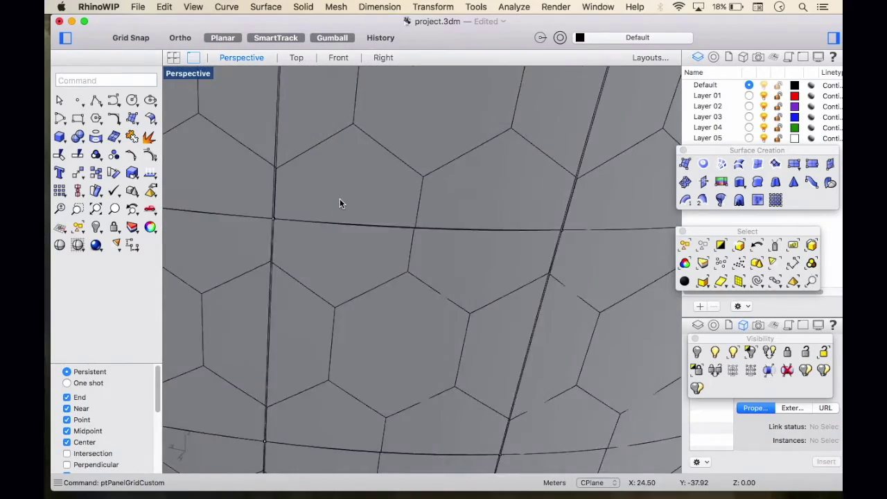
scroll(340, 198, down, 10)
scroll(340, 209, down, 10)
right_drag(348, 224, 462, 224)
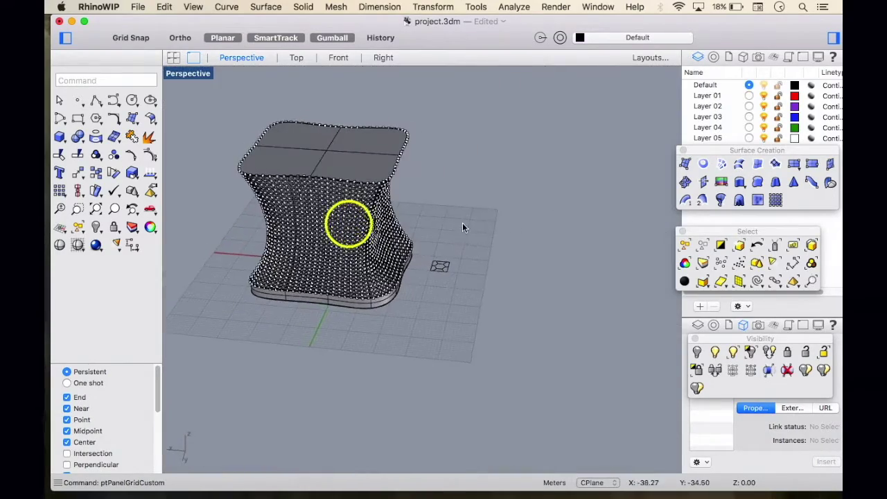
Step: Undo the custom grid paneling and delete the rectangle framing the hexagon pattern
scroll(443, 272, up, 10)
scroll(451, 262, up, 10)
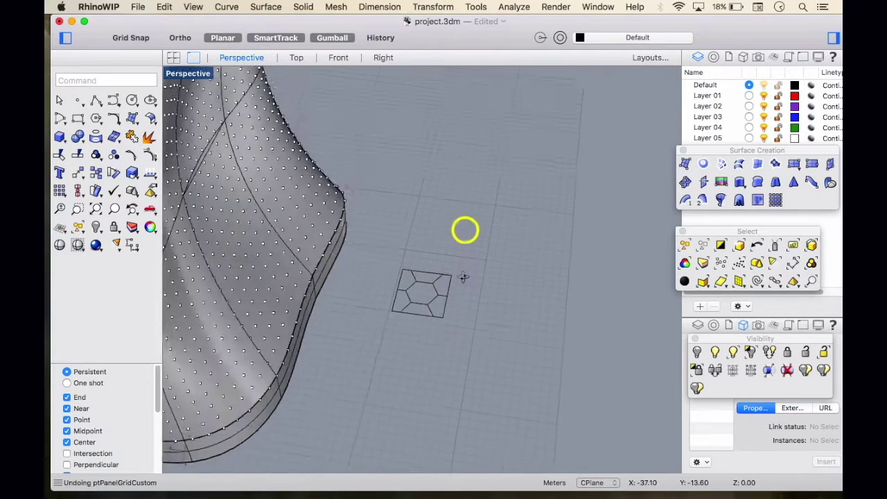
click(456, 343)
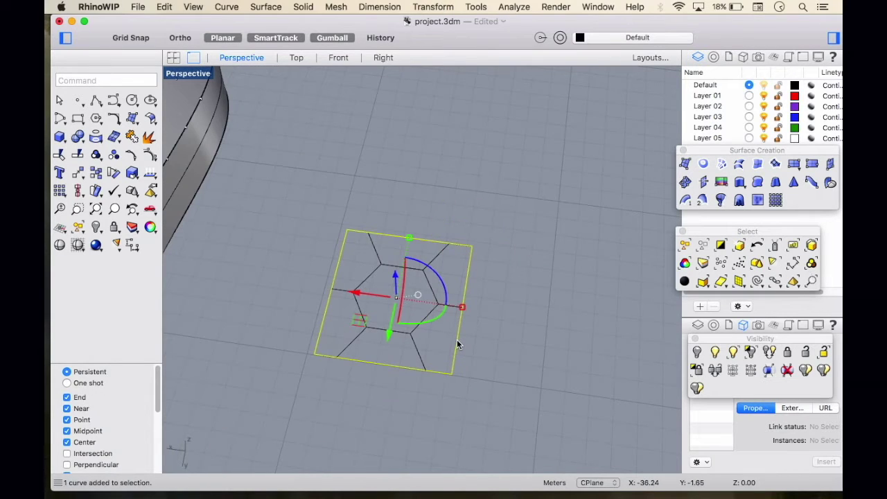
key(Delete)
scroll(331, 242, down, 5)
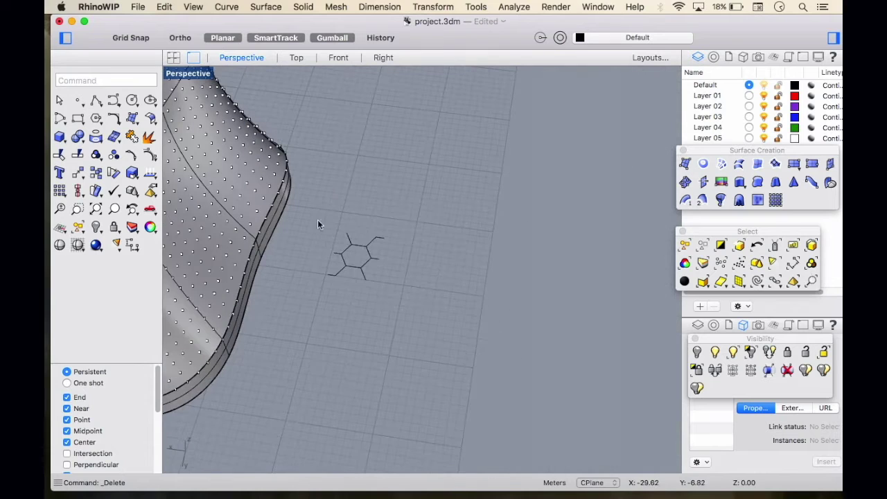
Step: Restart ptPanelGridCustom and select all of the building's wall grid points as the paneling grid
text(t)
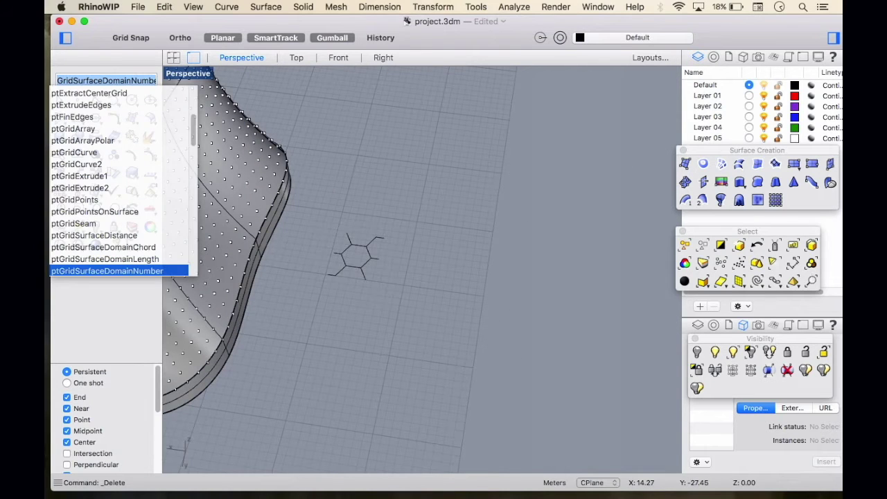
text(ptPanelGridCustom)
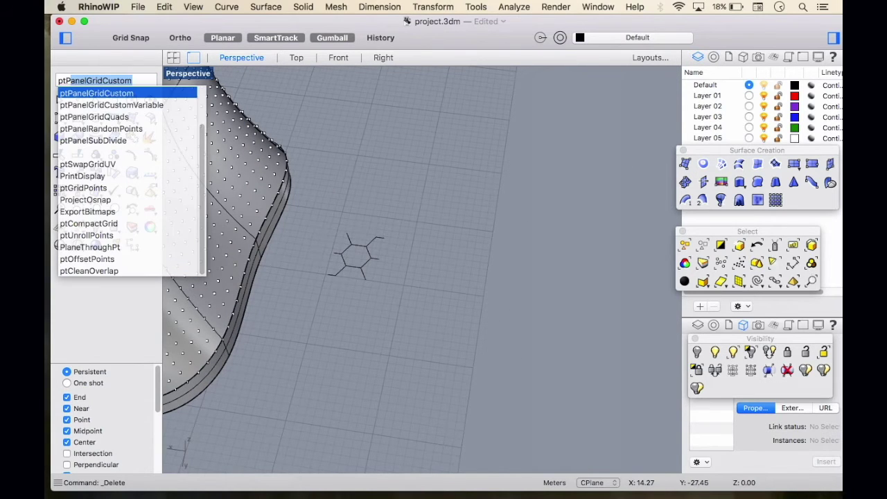
key(Return)
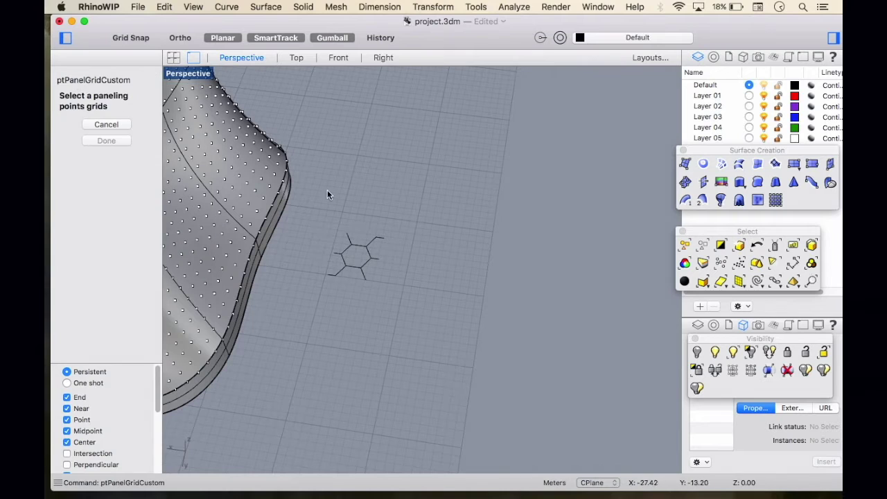
scroll(278, 203, down, 5)
drag(219, 147, 291, 244)
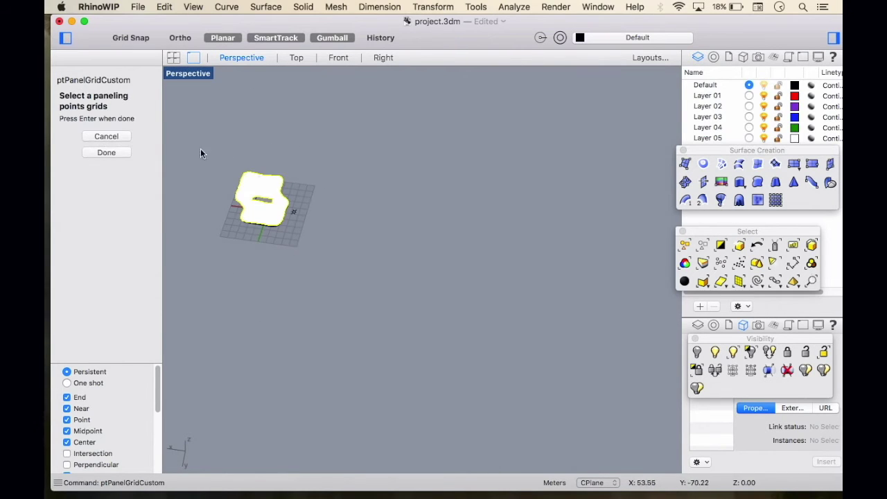
click(107, 152)
Step: Panel the curved wall as base surface with the frameless hexagon curves, using base 0, shift 1, Pull Curves and Group
scroll(274, 191, up, 10)
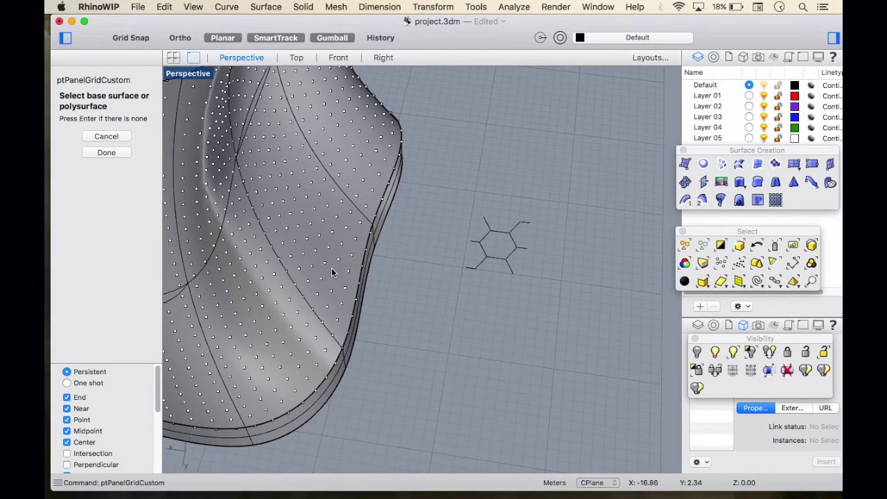
click(333, 267)
drag(528, 294, 529, 296)
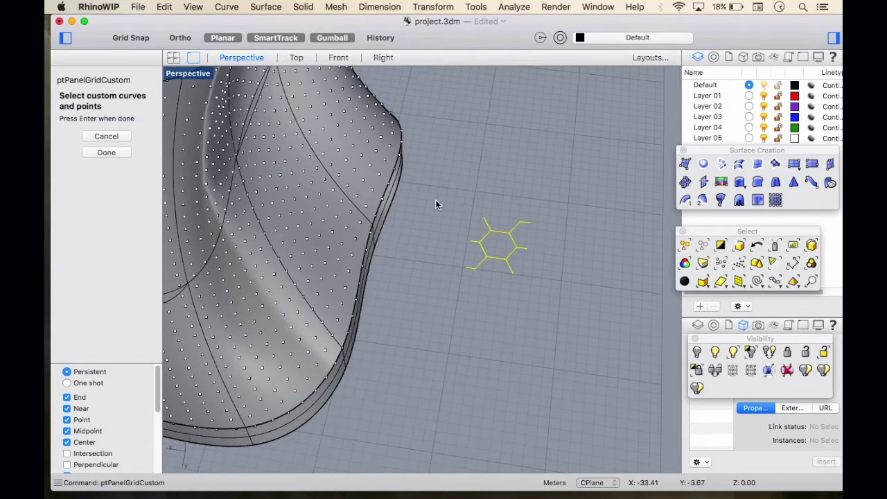
click(112, 152)
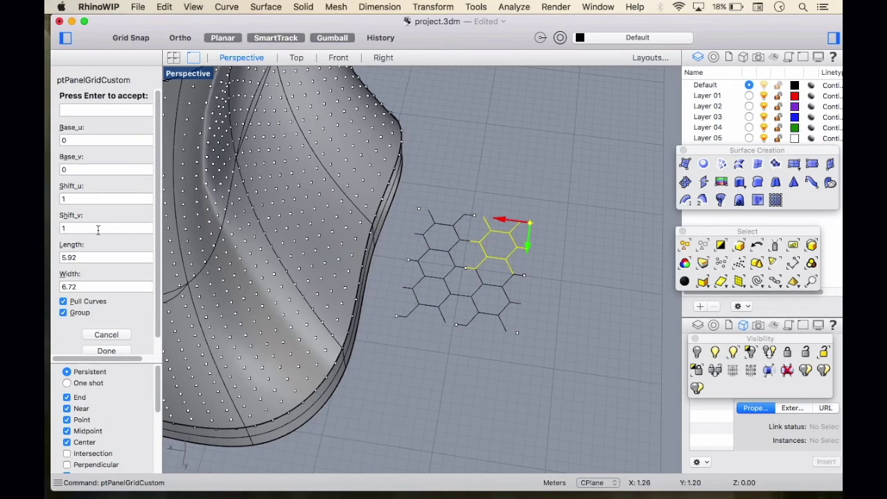
click(106, 352)
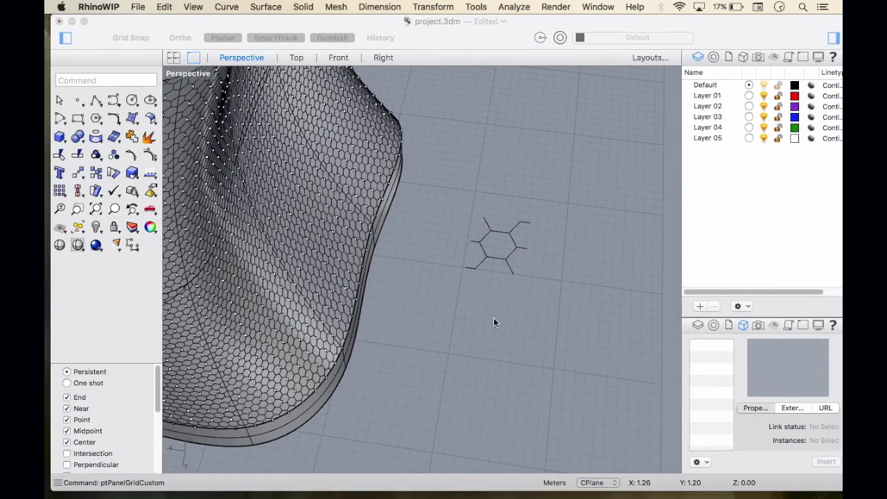
Step: Inspect the frameless hexagon paneling around the building, checking the tiling's continuity on each side
right_drag(448, 355, 343, 309)
scroll(350, 325, down, 7)
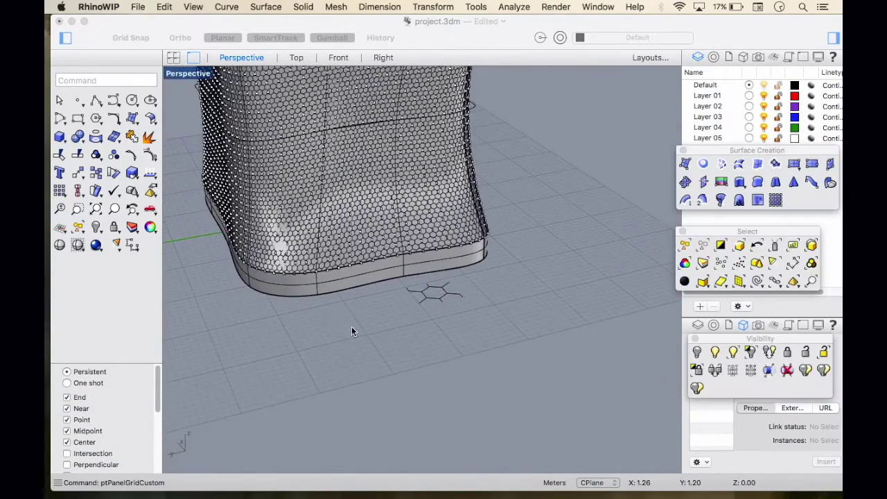
scroll(335, 148, up, 10)
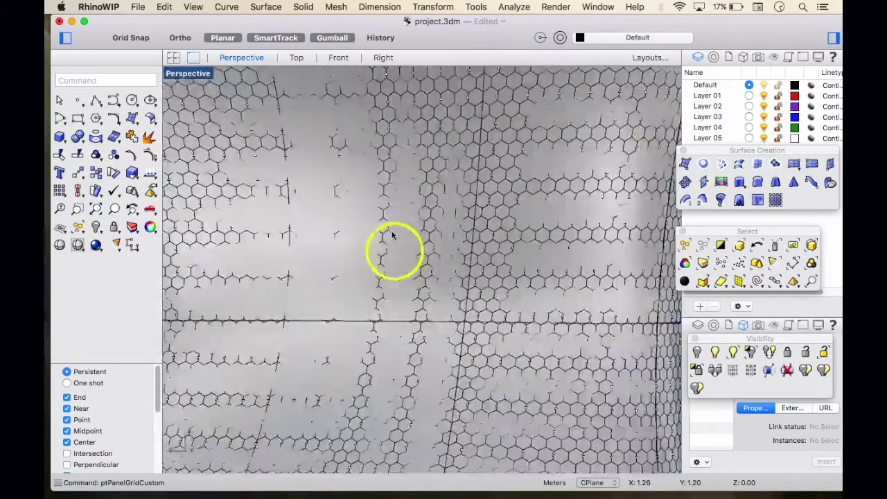
scroll(394, 235, down, 10)
right_drag(396, 235, 496, 312)
scroll(531, 250, up, 7)
scroll(471, 245, down, 5)
scroll(438, 259, down, 8)
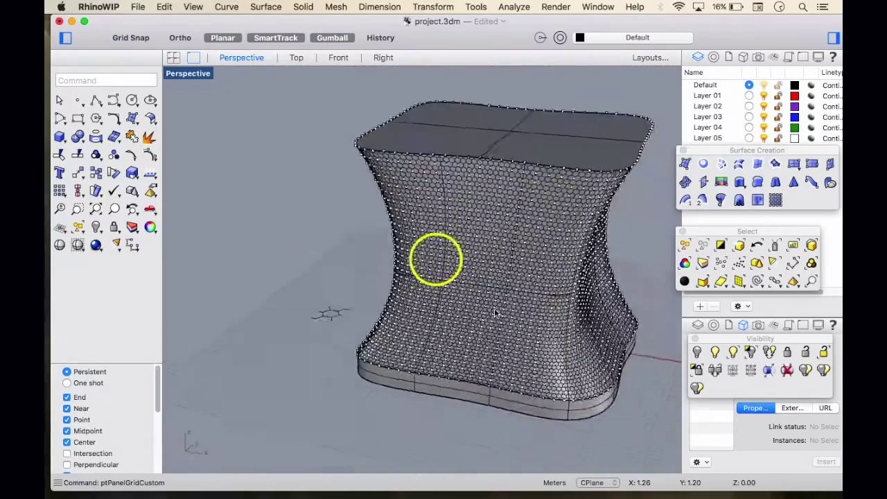
scroll(501, 294, up, 10)
scroll(492, 300, up, 5)
scroll(492, 300, down, 15)
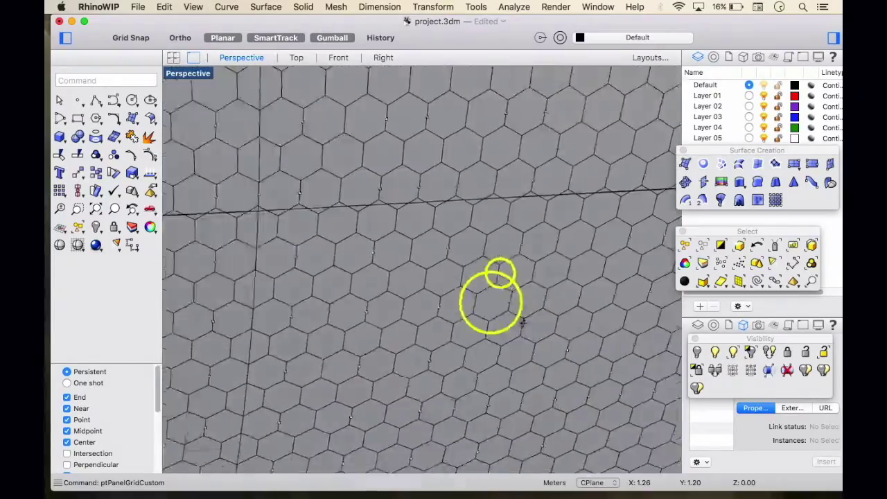
Step: Switch the perspective view of the hexagon-paneled building to the Artistic display mode
scroll(479, 301, down, 10)
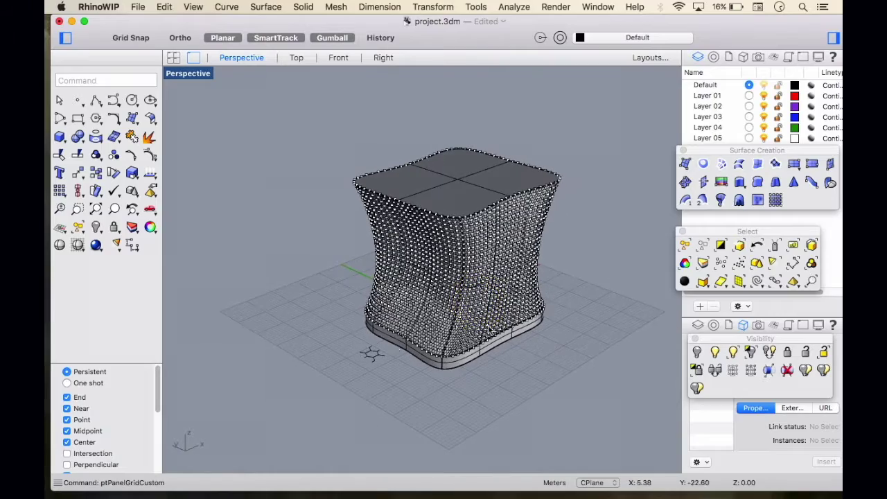
right_drag(335, 376, 357, 252)
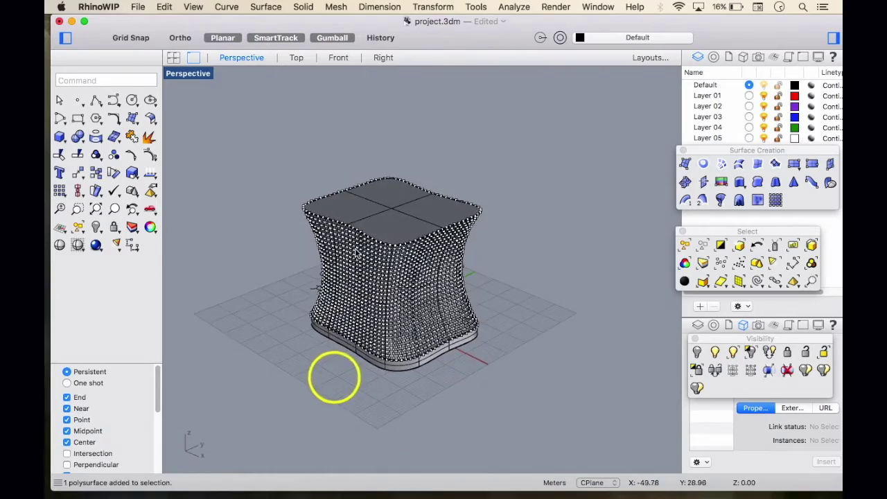
scroll(377, 236, up, 6)
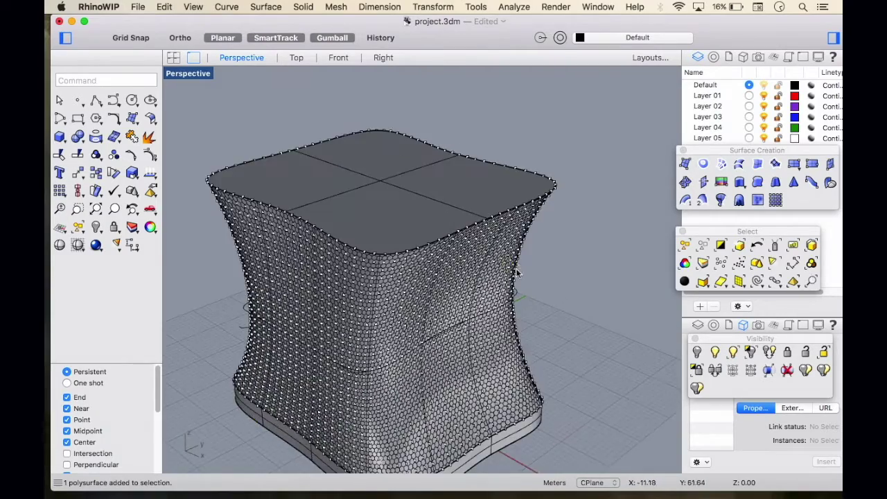
right_drag(509, 266, 257, 241)
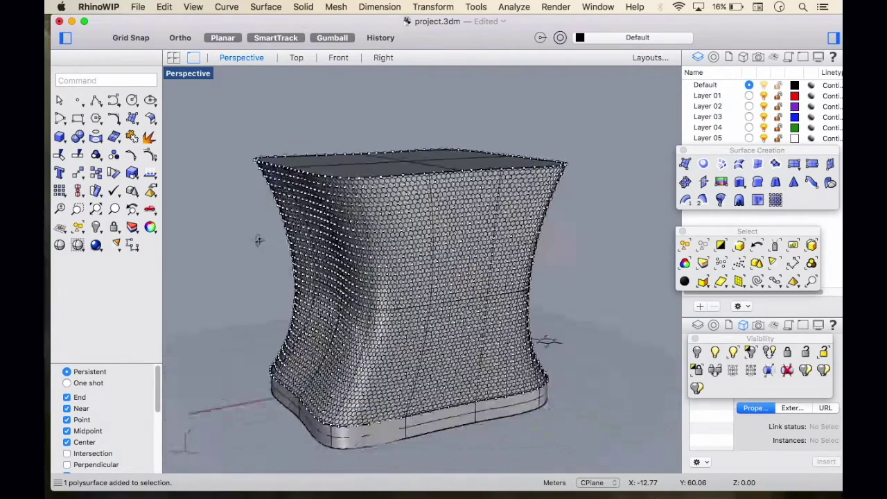
right_drag(379, 268, 278, 253)
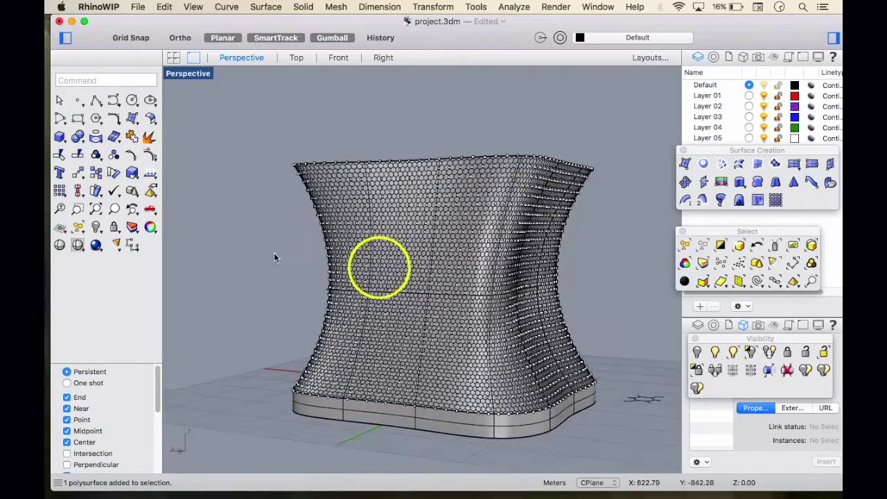
click(193, 6)
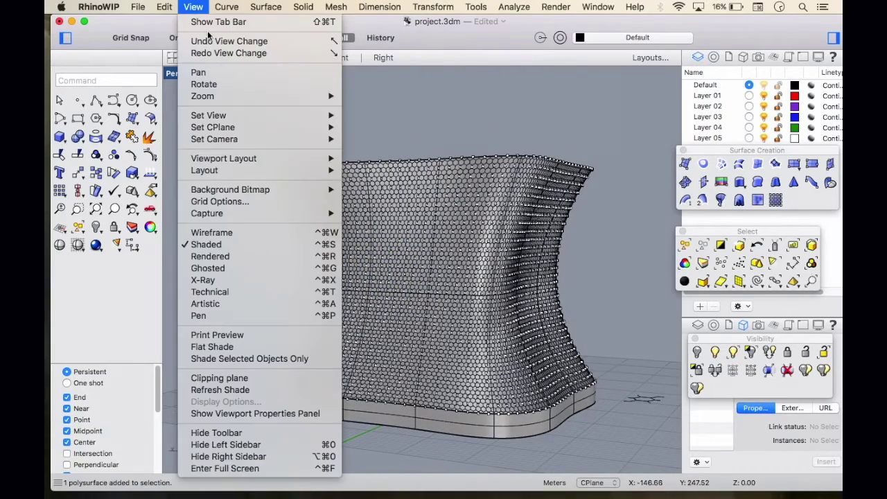
click(249, 304)
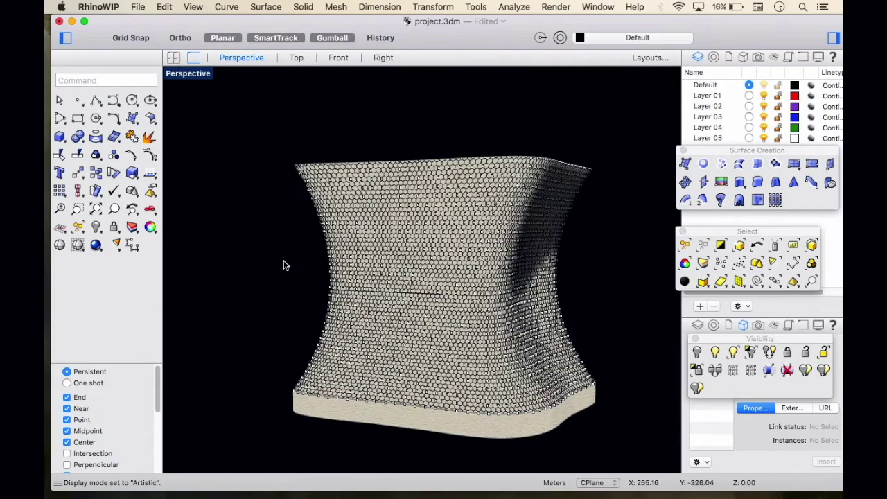
Step: Select the curved wall surface beneath the hexagon tiles
scroll(480, 249, up, 10)
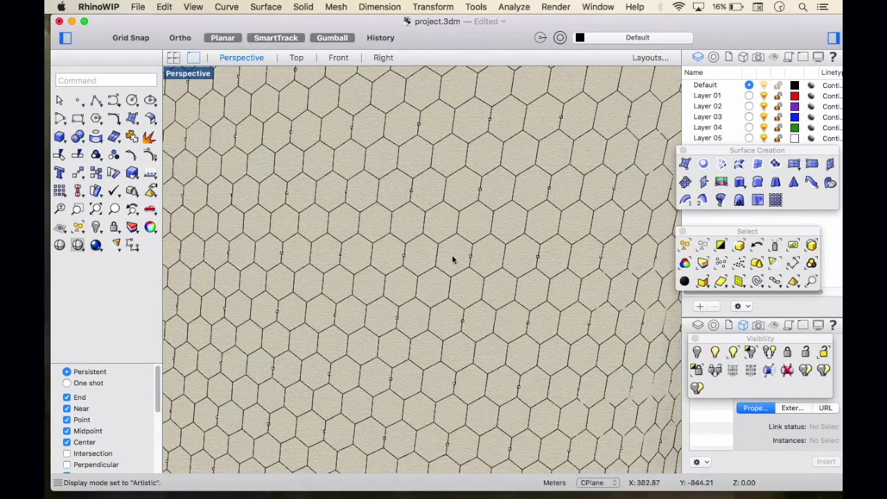
scroll(454, 260, up, 5)
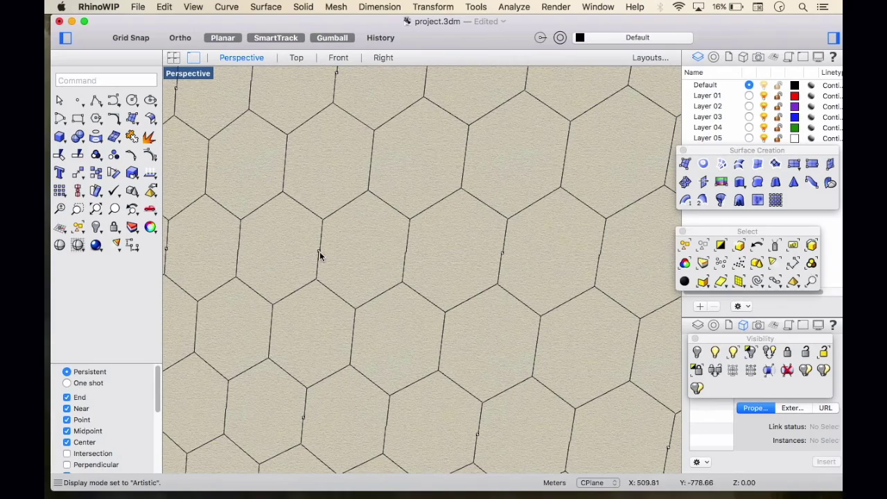
click(320, 254)
key(Return)
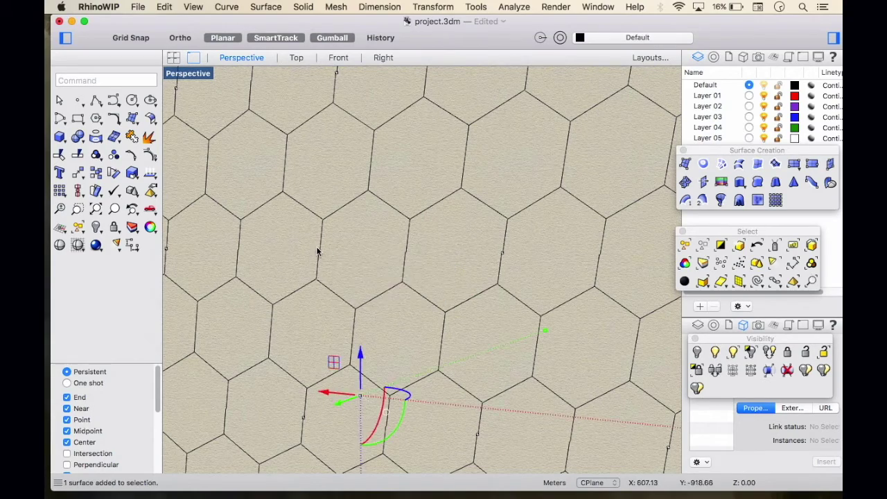
scroll(319, 253, down, 5)
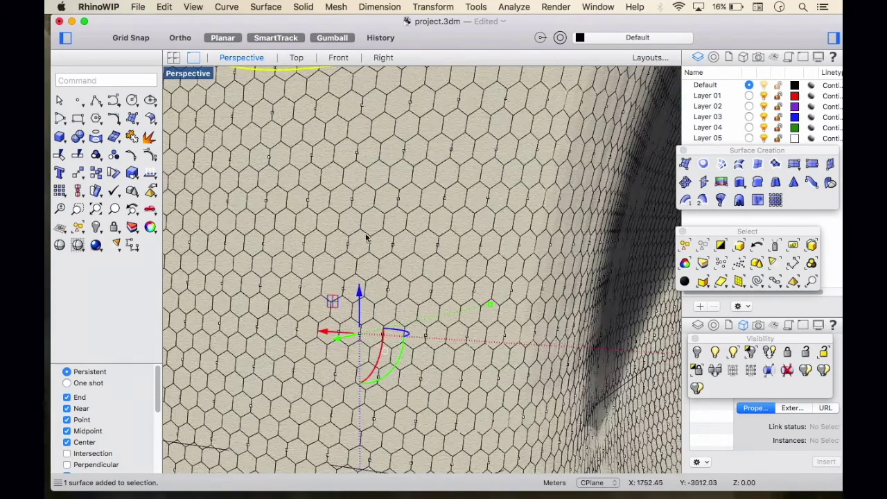